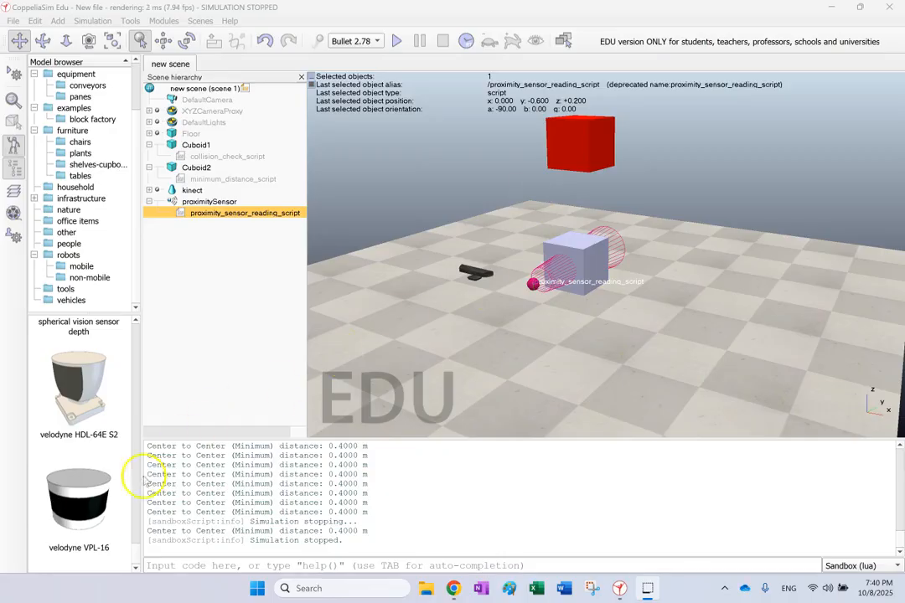
# - Review Cuboid2's object properties and its rigid body dynamic properties, including the respondable and dynamic settings
pyautogui.click(551, 228)
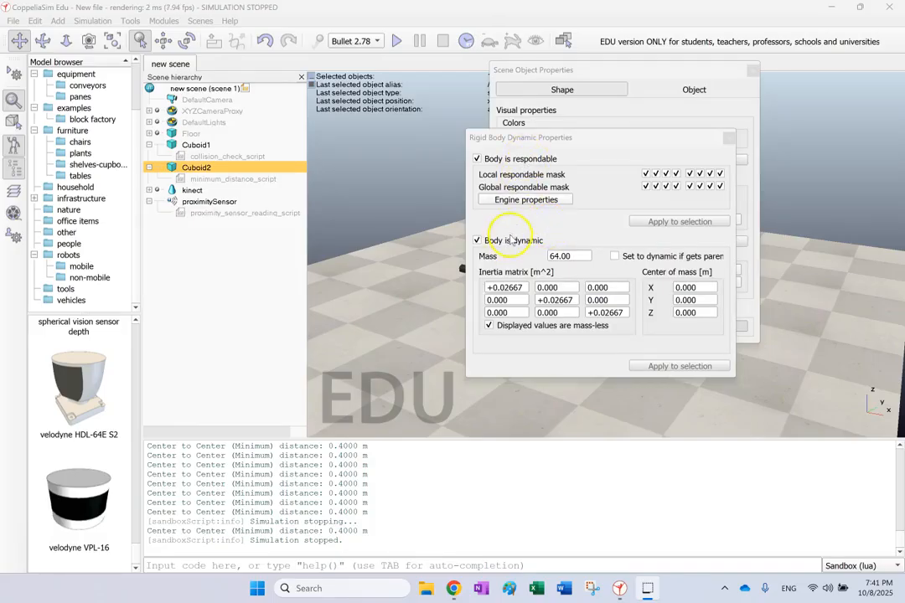
pyautogui.click(728, 139)
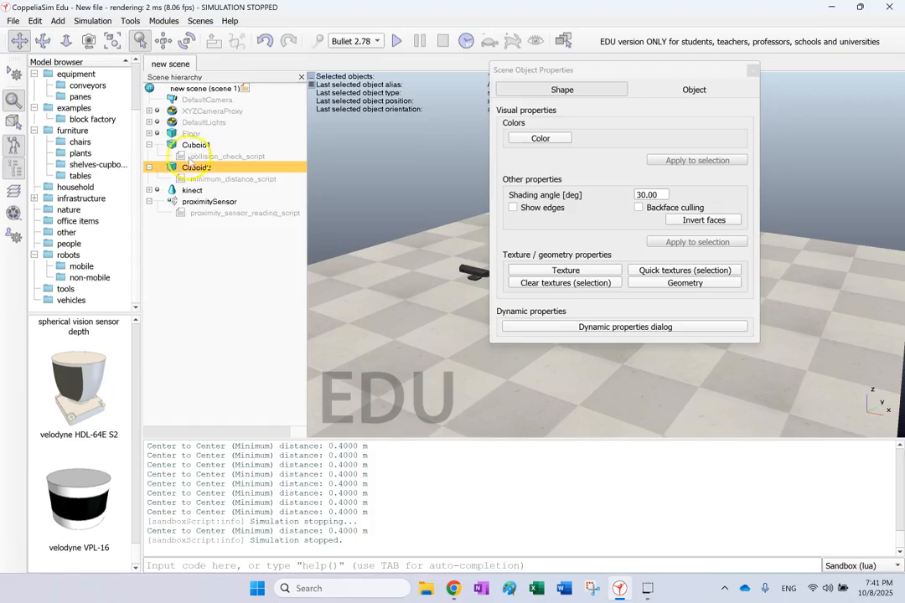
pyautogui.moveTo(543, 78); pyautogui.dragTo(687, 306)
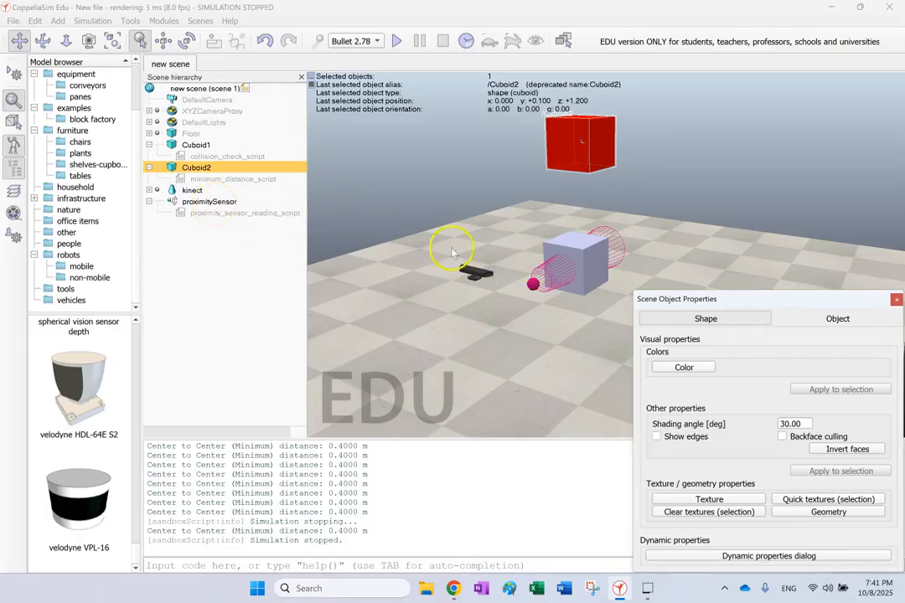
pyautogui.moveTo(816, 299); pyautogui.dragTo(711, 170)
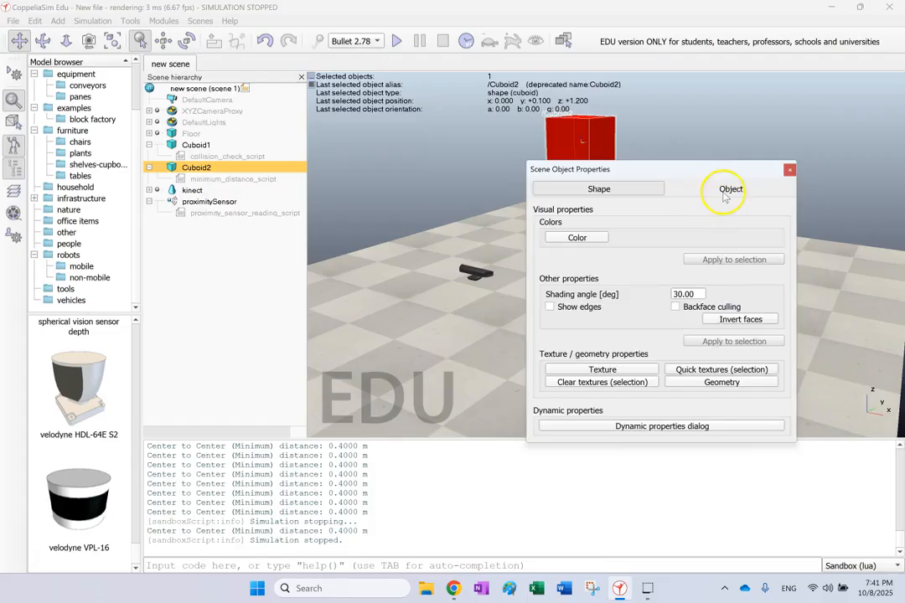
pyautogui.click(726, 189)
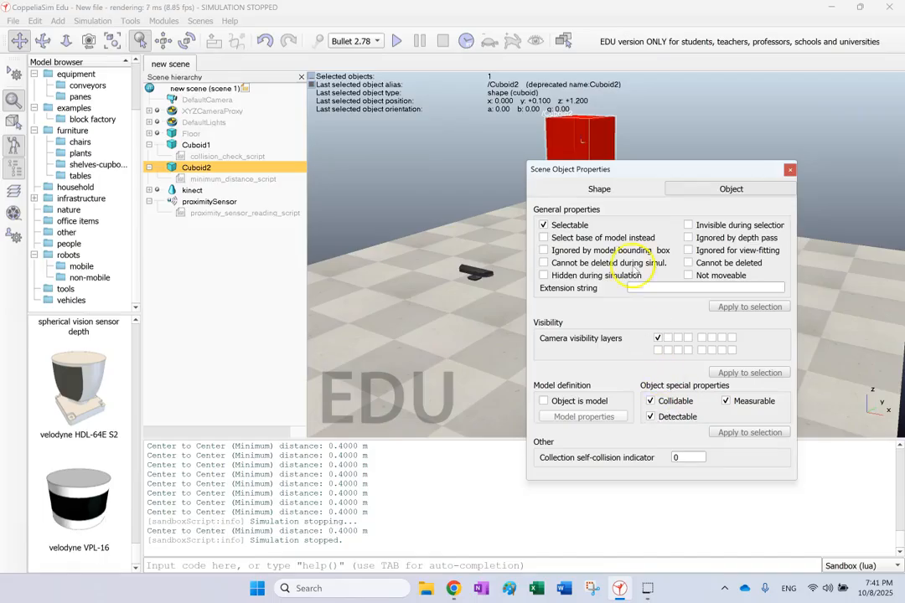
pyautogui.click(600, 188)
pyautogui.click(605, 427)
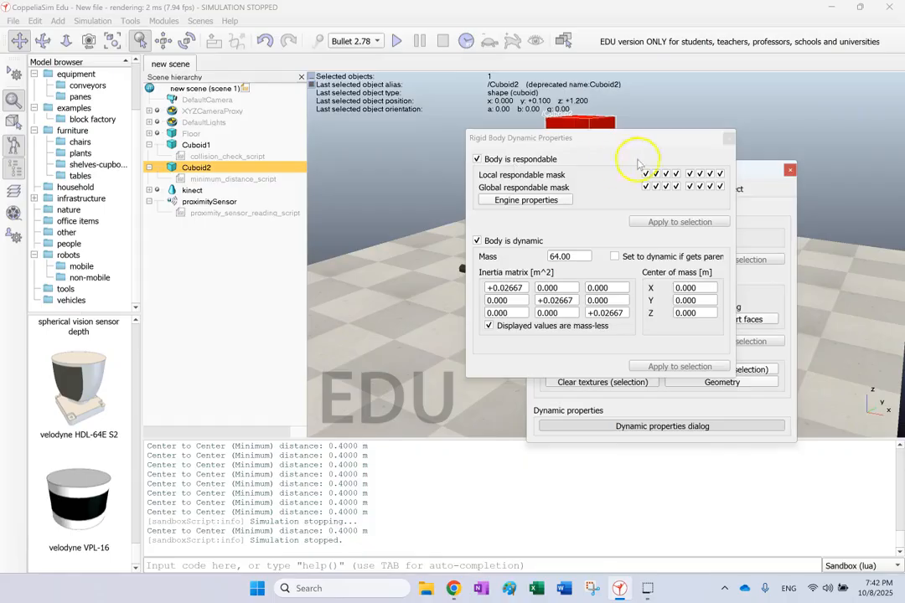
pyautogui.click(728, 138)
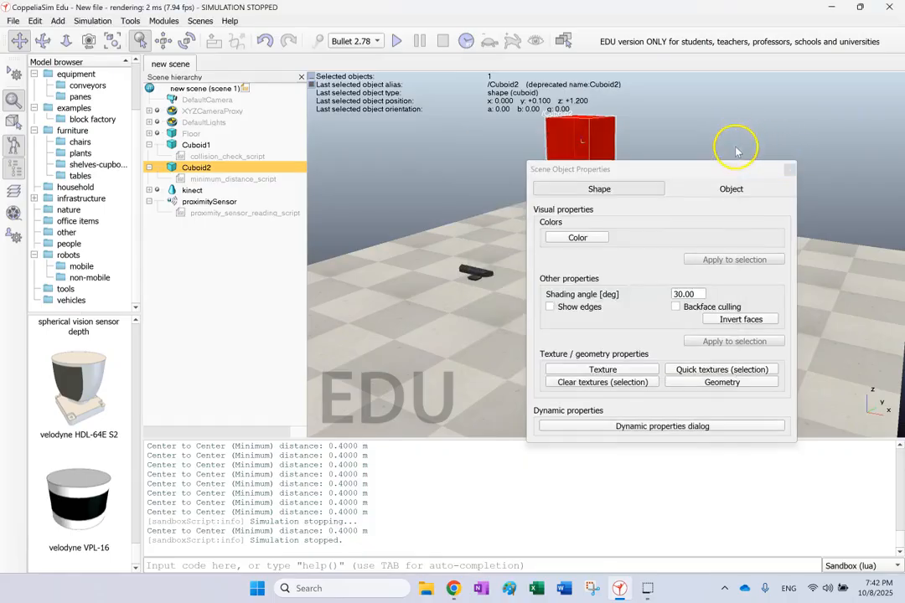
# - Review Cuboid2's collidable, measurable and detectable special properties, and close its properties
pyautogui.click(728, 190)
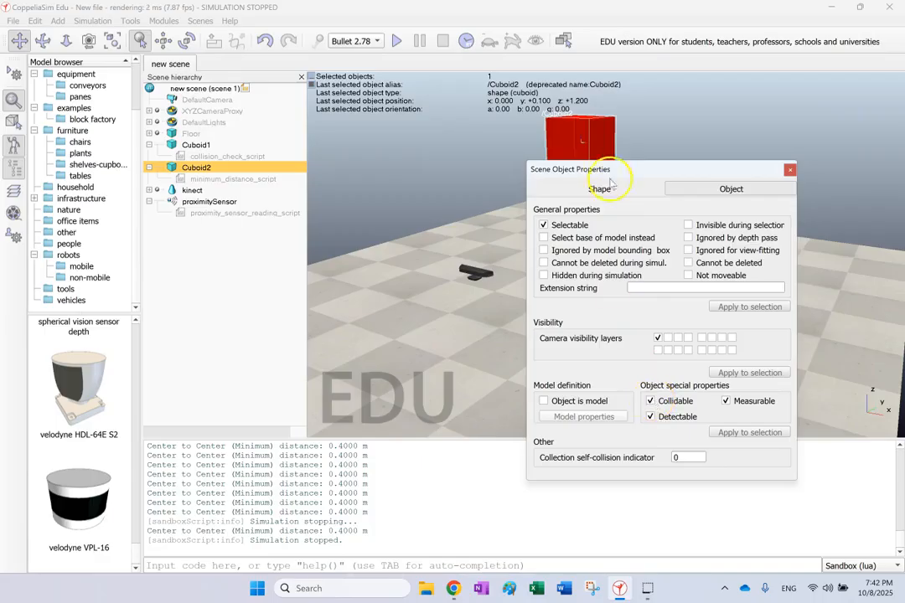
pyautogui.moveTo(596, 175); pyautogui.dragTo(709, 151)
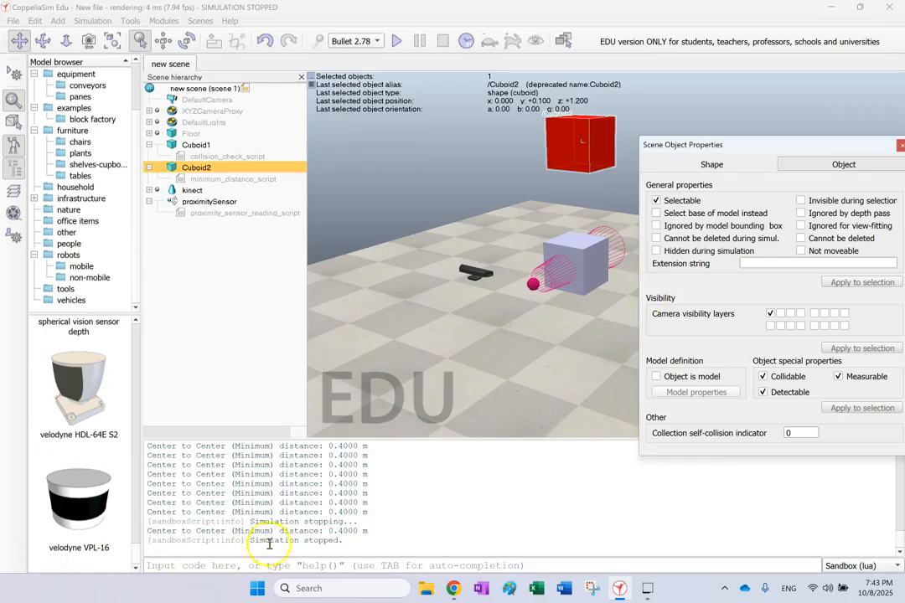
pyautogui.moveTo(723, 145); pyautogui.dragTo(540, 141)
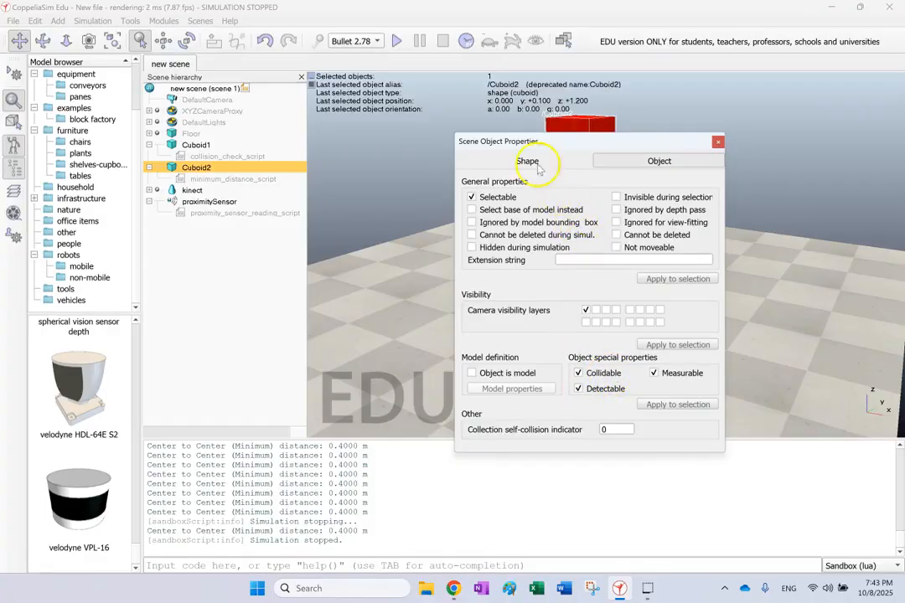
pyautogui.moveTo(527, 142); pyautogui.dragTo(696, 134)
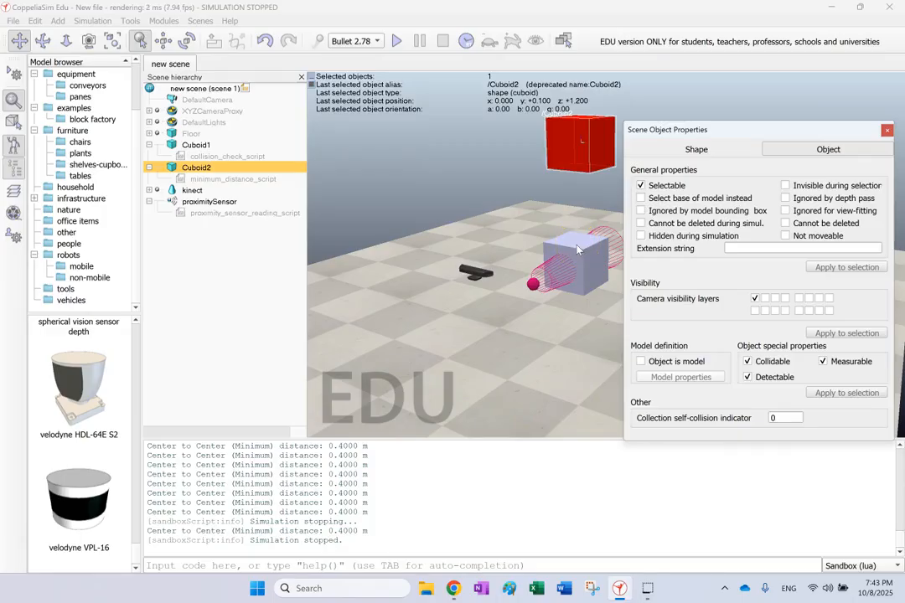
pyautogui.click(886, 130)
# - Switch to the CoppeliaSim User Manual in Chrome and read the definitions of collidable, measurable and detectable objects, and return to CoppeliaSim
pyautogui.moveTo(463, 596)
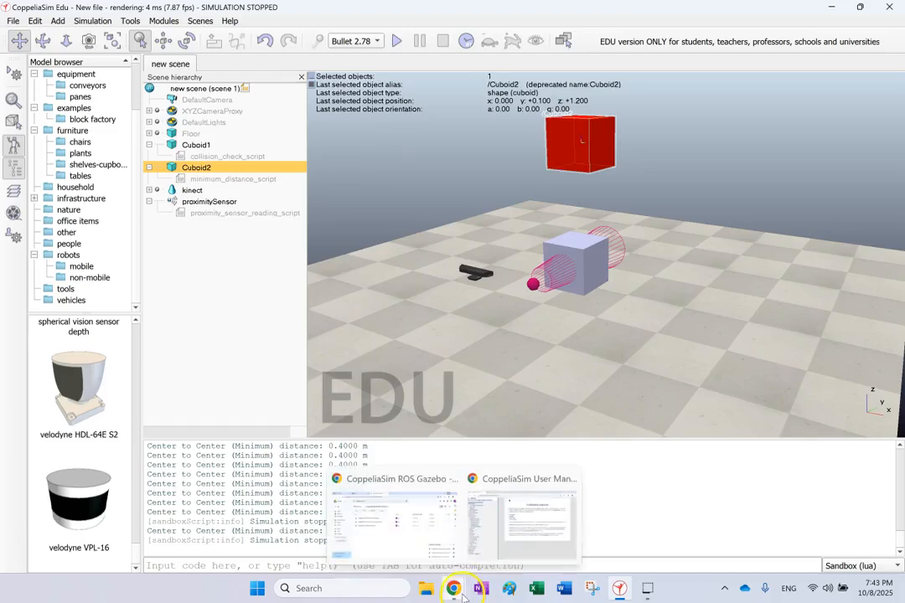
pyautogui.click(505, 528)
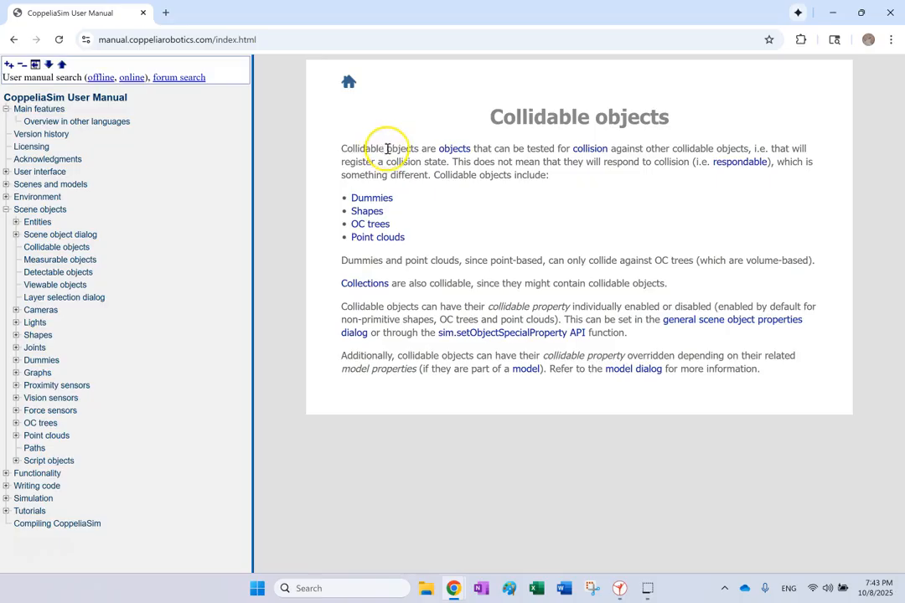
pyautogui.moveTo(342, 151); pyautogui.dragTo(457, 165)
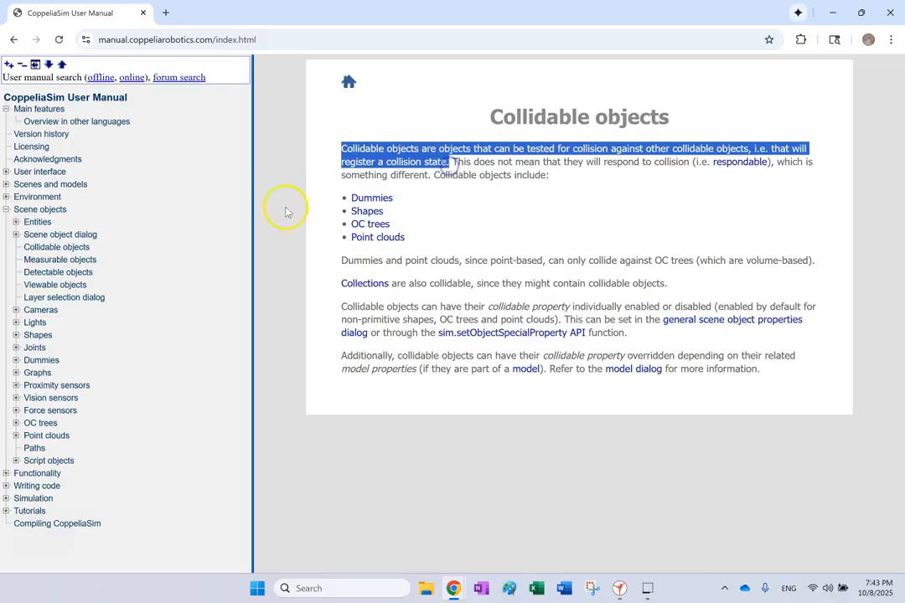
pyautogui.click(73, 260)
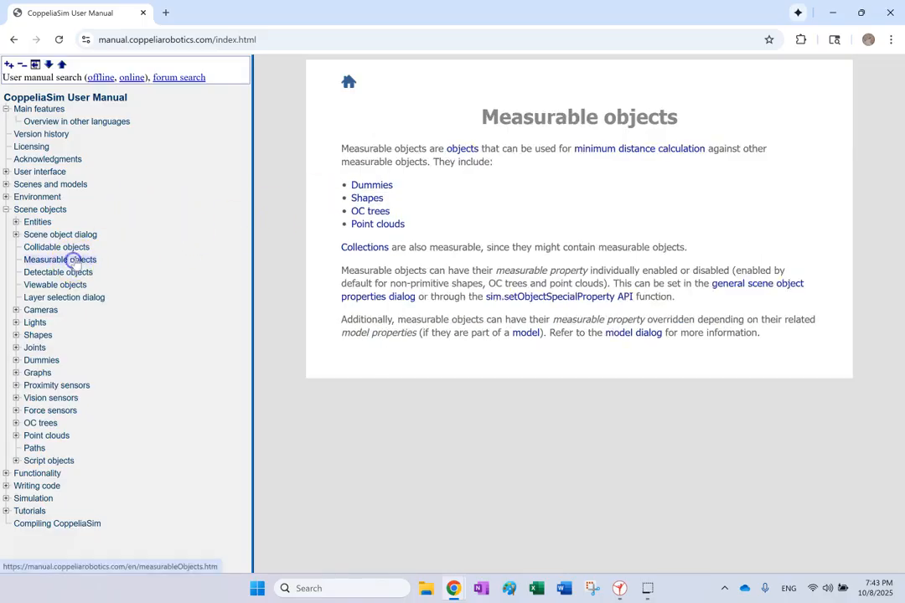
pyautogui.moveTo(504, 149); pyautogui.dragTo(780, 166)
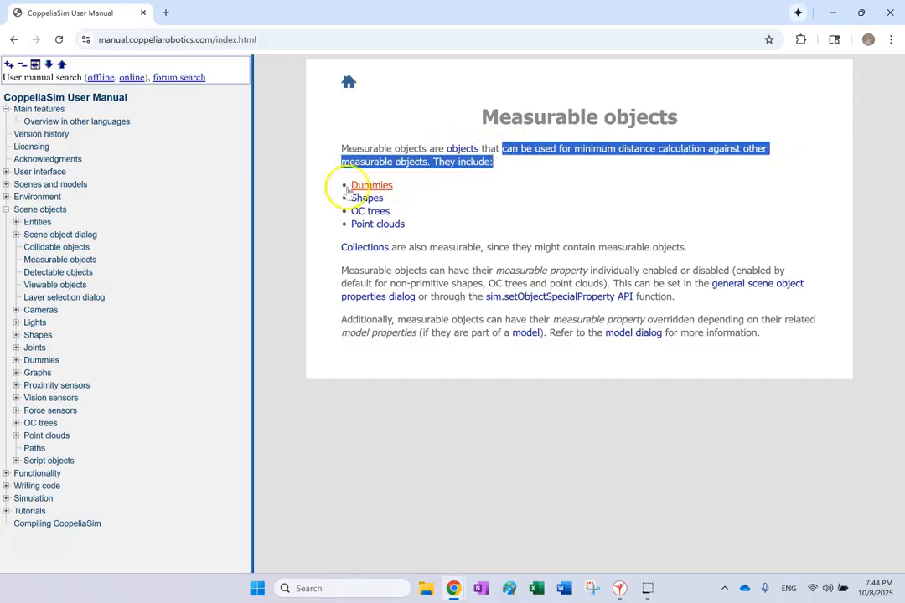
pyautogui.click(54, 274)
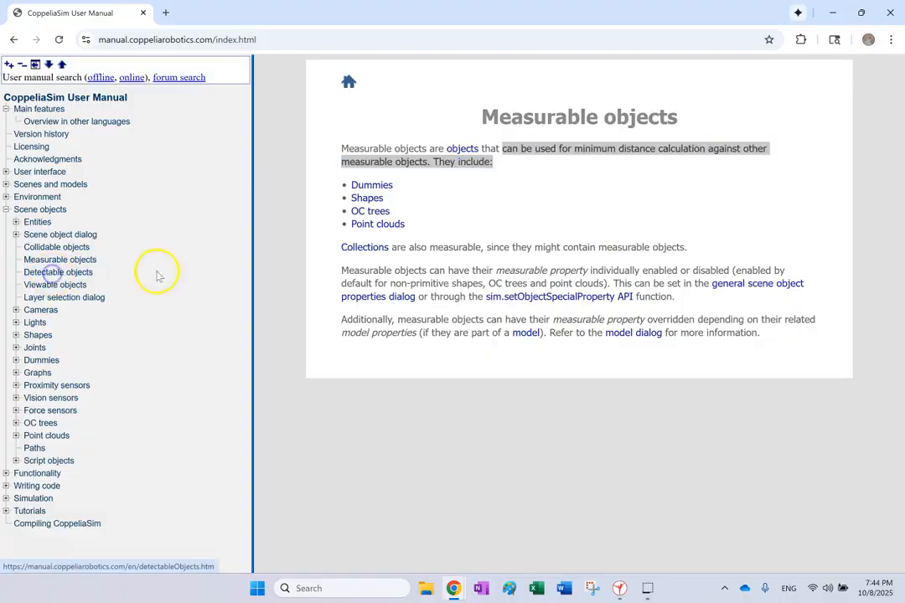
pyautogui.moveTo(504, 148); pyautogui.dragTo(746, 149)
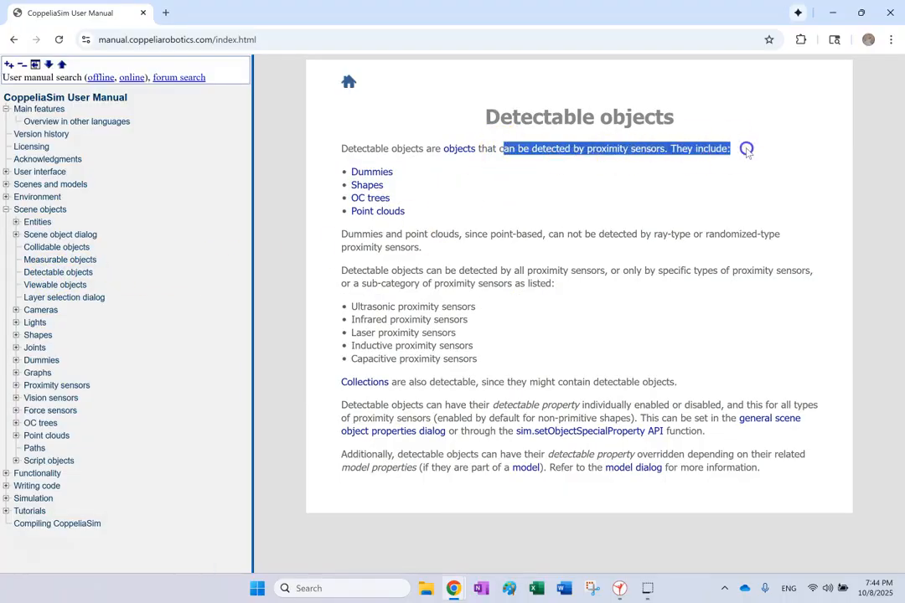
pyautogui.click(831, 13)
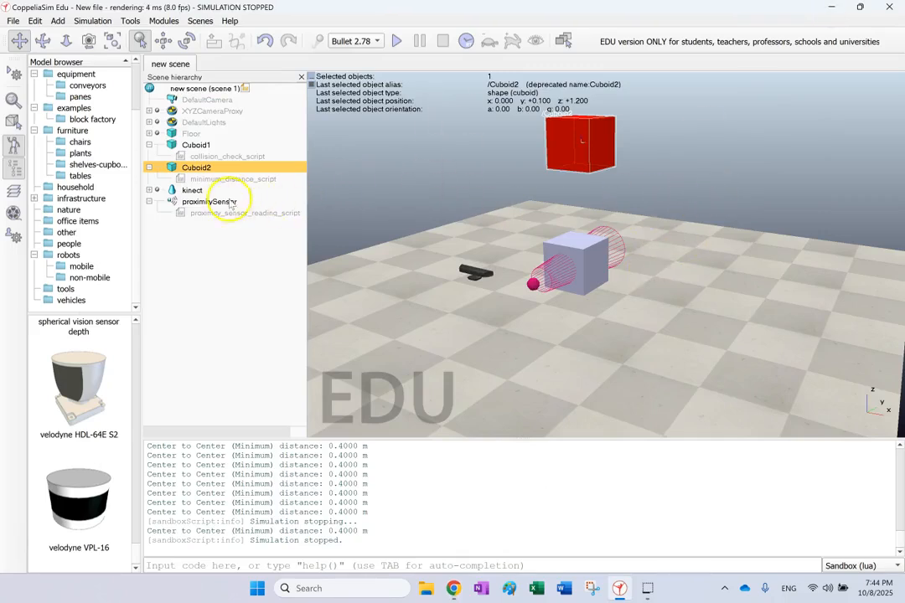
# - Clear the object selection, run the simulation so that Cuboid2 falls onto Cuboid1, and suspend it
pyautogui.click(193, 190)
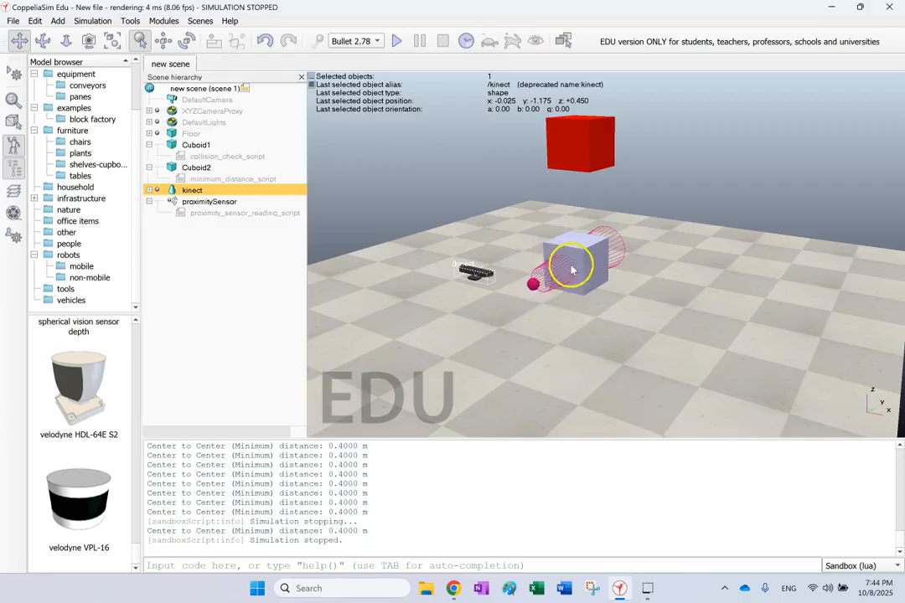
pyautogui.click(217, 272)
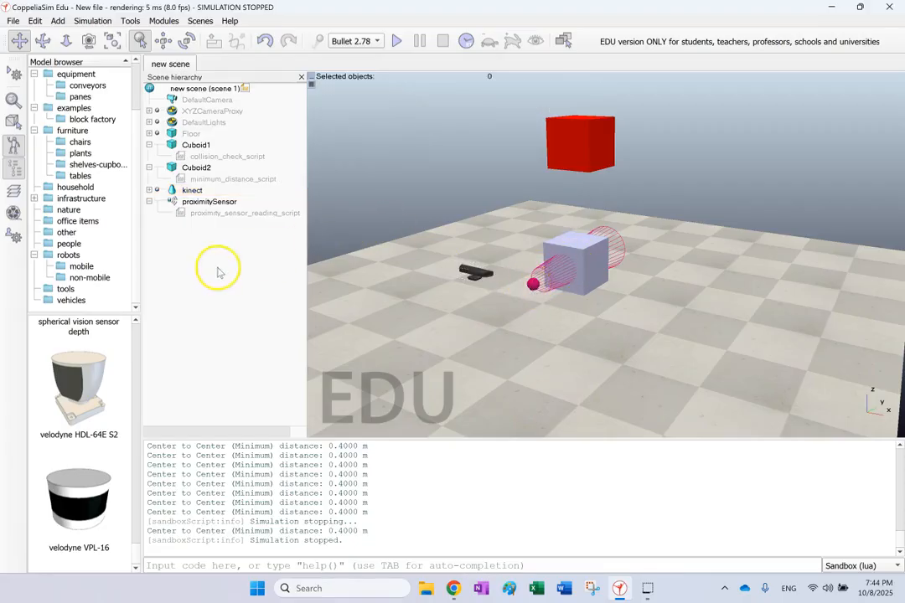
pyautogui.click(397, 41)
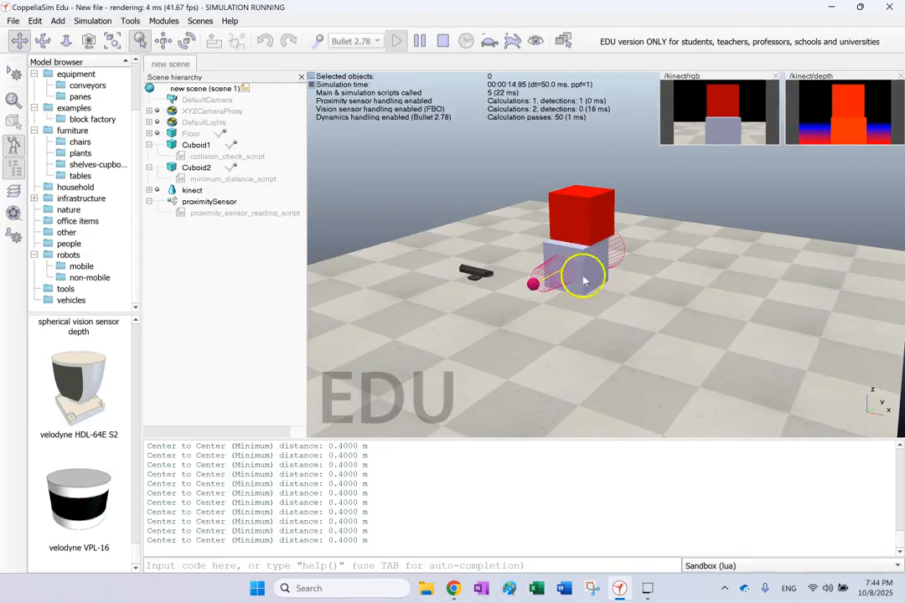
pyautogui.click(598, 406)
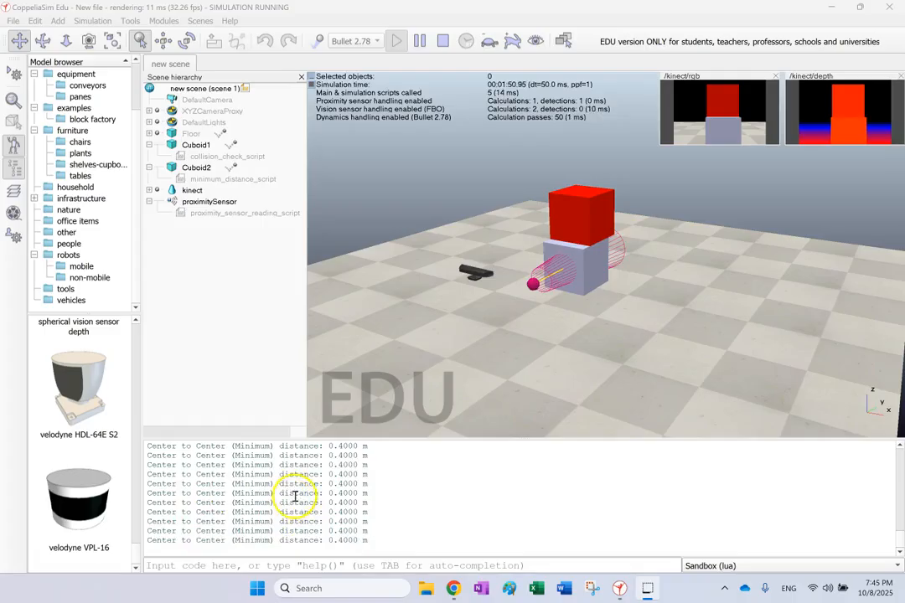
pyautogui.click(420, 41)
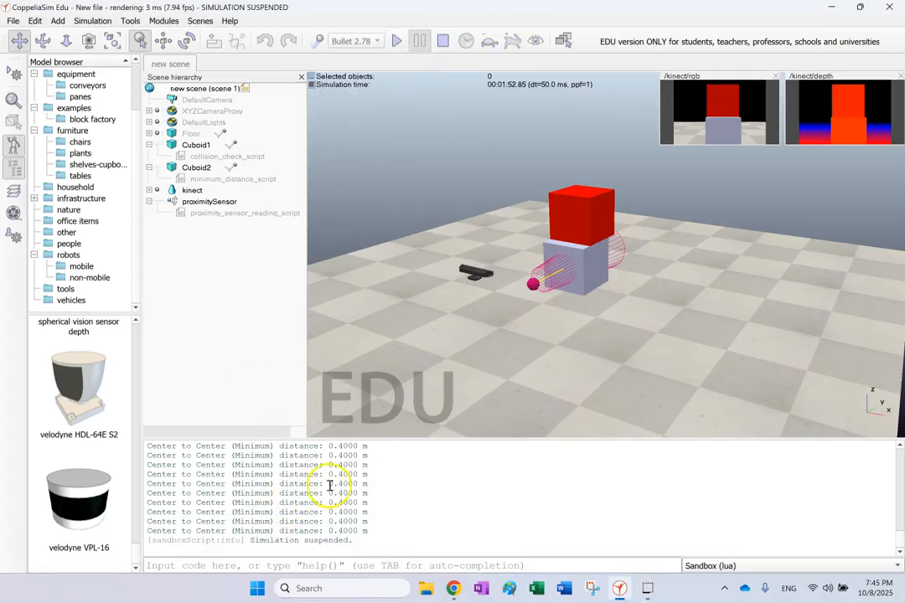
# - Examine the logged center-to-center minimum distance and the proximity sensor distance in the simulation output
pyautogui.moveTo(373, 474); pyautogui.dragTo(230, 474)
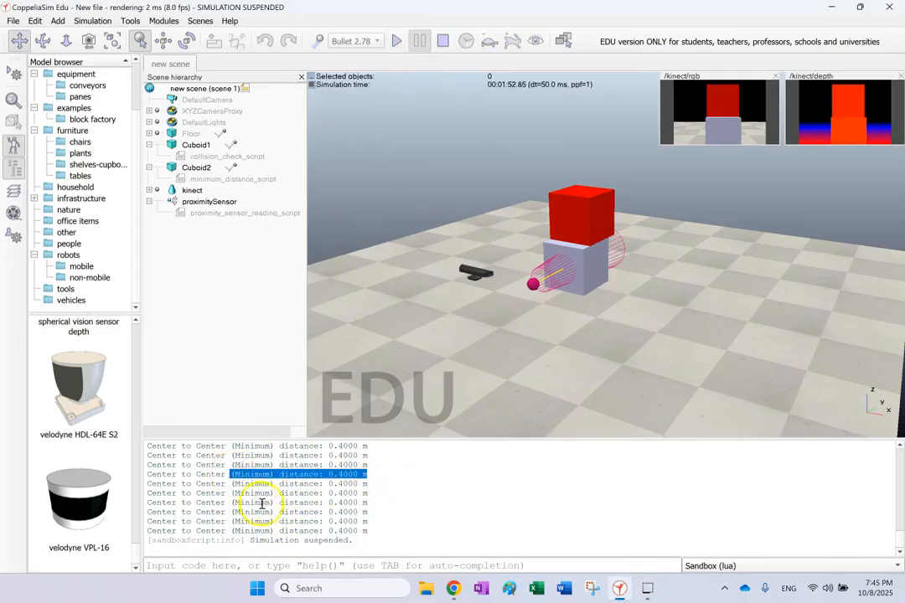
pyautogui.scroll(3, 272, 498)
pyautogui.moveTo(372, 482); pyautogui.dragTo(139, 479)
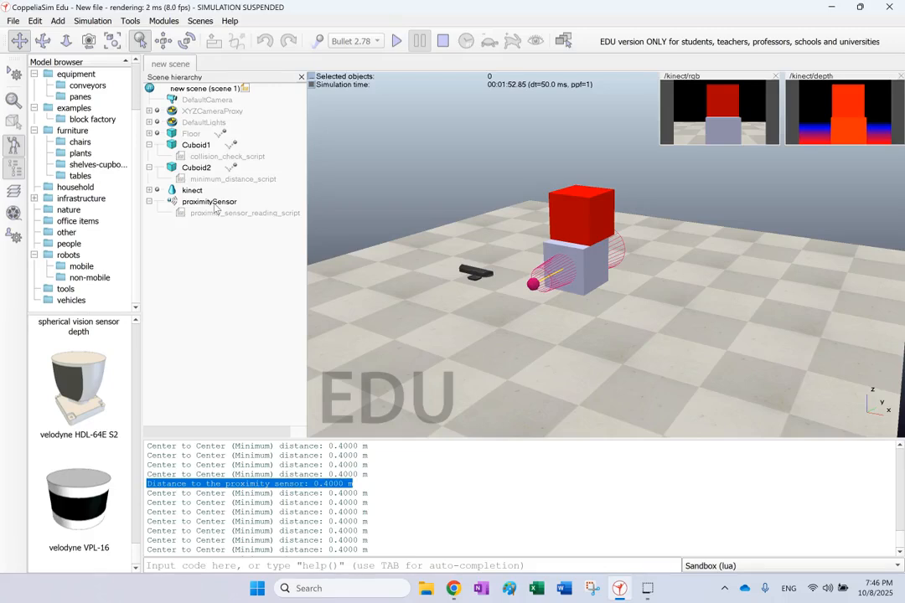
pyautogui.click(555, 205)
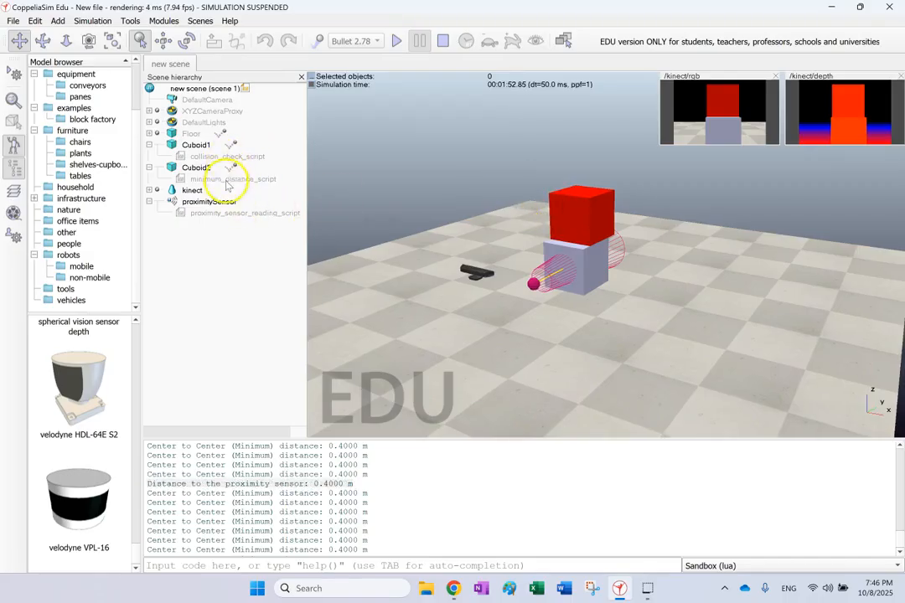
# - Open proximity_sensor_reading_script to review its sensing code, and close the script's properties
pyautogui.click(222, 212)
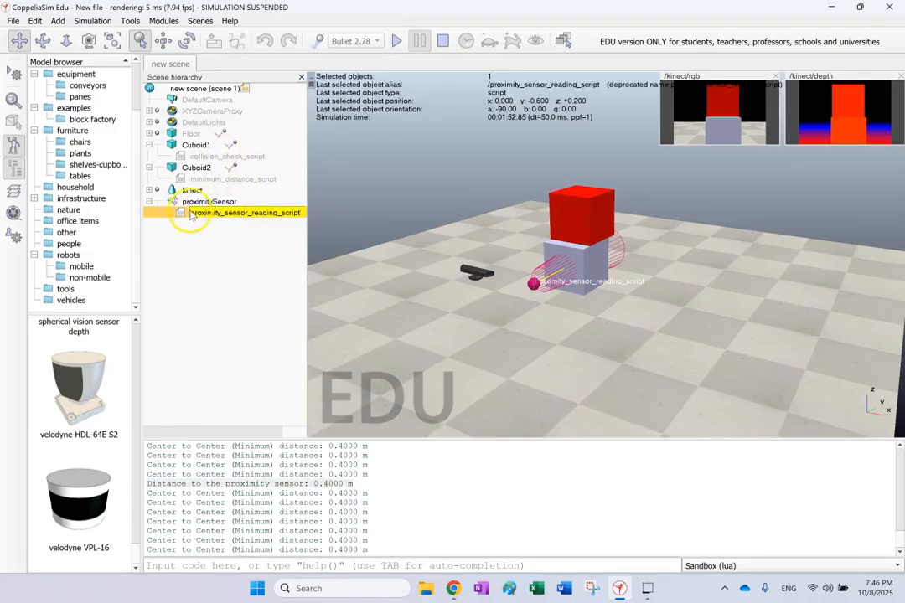
pyautogui.doubleClick(179, 214)
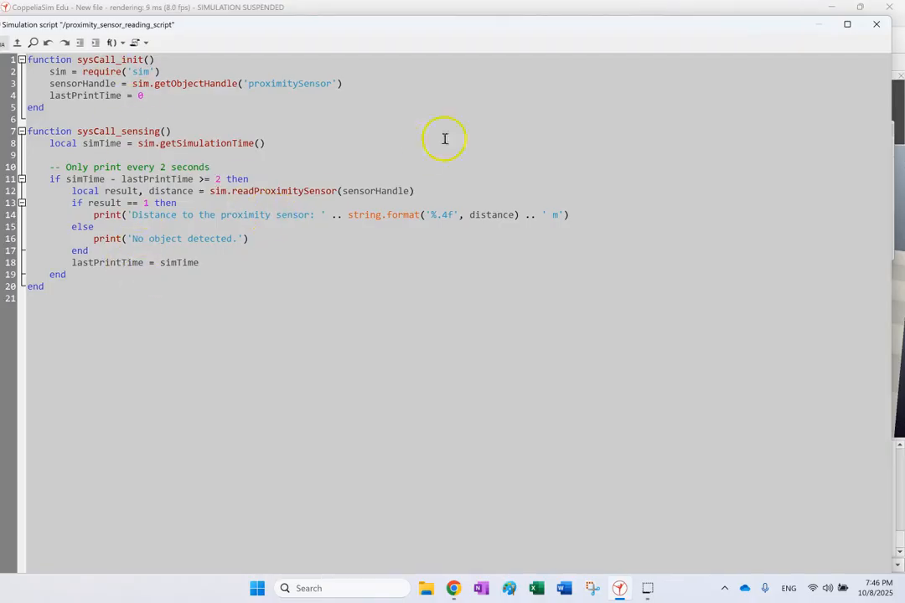
pyautogui.click(847, 24)
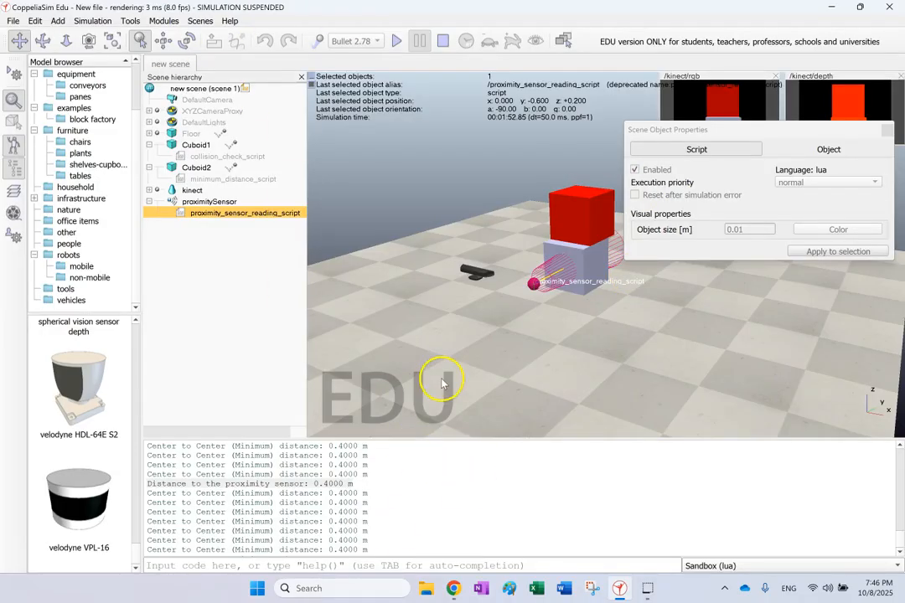
pyautogui.click(885, 130)
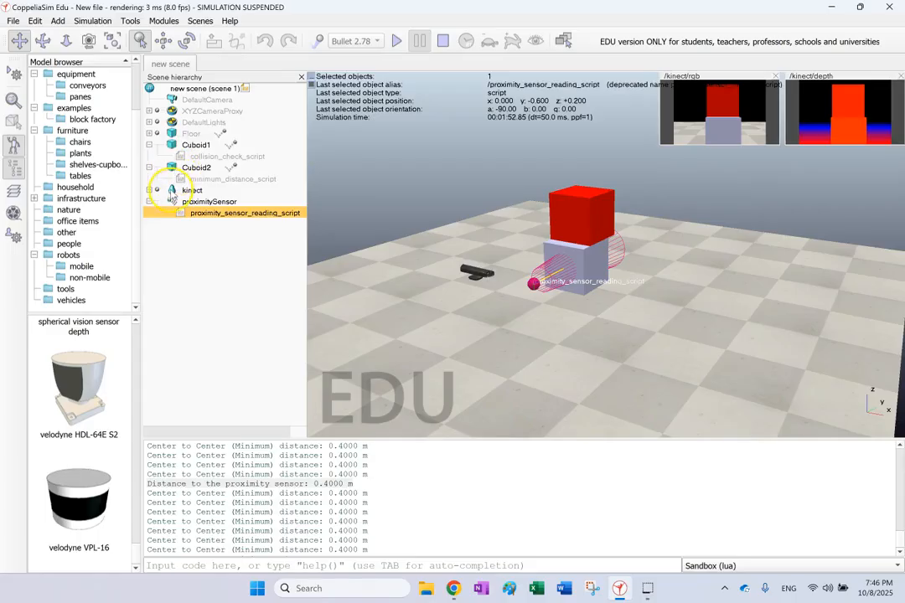
# - Delete the kinect model from the scene while the simulation is suspended
pyautogui.click(171, 192)
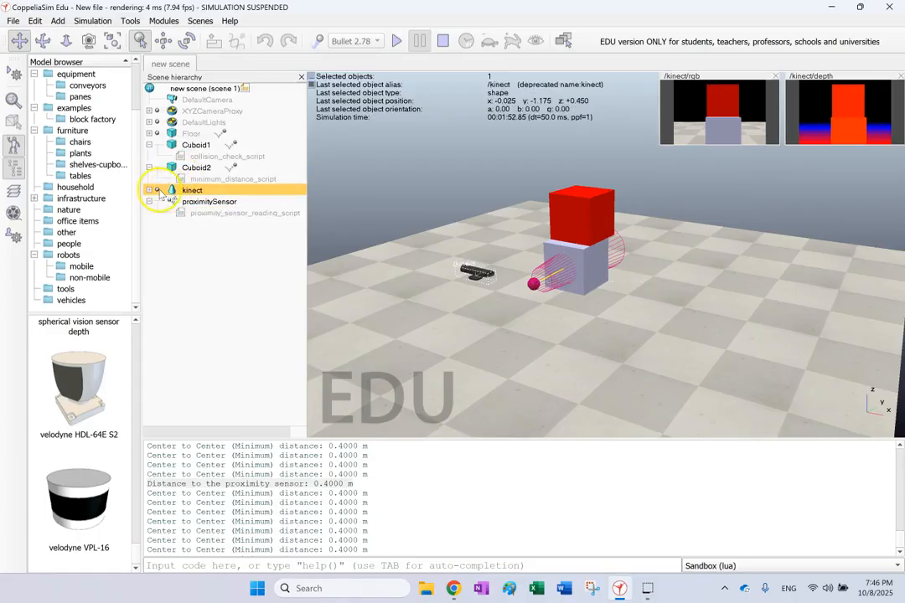
pyautogui.press('Delete')
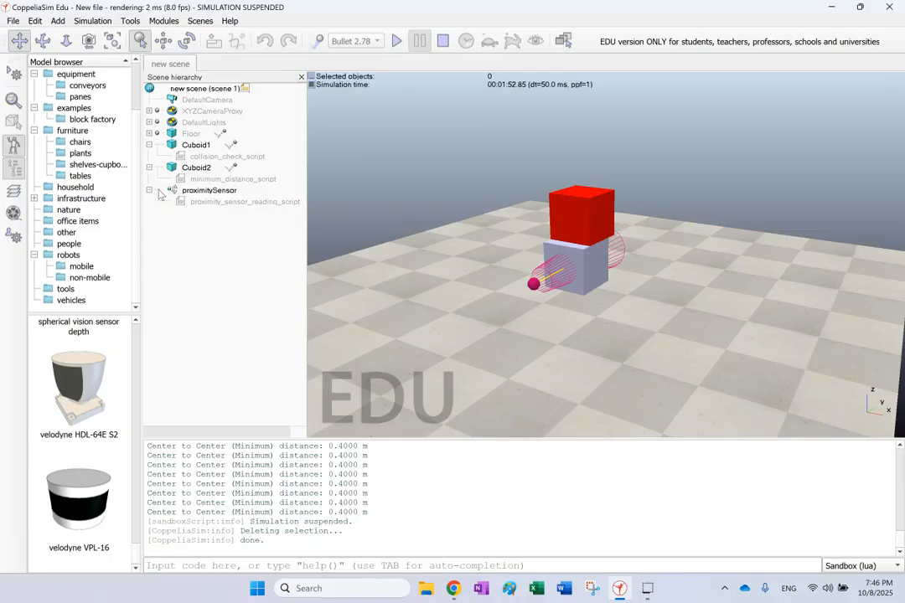
# - Open the scene object properties of proximitySensor to view its settings, and close them
pyautogui.click(171, 193)
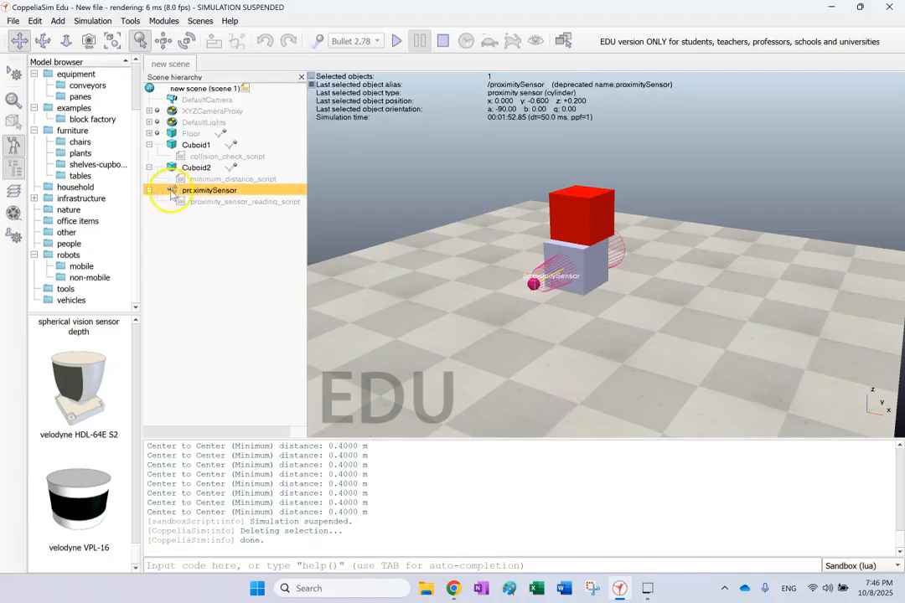
pyautogui.doubleClick(171, 191)
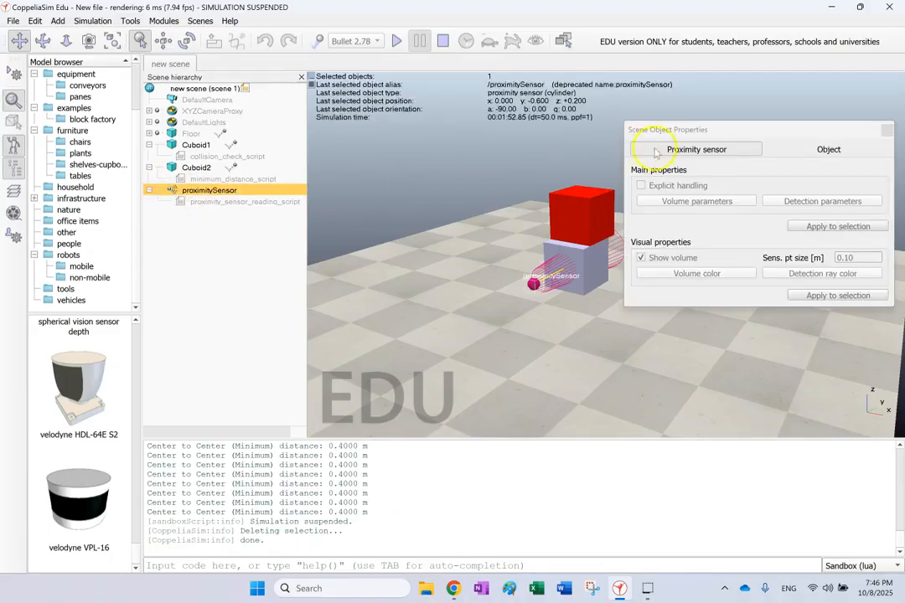
pyautogui.click(886, 131)
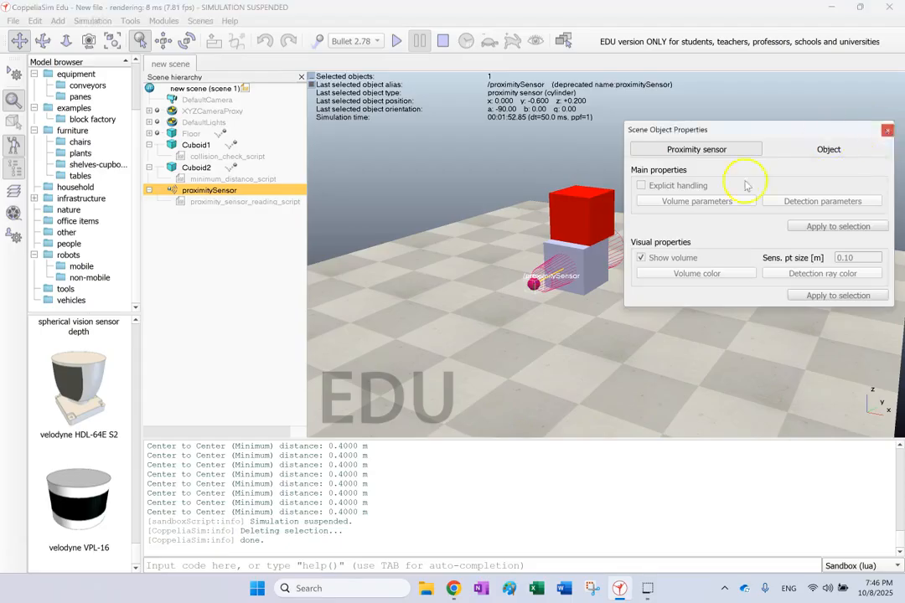
# - Look through the proximity sensor types that can be added to the scene, and leave without adding one
pyautogui.rightClick(424, 253)
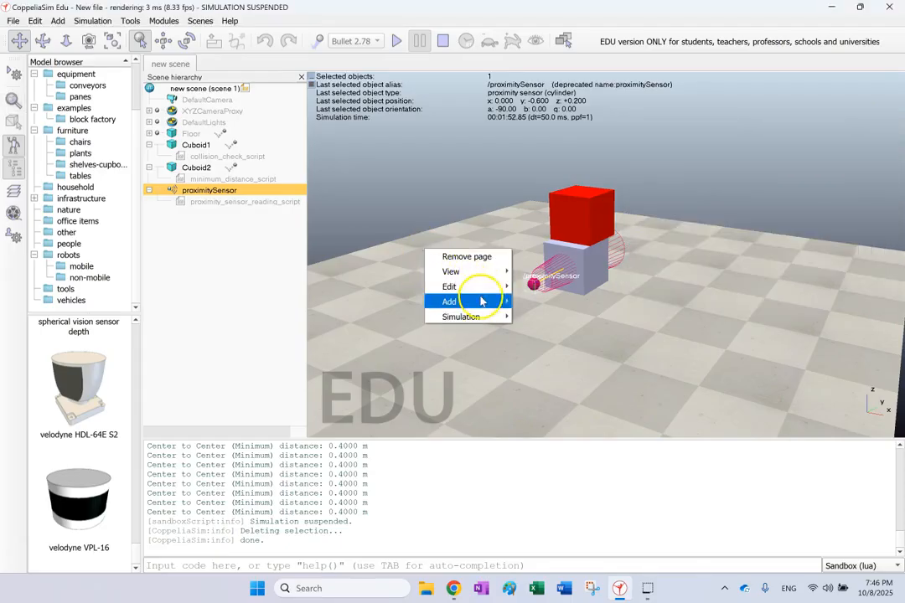
pyautogui.moveTo(461, 301)
pyautogui.moveTo(603, 440)
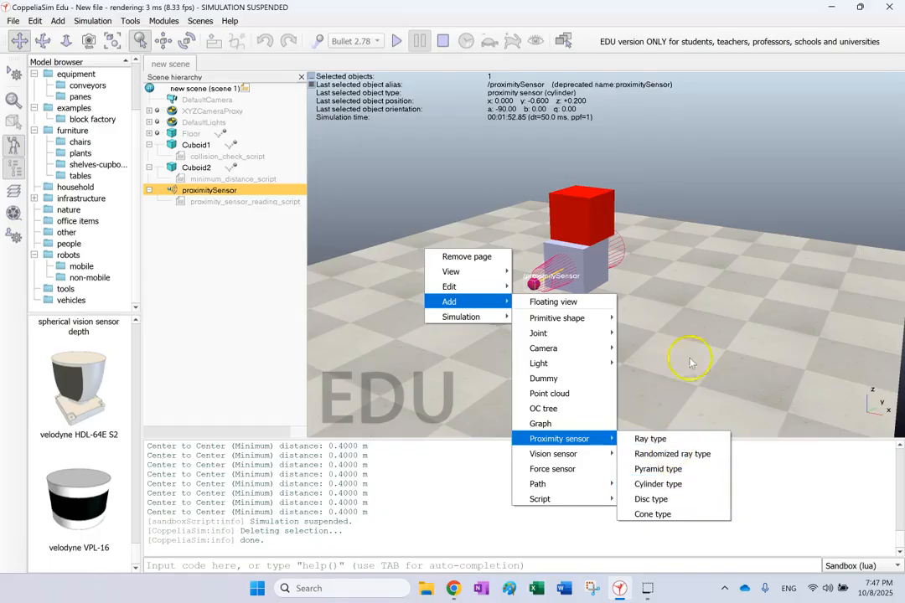
pyautogui.click(708, 308)
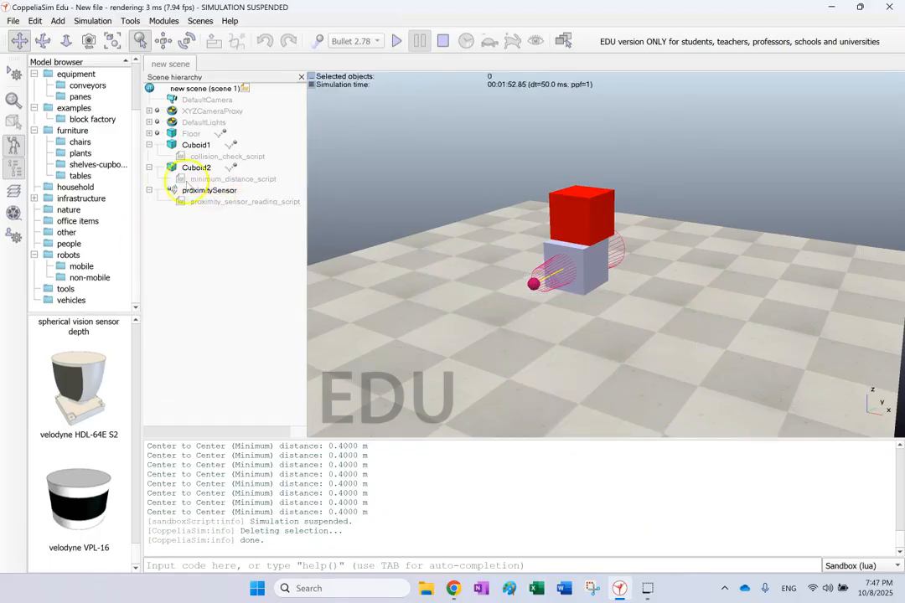
# - View the common object properties of proximitySensor and stop the suspended simulation
pyautogui.doubleClick(168, 190)
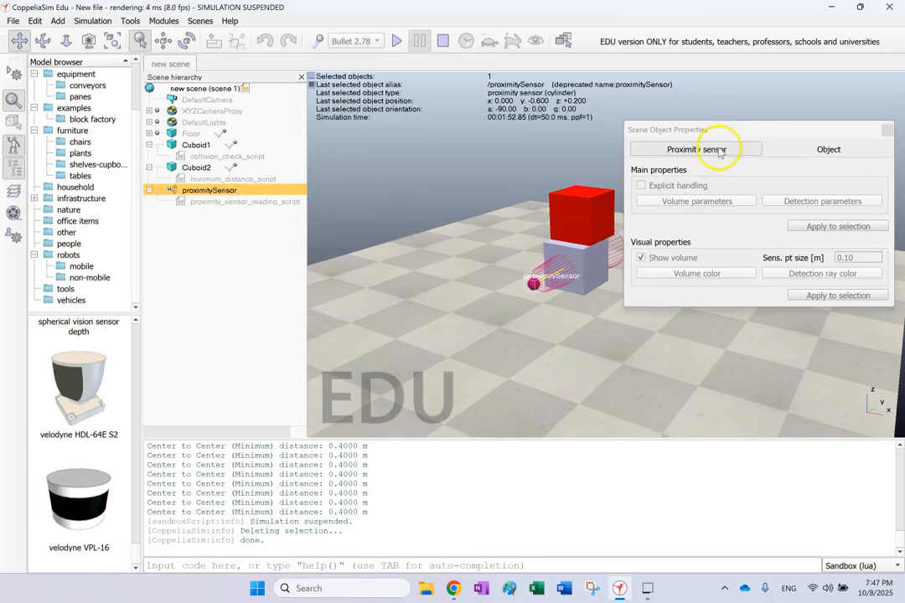
pyautogui.click(825, 149)
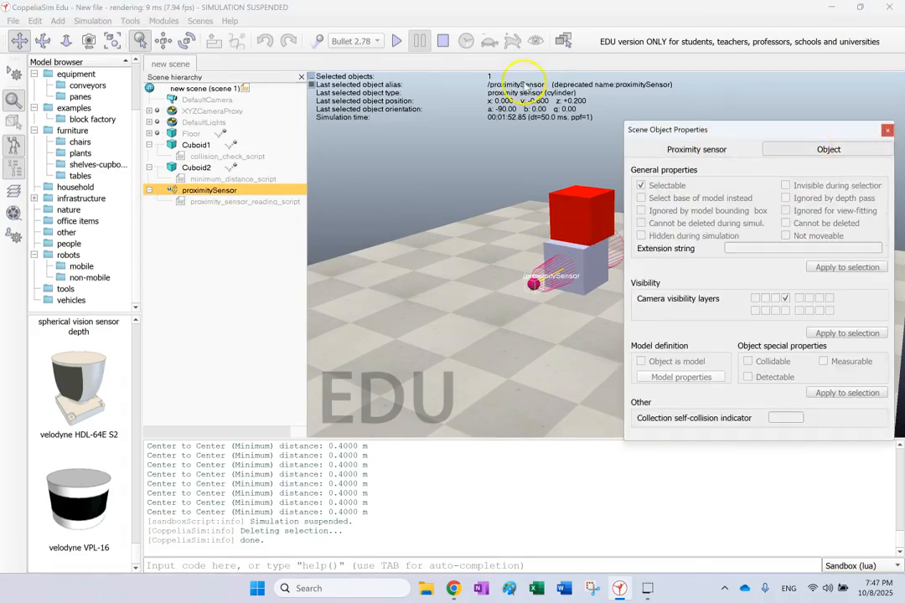
pyautogui.click(443, 41)
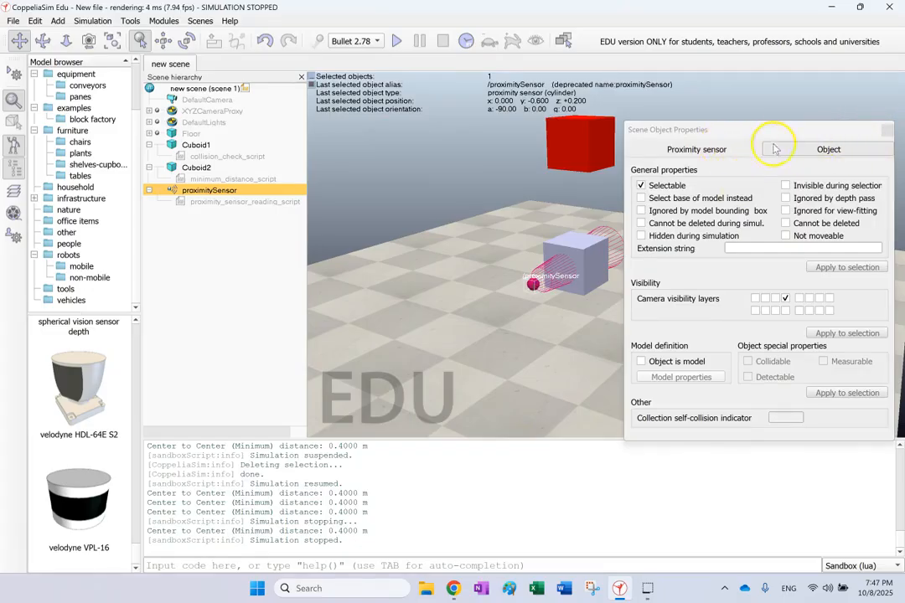
pyautogui.moveTo(770, 133); pyautogui.dragTo(706, 122)
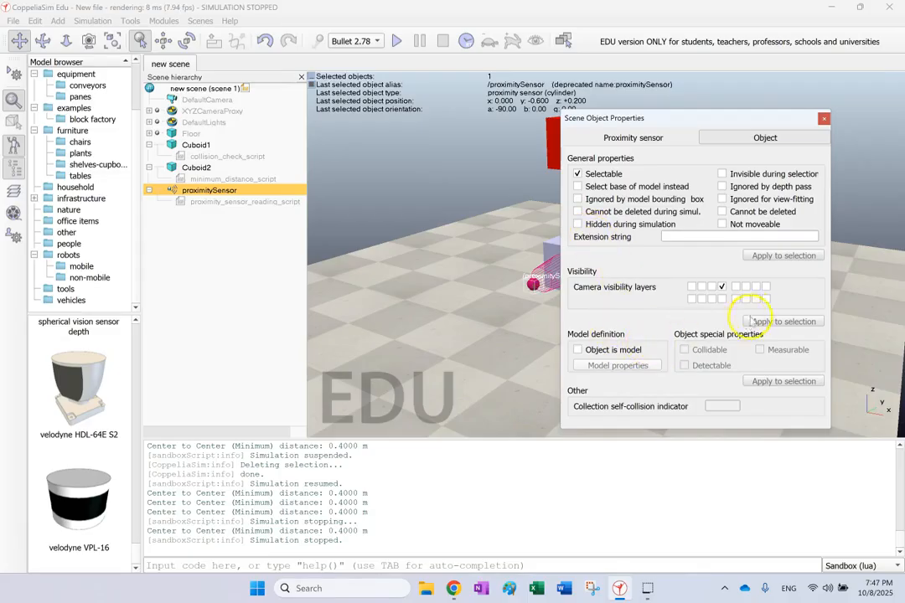
# - Review the proximity sensor's detection volume parameters, particularly its offset and range, and close them
pyautogui.click(633, 138)
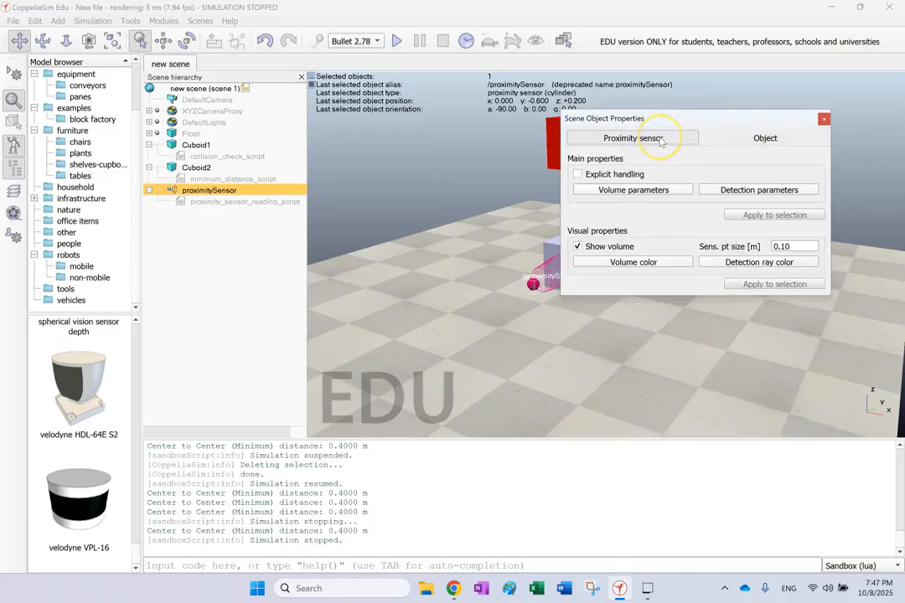
pyautogui.click(615, 190)
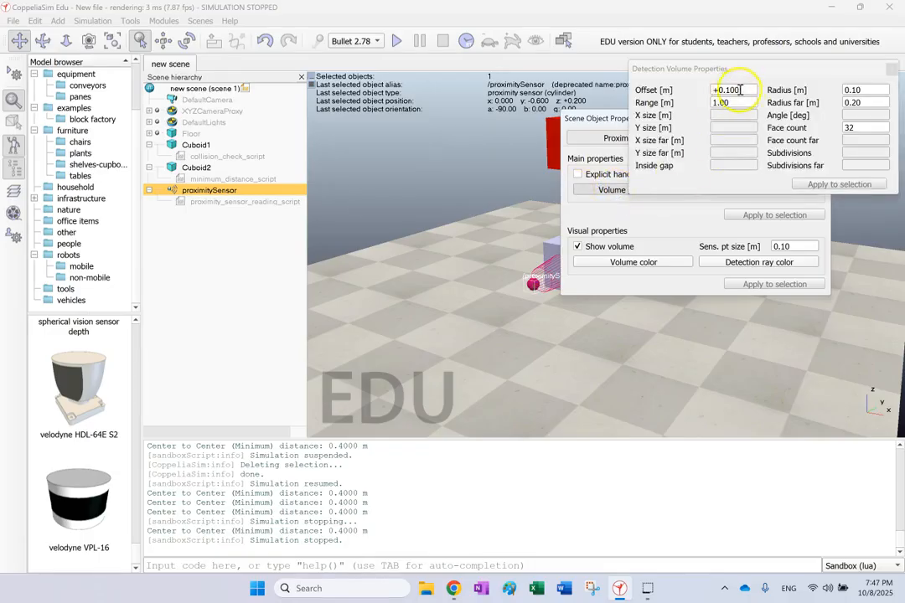
pyautogui.moveTo(740, 102); pyautogui.dragTo(711, 104)
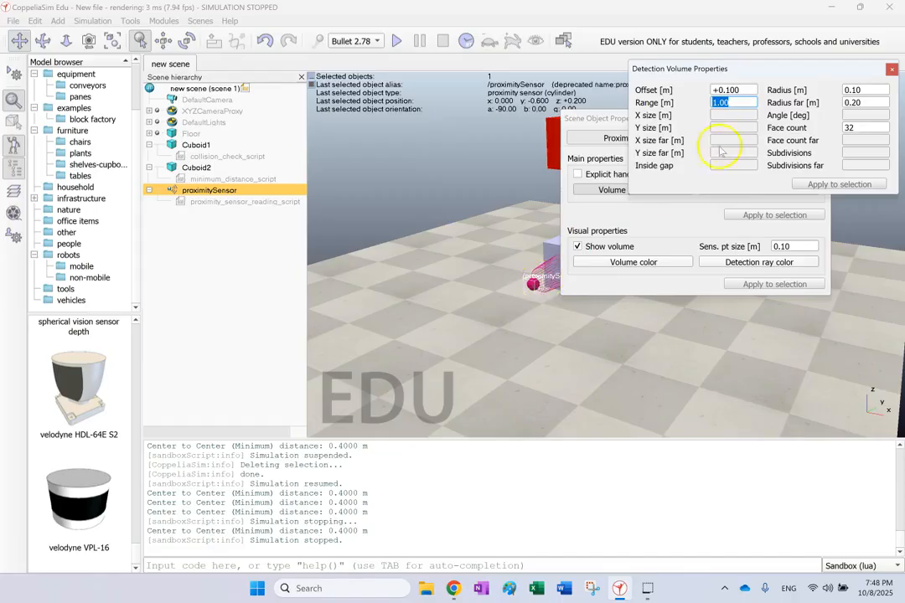
pyautogui.click(891, 70)
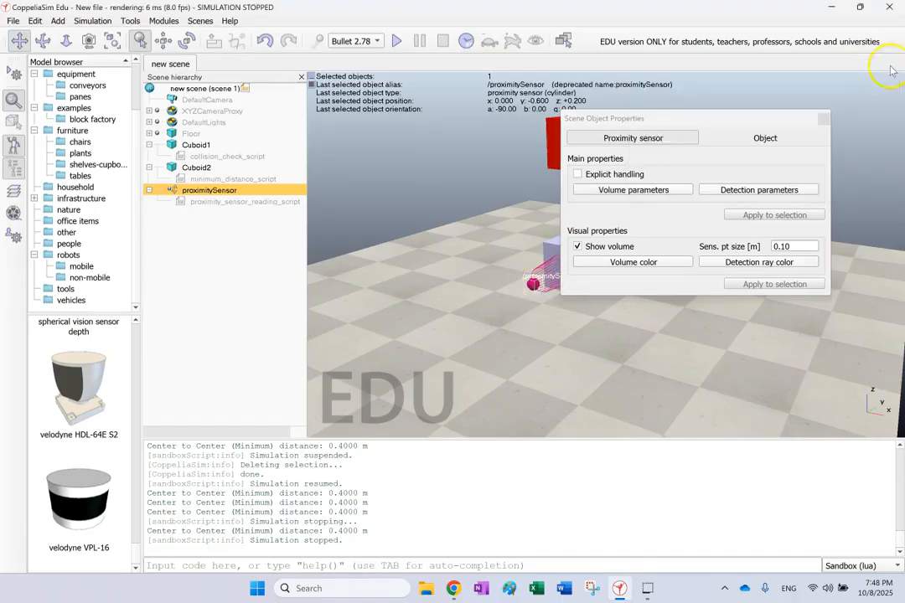
# - Inspect the proximity sensor's detection parameters and its volume and detection ray color settings without changing them
pyautogui.click(749, 190)
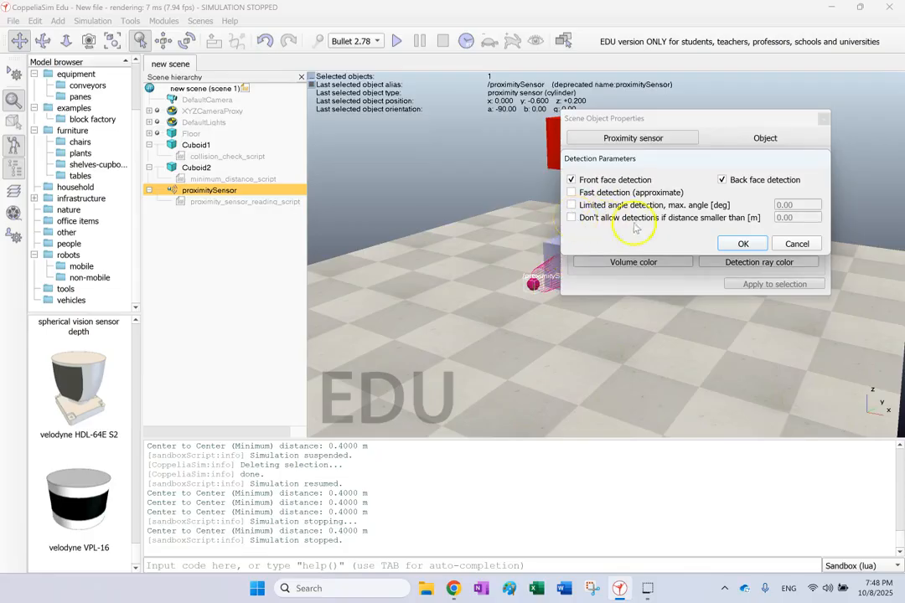
pyautogui.click(797, 243)
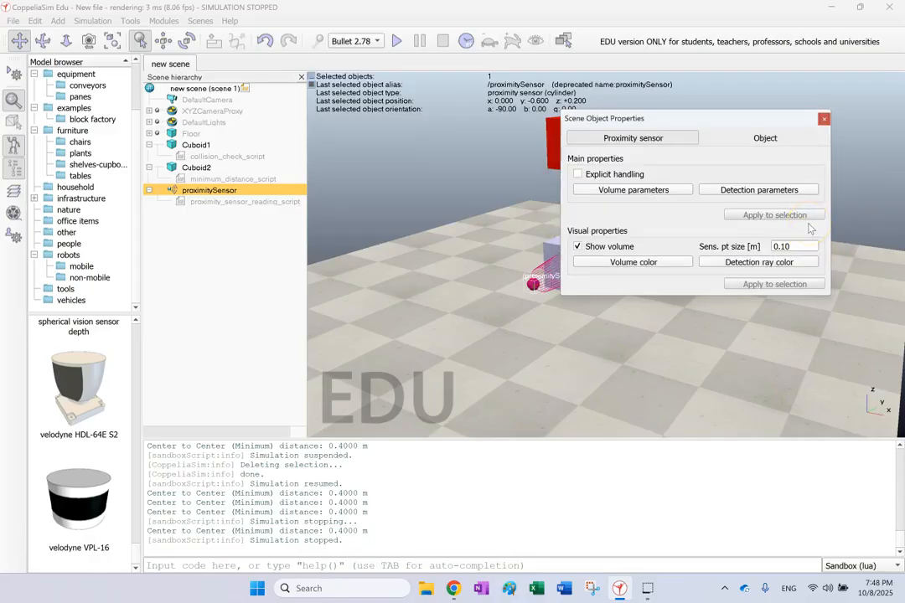
pyautogui.click(663, 263)
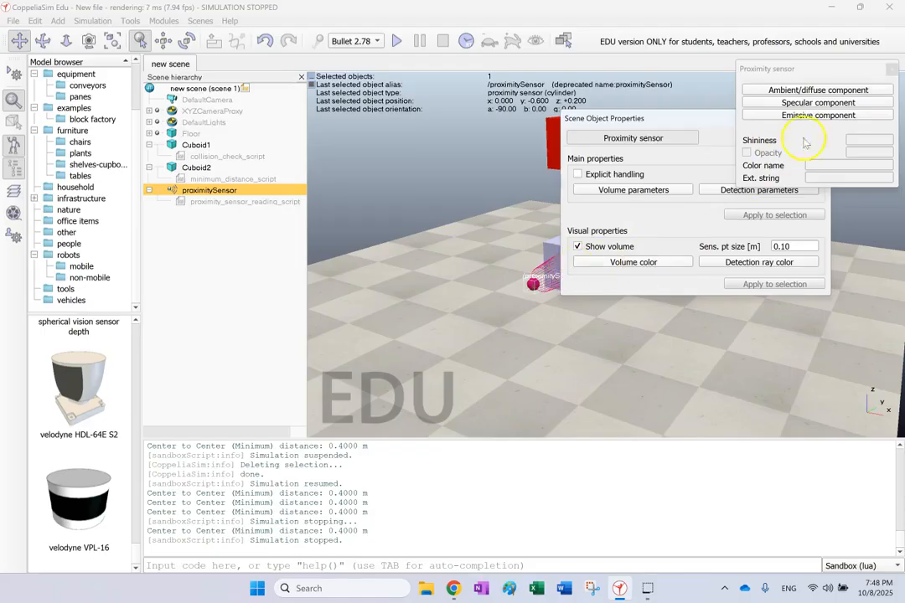
pyautogui.click(887, 68)
pyautogui.click(735, 264)
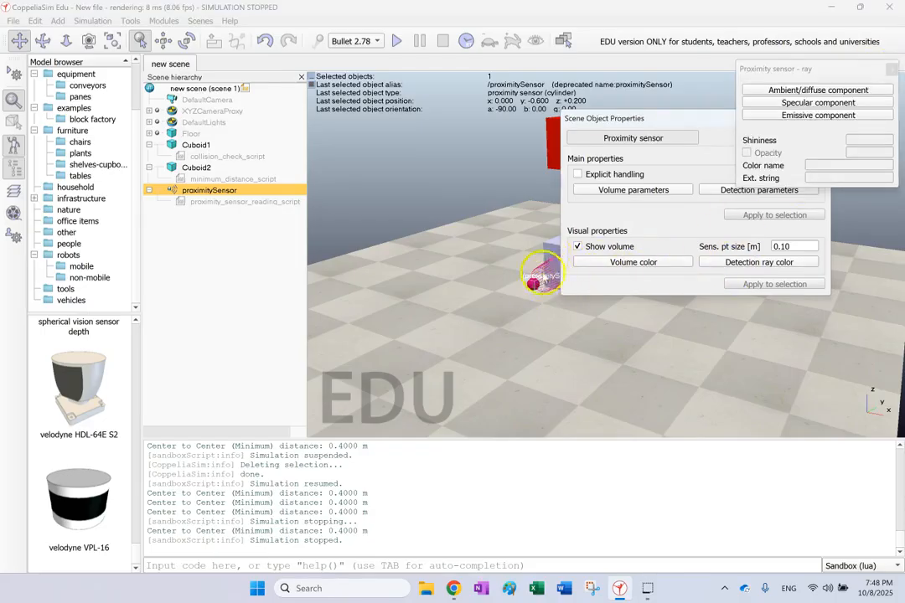
pyautogui.click(892, 70)
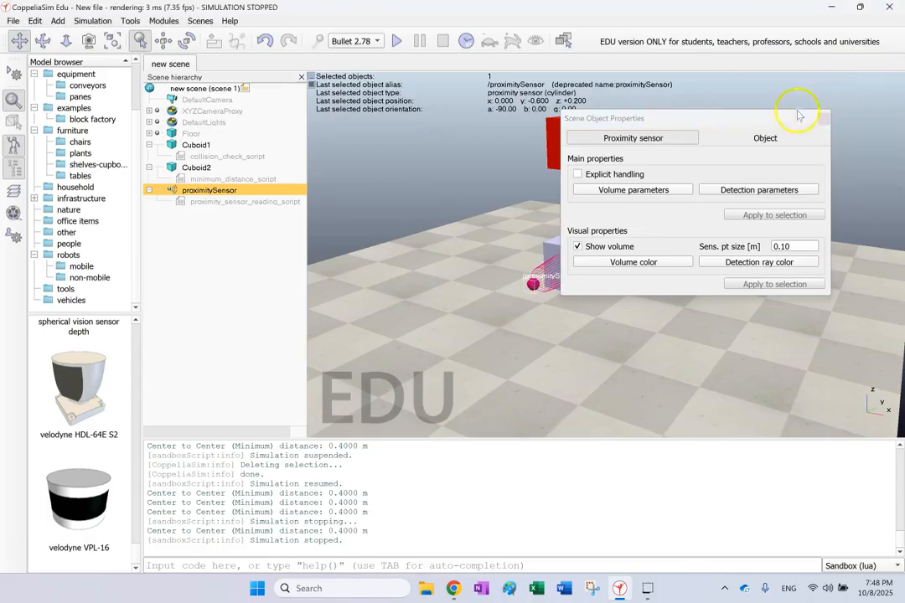
# - Recheck the sensor's detection parameters and volume parameters, and close its scene object properties
pyautogui.click(745, 190)
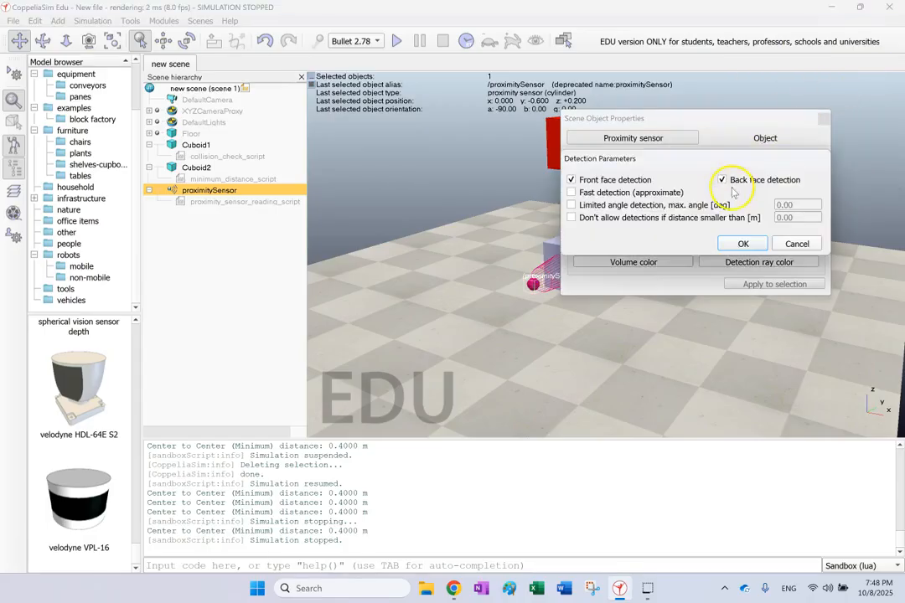
pyautogui.click(743, 243)
pyautogui.click(620, 192)
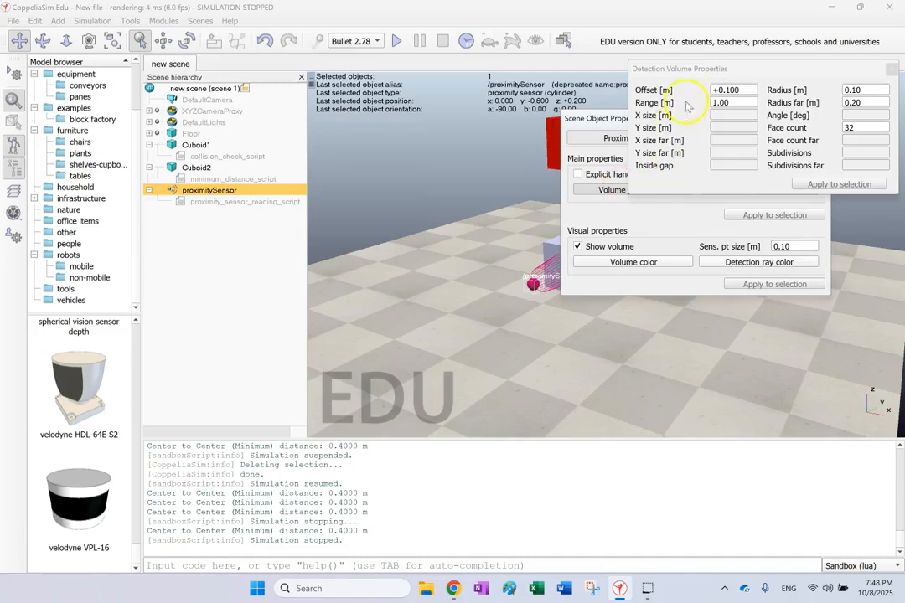
pyautogui.click(891, 70)
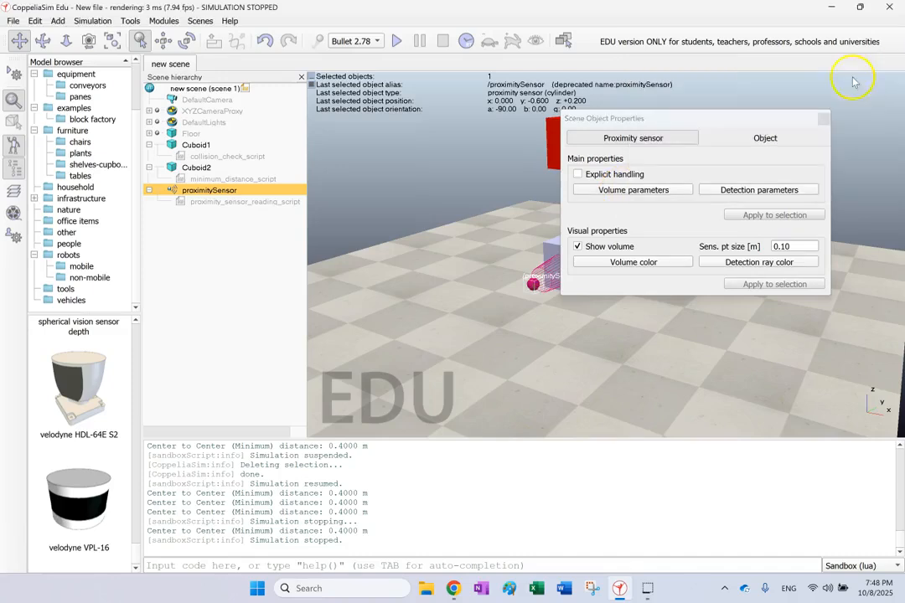
pyautogui.click(824, 118)
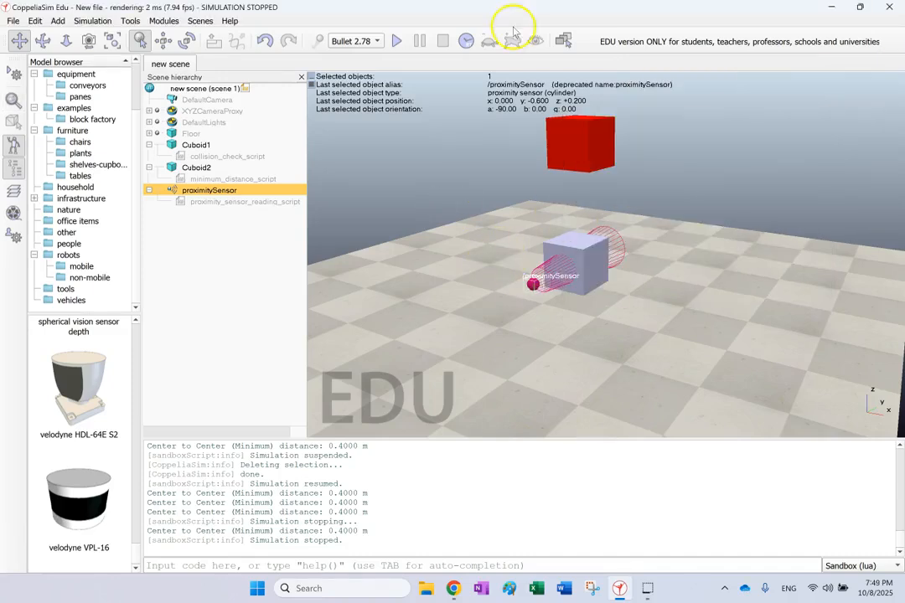
# - Run the simulation with Cuboid1 inside the sensor's detection volume, and stop it
pyautogui.click(392, 46)
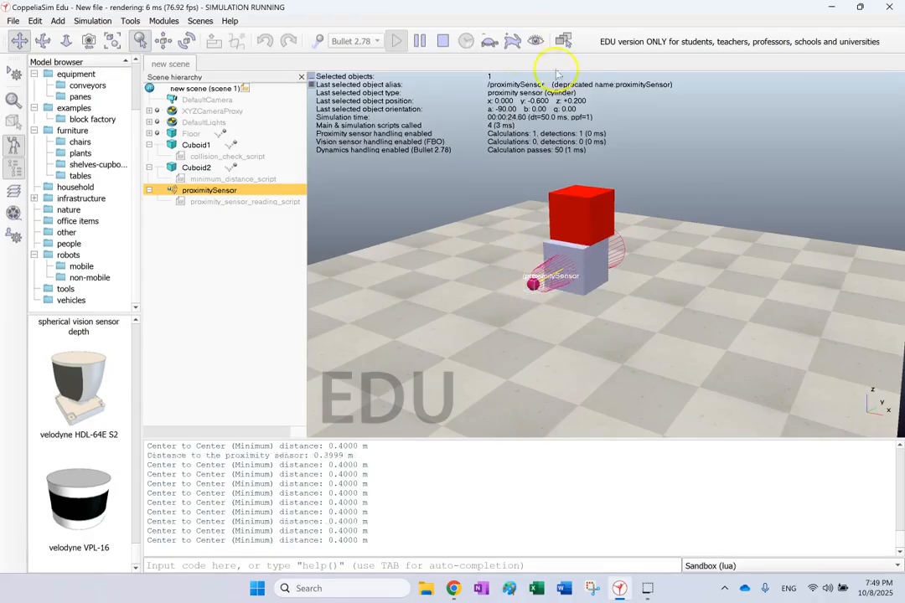
pyautogui.click(436, 46)
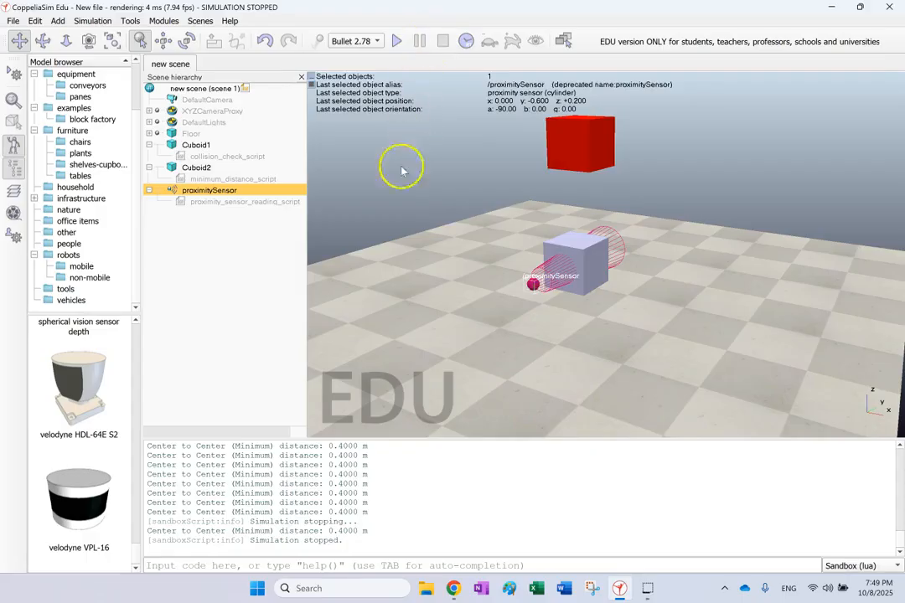
# - Set Cuboid1's Y coordinate to 1 m relative to the world, and close the position settings
pyautogui.click(203, 169)
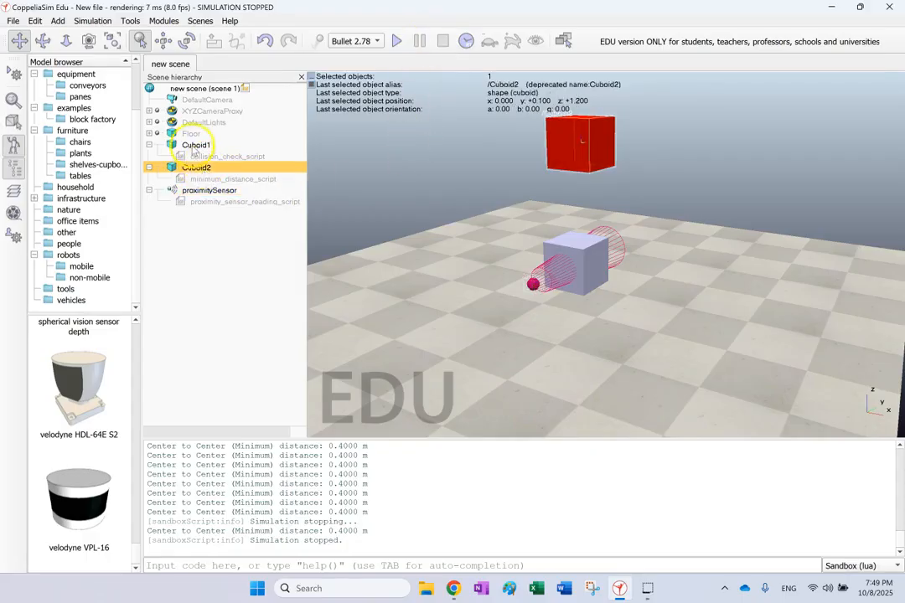
pyautogui.click(180, 144)
pyautogui.click(164, 41)
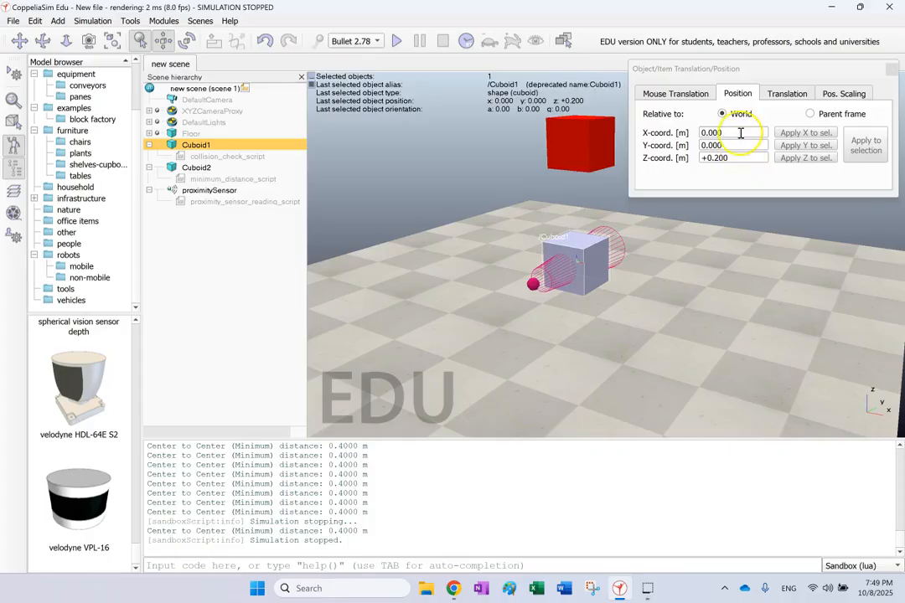
pyautogui.moveTo(737, 144); pyautogui.dragTo(674, 145)
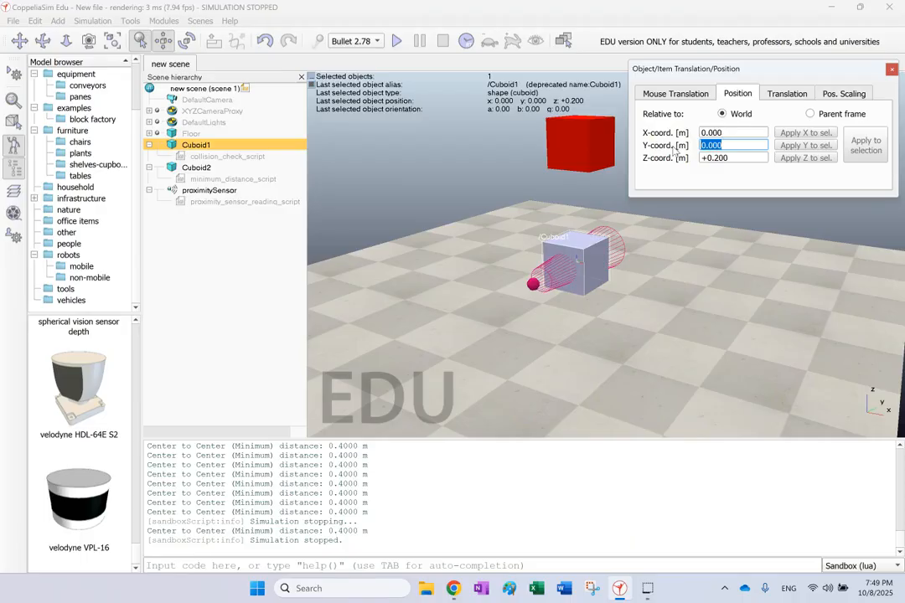
pyautogui.write('1')
pyautogui.click(761, 133)
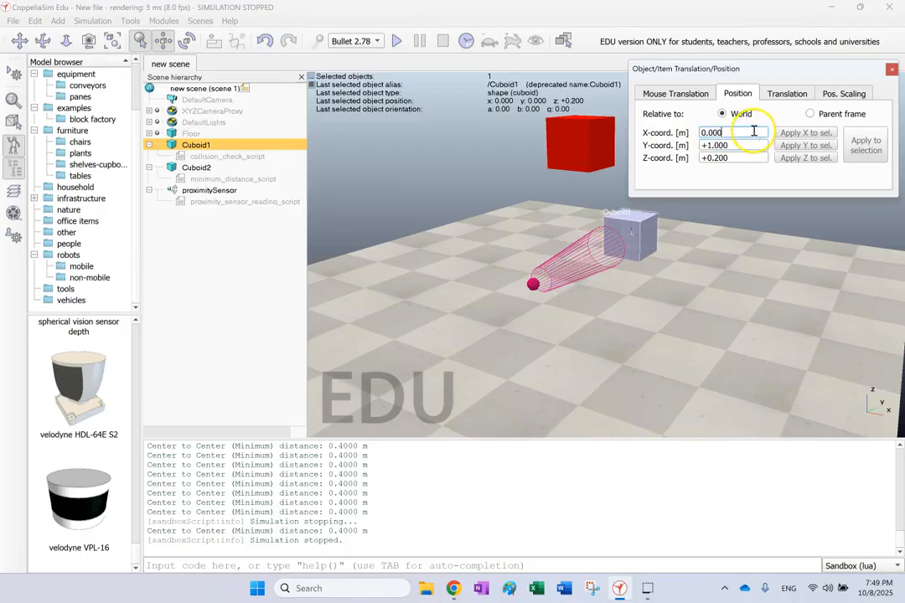
pyautogui.click(890, 71)
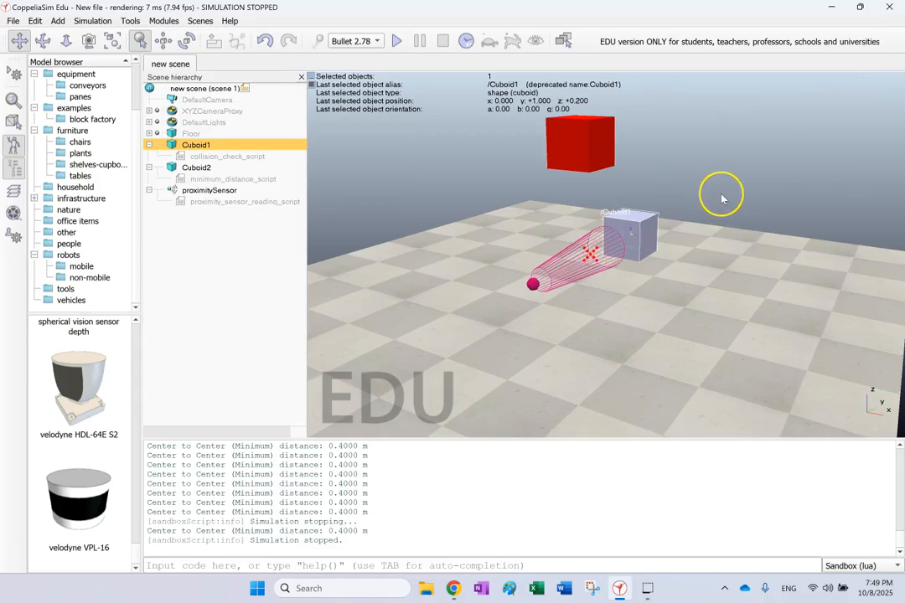
# - Run the simulation so that Cuboid2 falls into the sensor's detection volume with Cuboid1 moved away, and stop it
pyautogui.moveTo(716, 258); pyautogui.dragTo(764, 297)
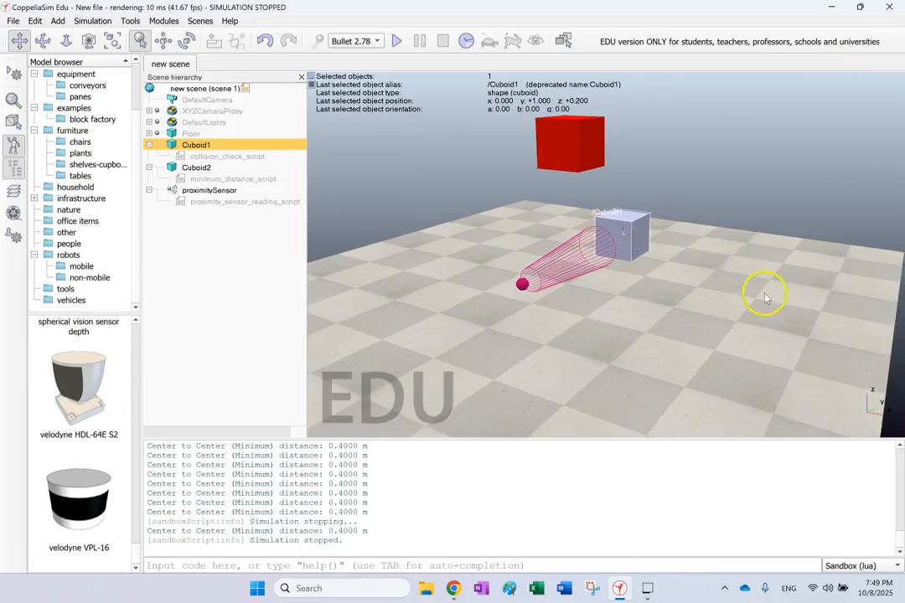
pyautogui.rightClick(718, 285)
pyautogui.moveTo(725, 257); pyautogui.dragTo(709, 275, button='middle')
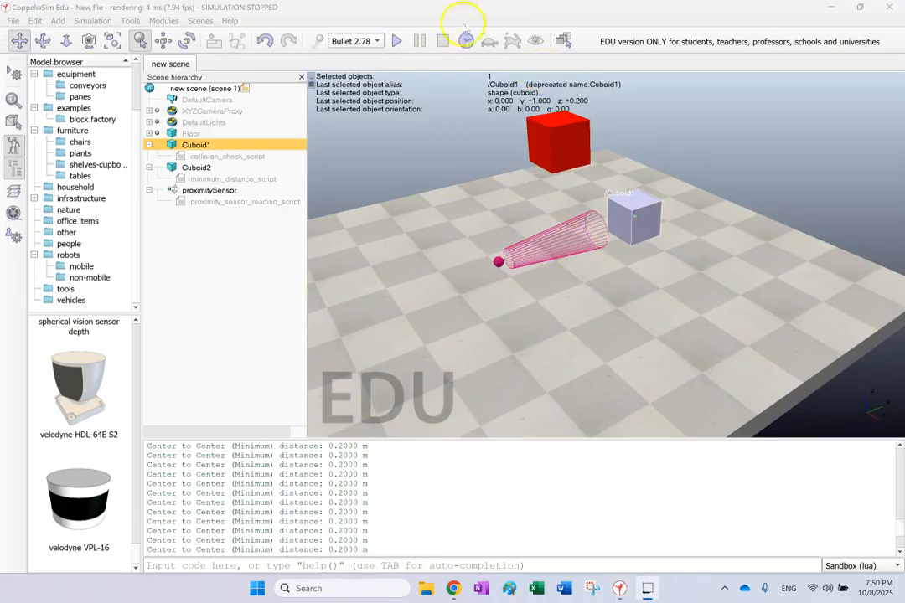
pyautogui.click(396, 41)
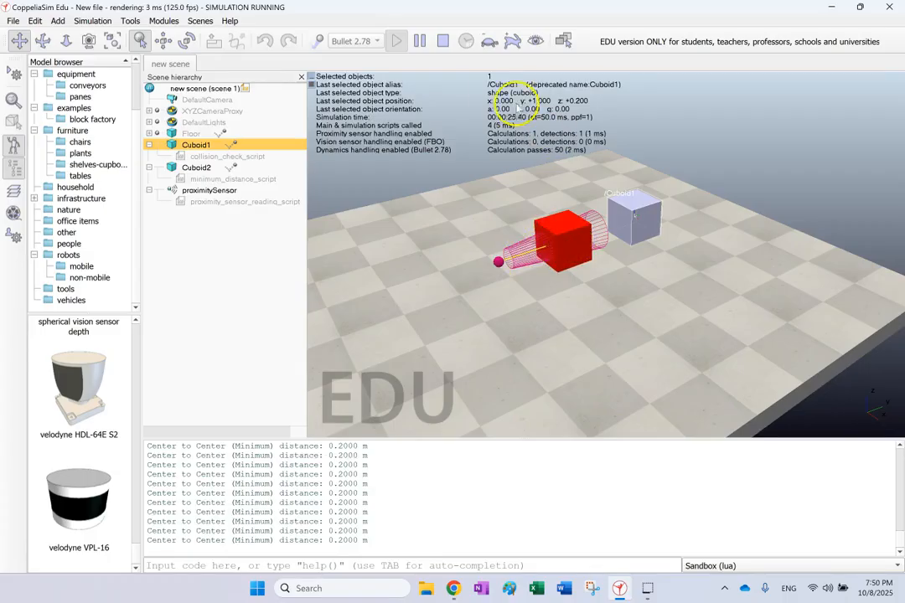
pyautogui.click(443, 41)
# - Make Cuboid2's body respondable and non-dynamic in its rigid body properties, close the property dialogs, and run the simulation
pyautogui.click(562, 156)
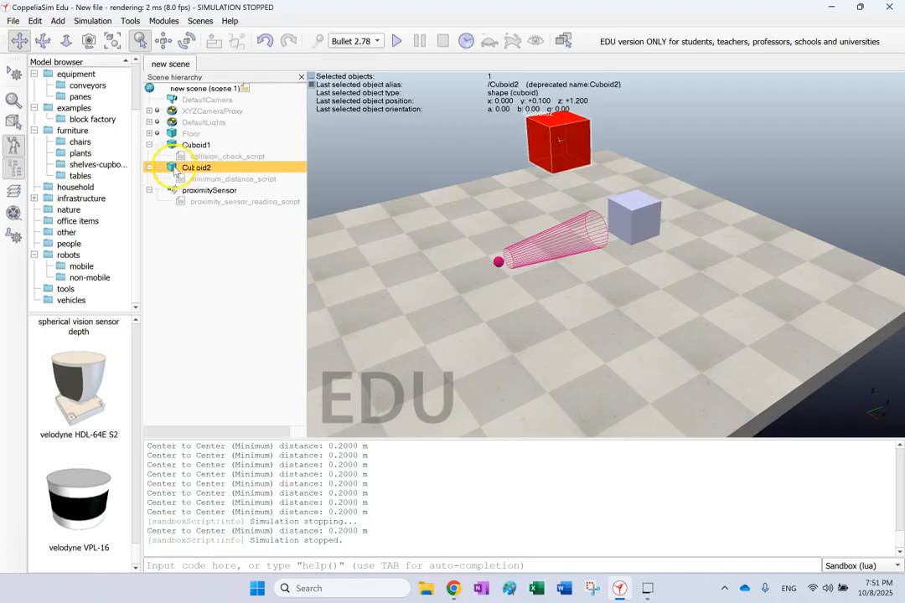
pyautogui.doubleClick(171, 167)
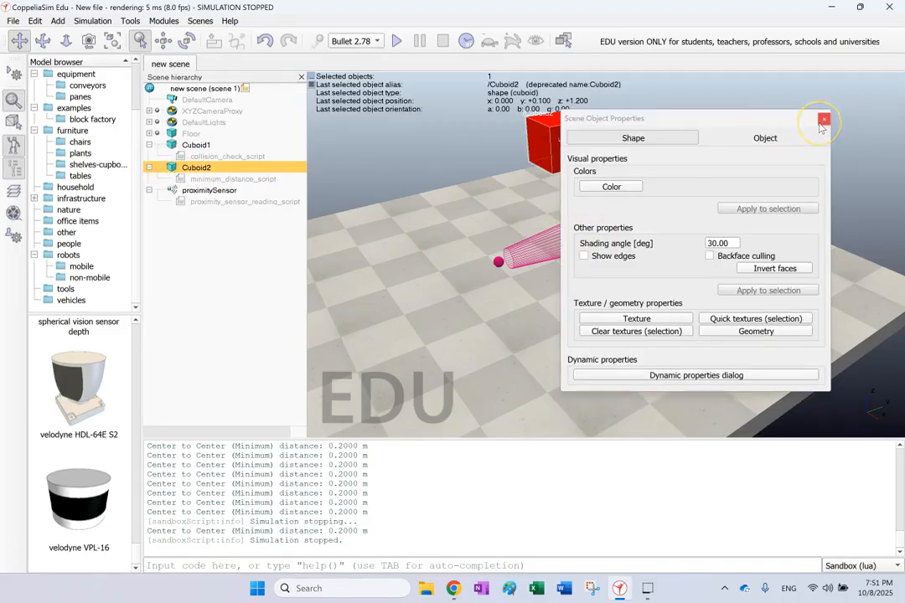
pyautogui.click(754, 141)
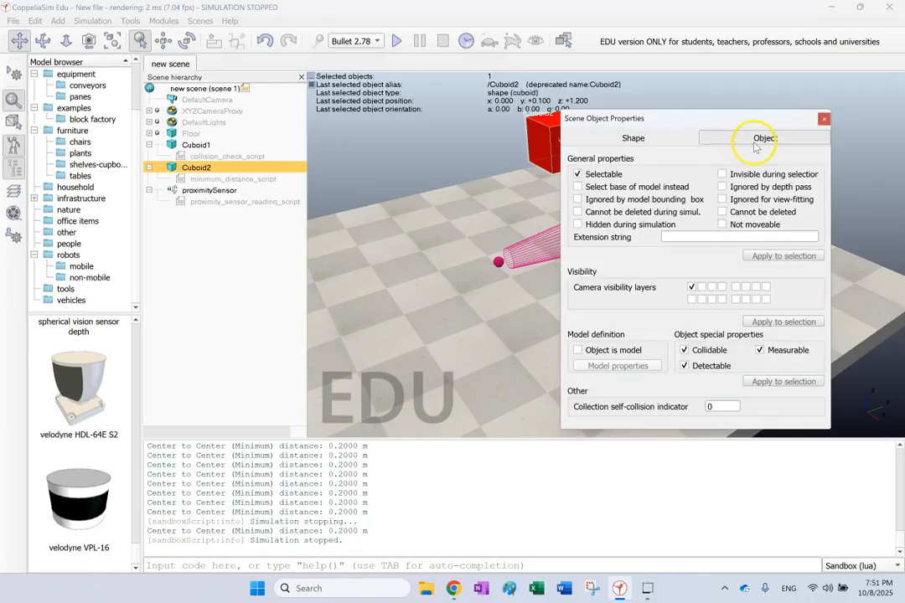
pyautogui.click(640, 143)
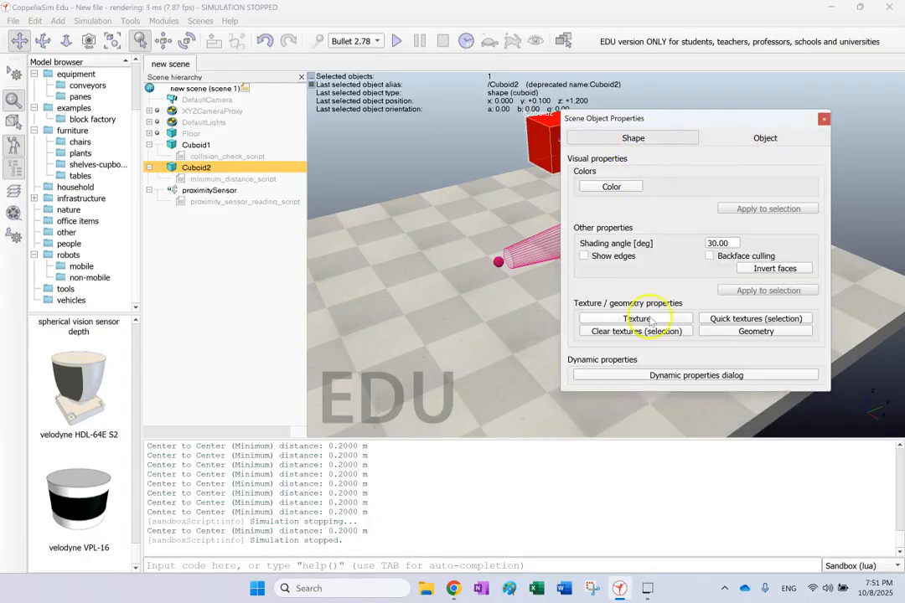
pyautogui.click(650, 375)
pyautogui.click(495, 159)
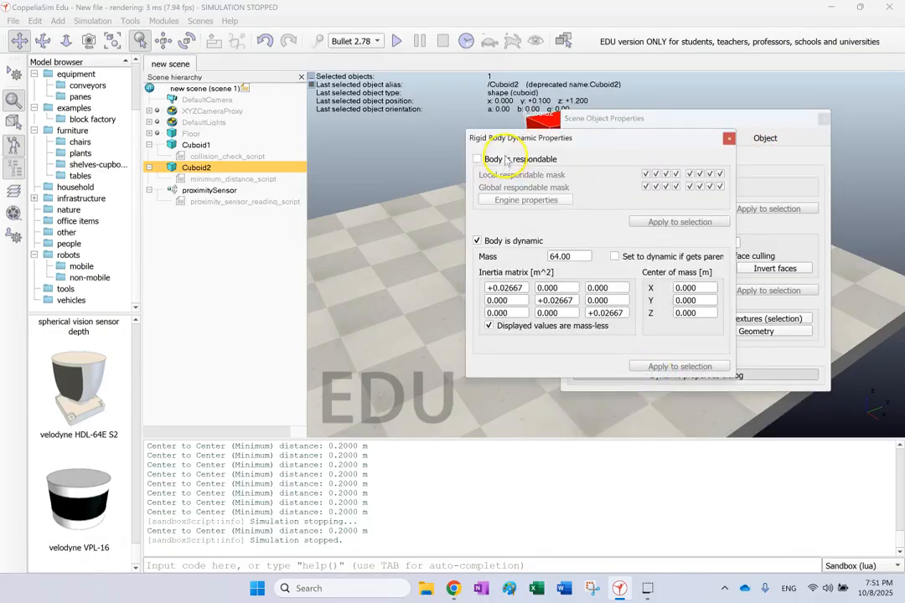
pyautogui.click(476, 160)
pyautogui.click(476, 241)
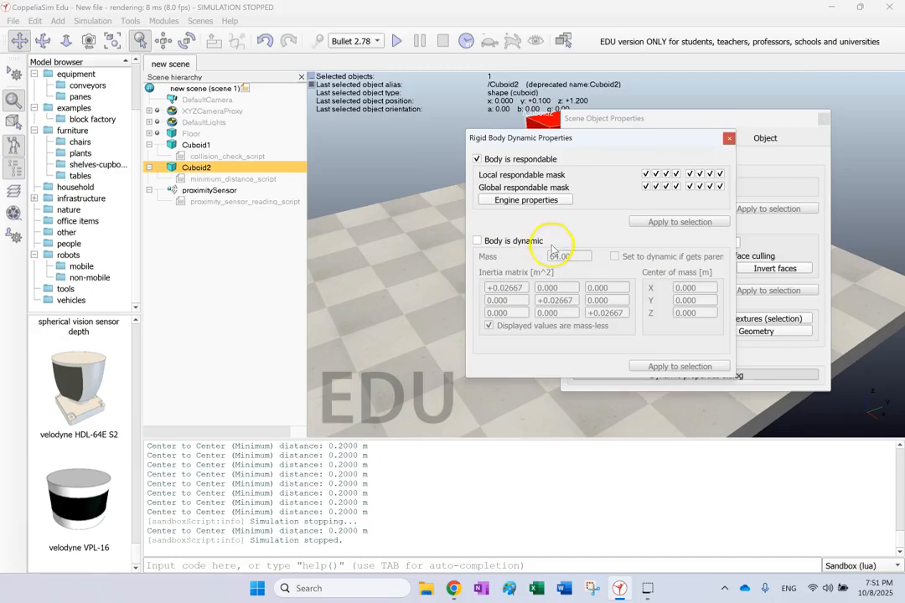
pyautogui.click(728, 138)
pyautogui.click(824, 116)
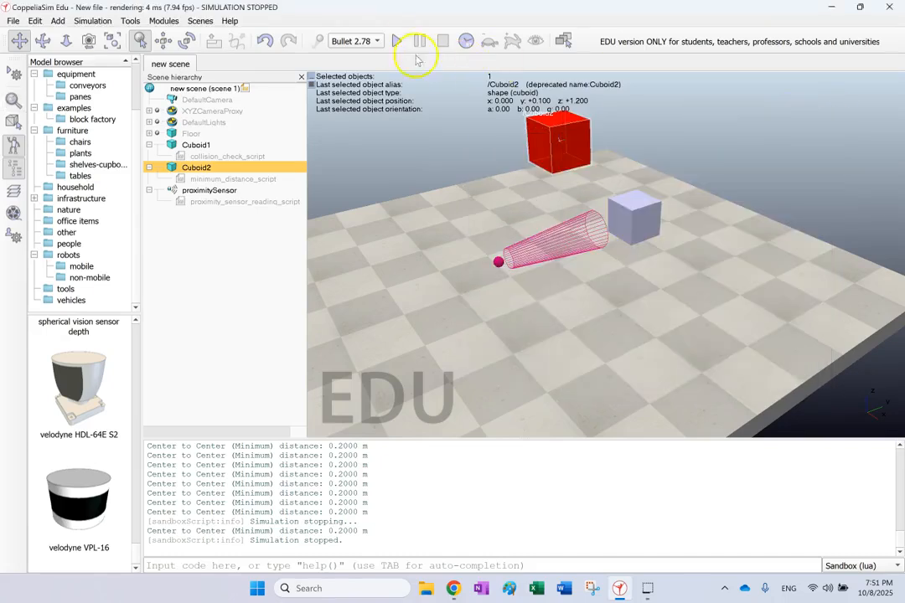
pyautogui.click(397, 42)
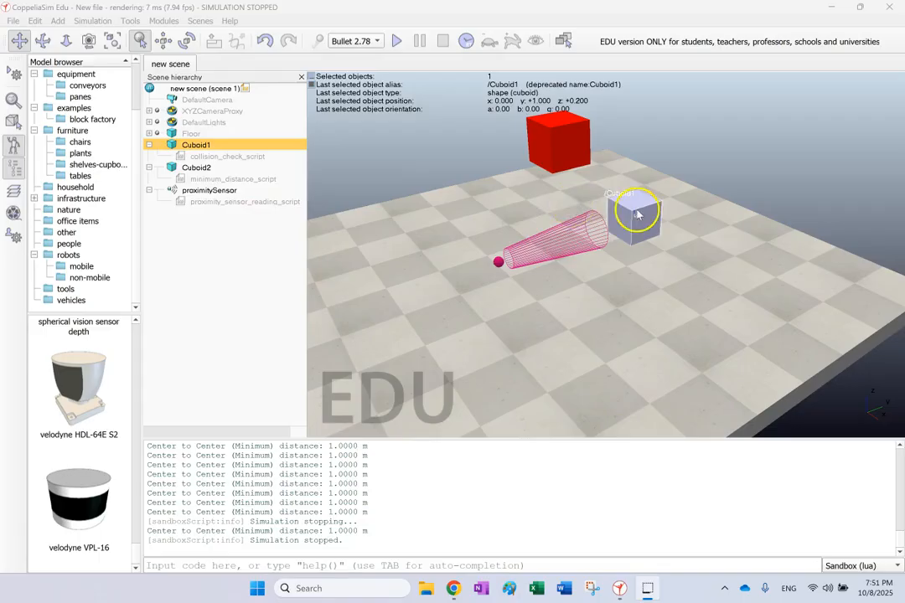
# - Set Cuboid1's Y coordinate to 1.5 m relative to the world, close the position settings, and run and stop the simulation
pyautogui.click(138, 40)
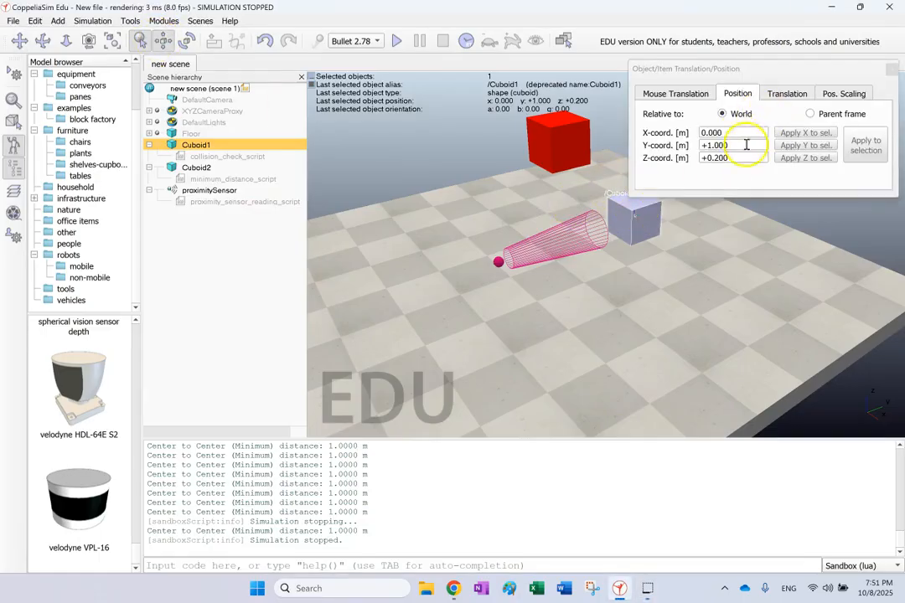
pyautogui.click(888, 70)
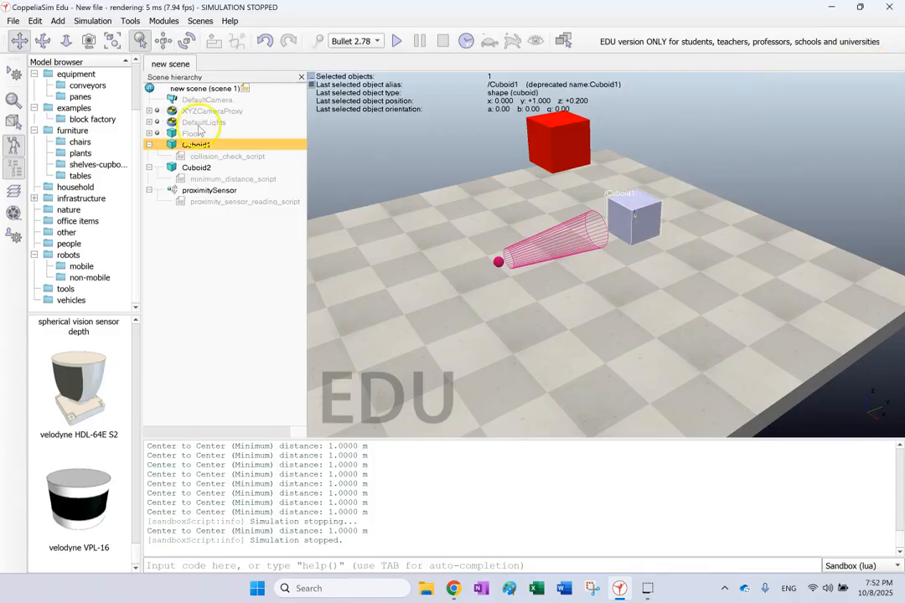
pyautogui.click(162, 40)
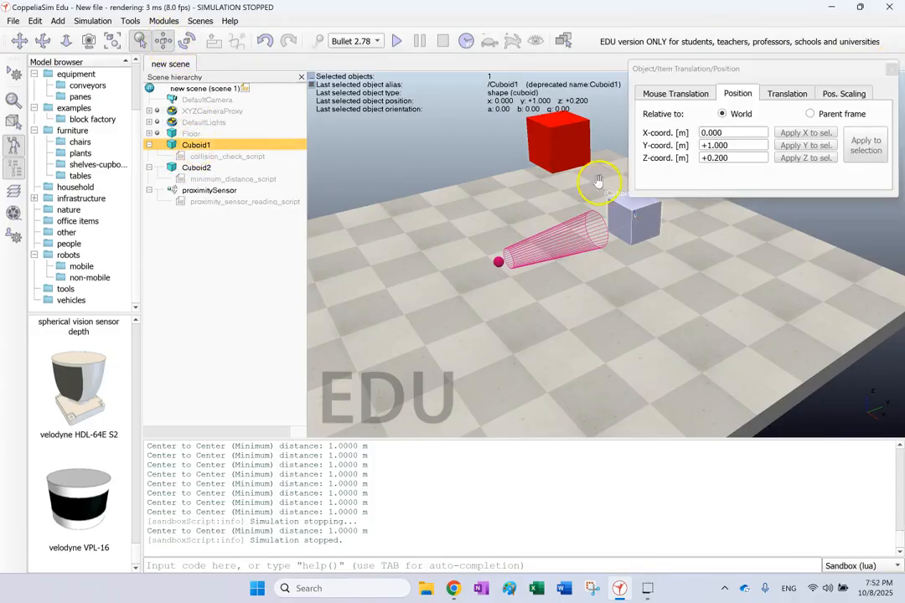
pyautogui.click(733, 143)
pyautogui.moveTo(734, 142); pyautogui.dragTo(719, 145)
pyautogui.write('500')
pyautogui.press('Tab')
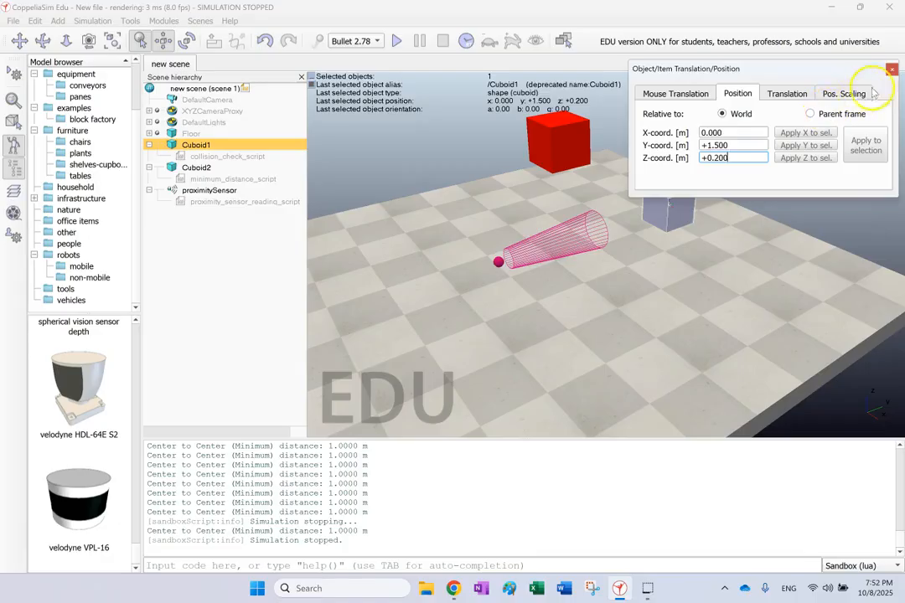
pyautogui.click(891, 68)
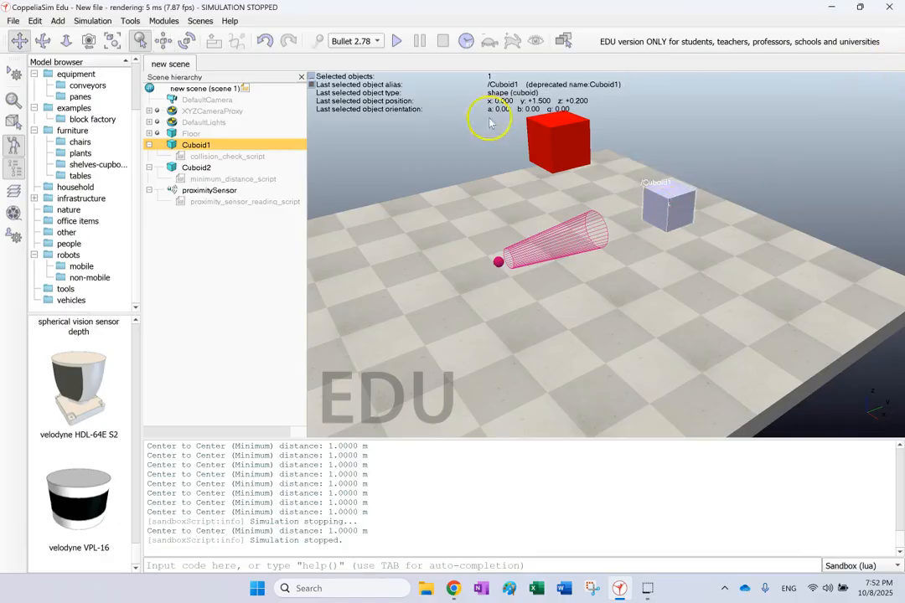
pyautogui.click(397, 42)
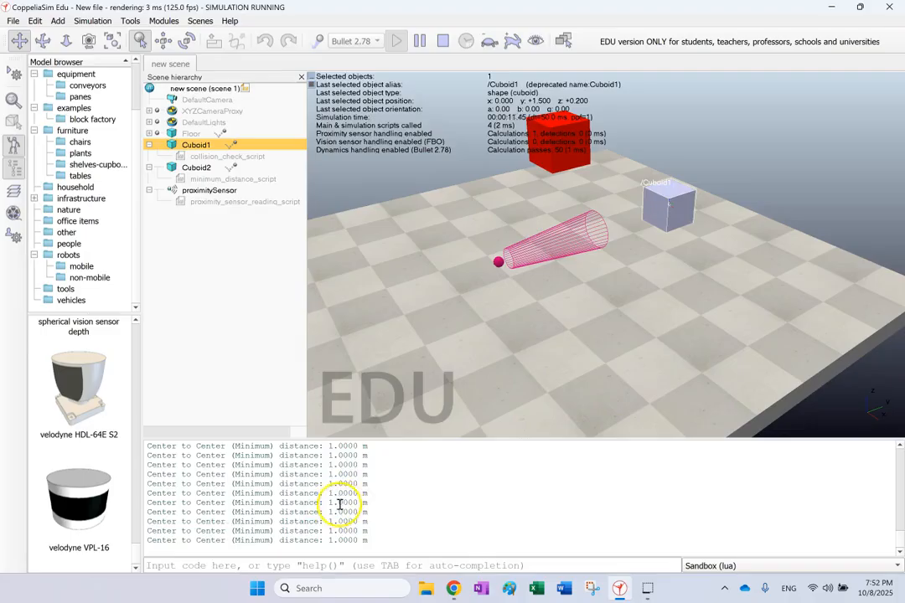
pyautogui.click(443, 42)
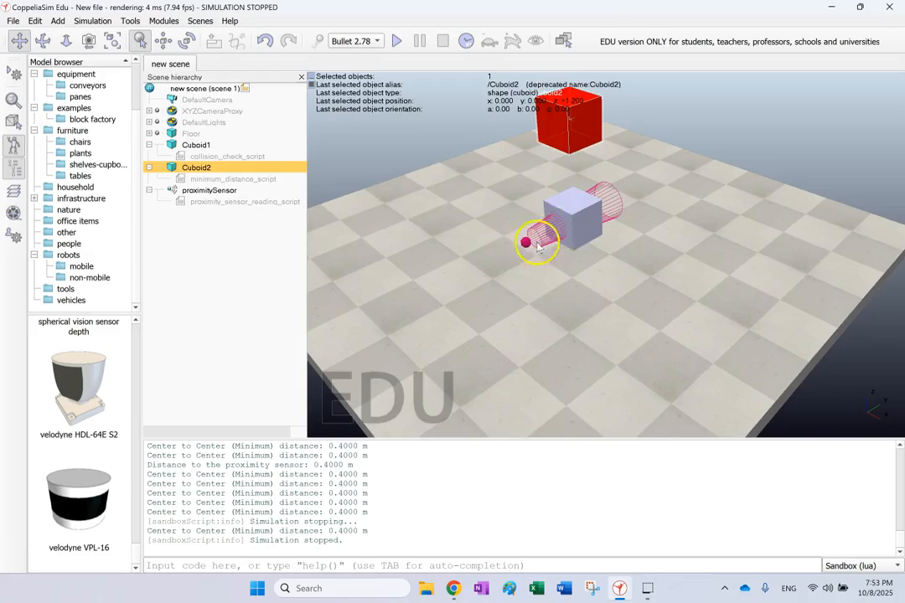
pyautogui.rightClick(194, 194)
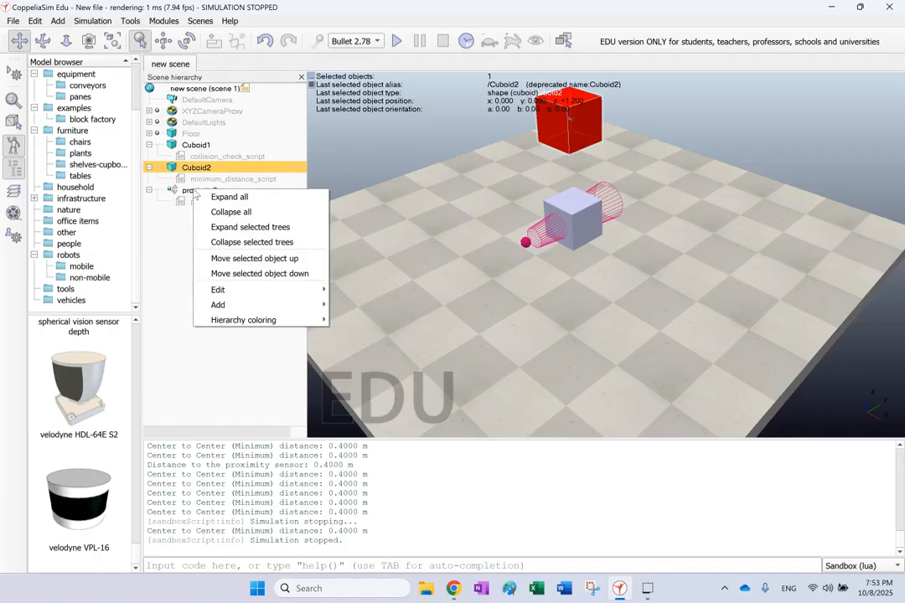
pyautogui.moveTo(323, 304)
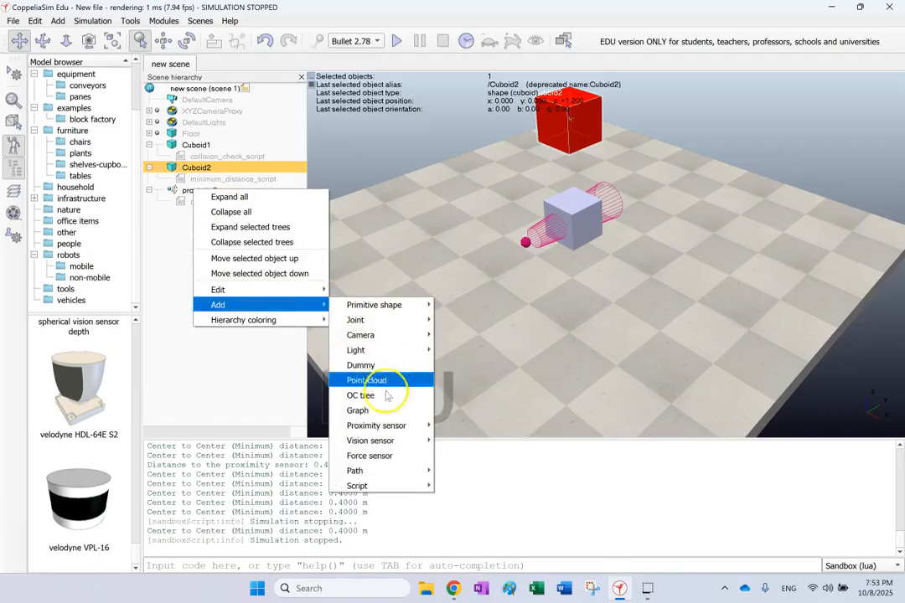
pyautogui.moveTo(398, 485)
pyautogui.moveTo(476, 491)
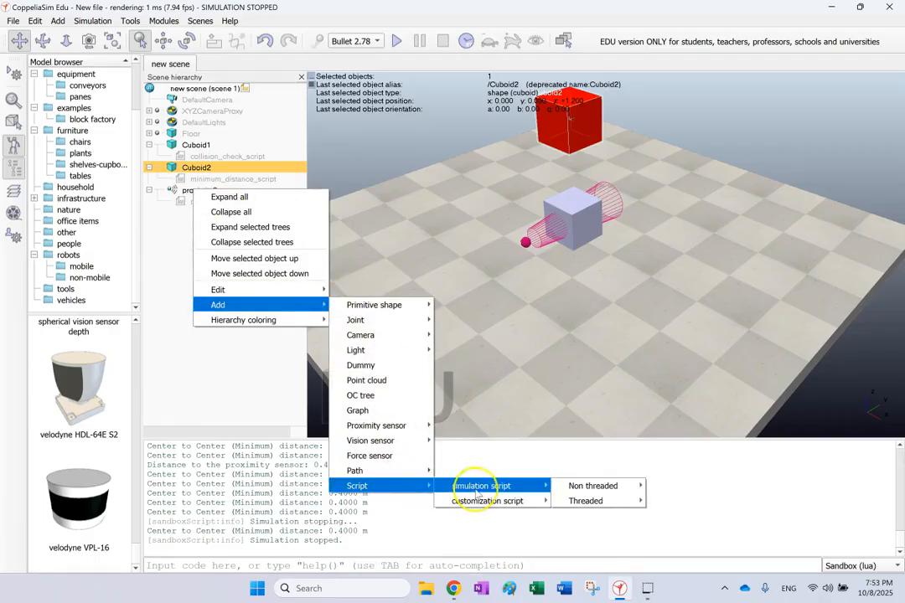
pyautogui.moveTo(573, 488)
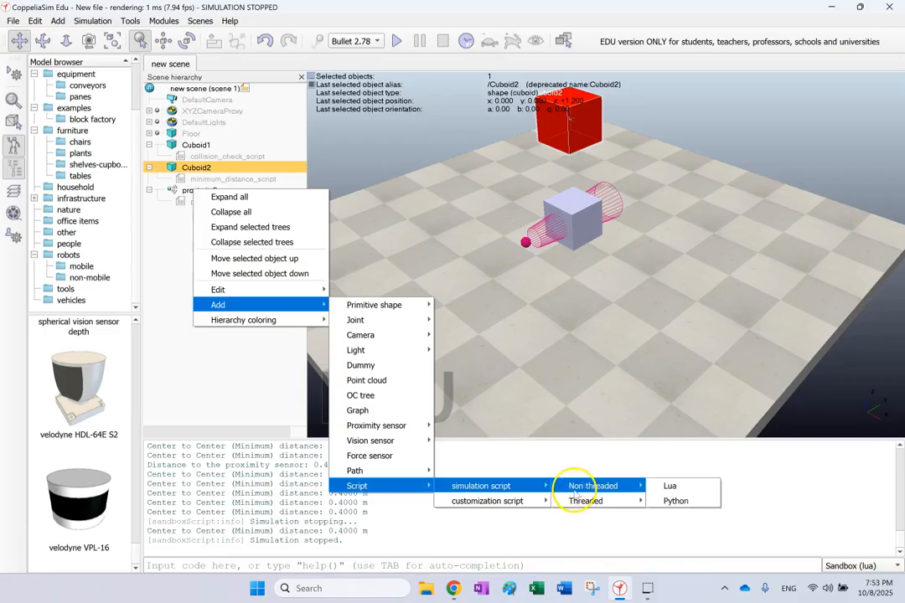
pyautogui.click(698, 500)
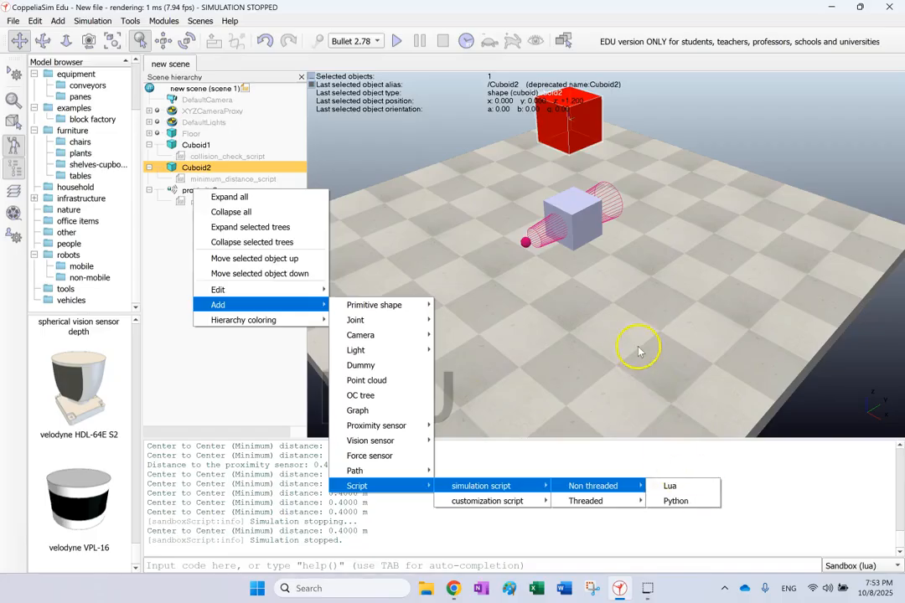
# - Review the code of proximity_sensor_reading_script, and close the script editor and its scene object properties
pyautogui.doubleClick(186, 203)
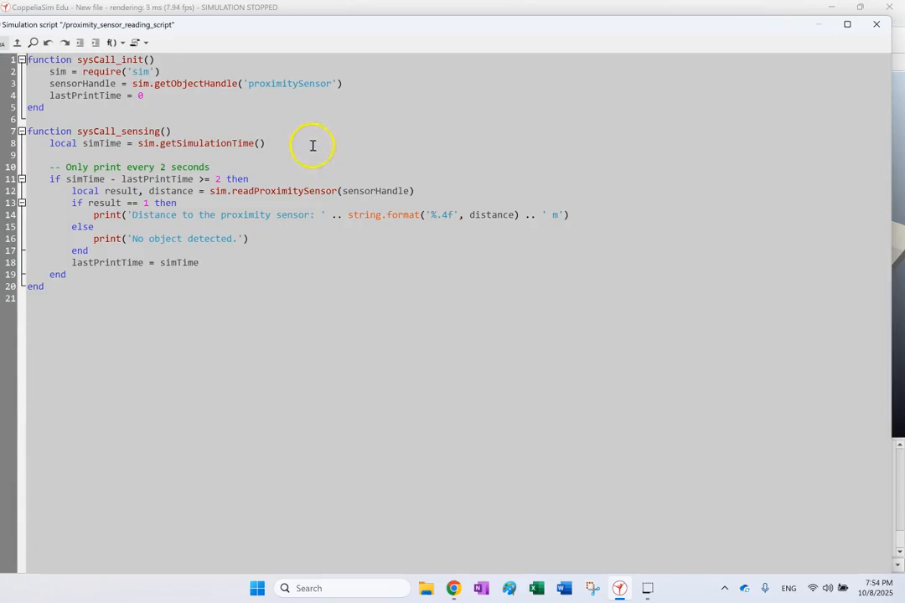
pyautogui.click(876, 24)
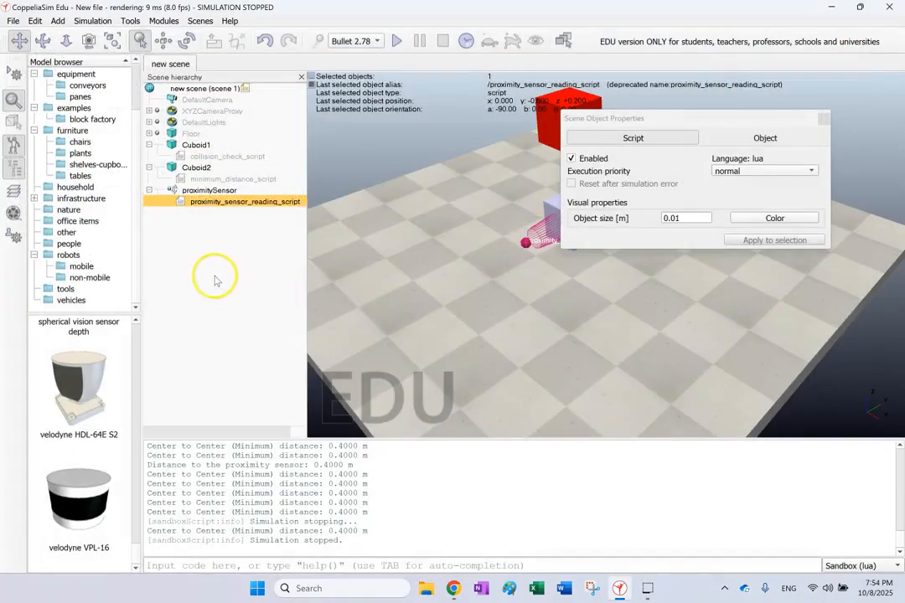
pyautogui.click(183, 243)
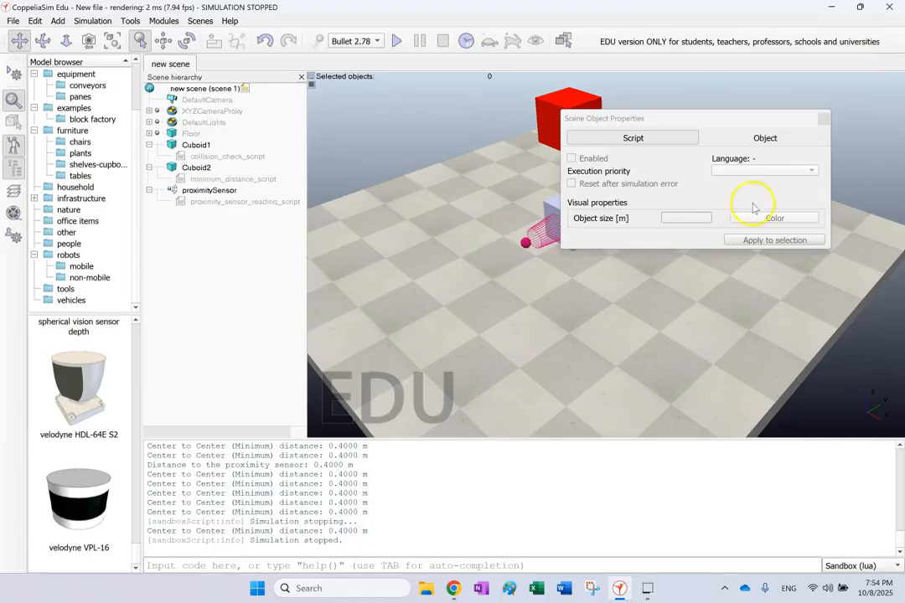
pyautogui.click(822, 118)
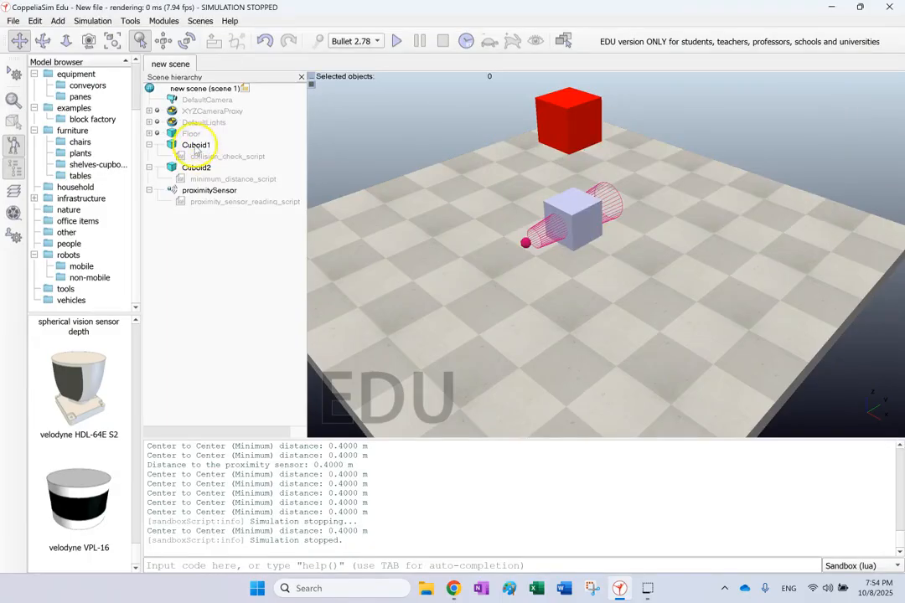
# - Add a non-threaded Lua simulation script to the scene and open it in the script editor
pyautogui.rightClick(444, 299)
pyautogui.moveTo(494, 370)
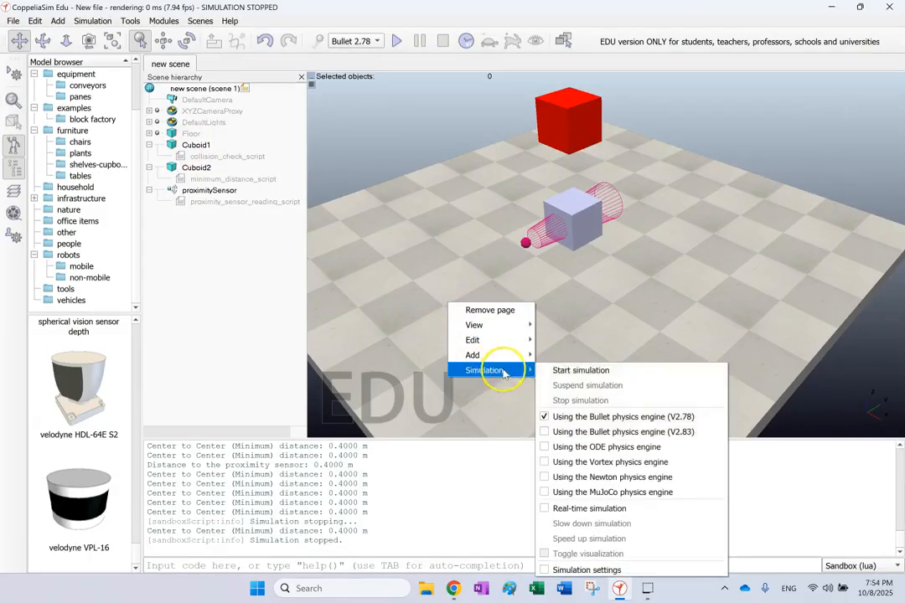
pyautogui.moveTo(620, 552)
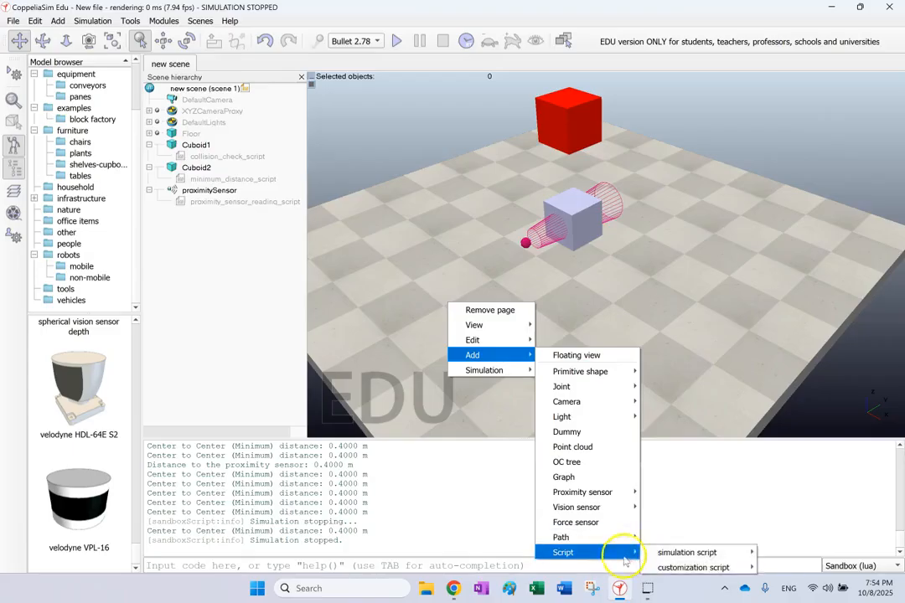
pyautogui.moveTo(674, 552)
pyautogui.moveTo(810, 552)
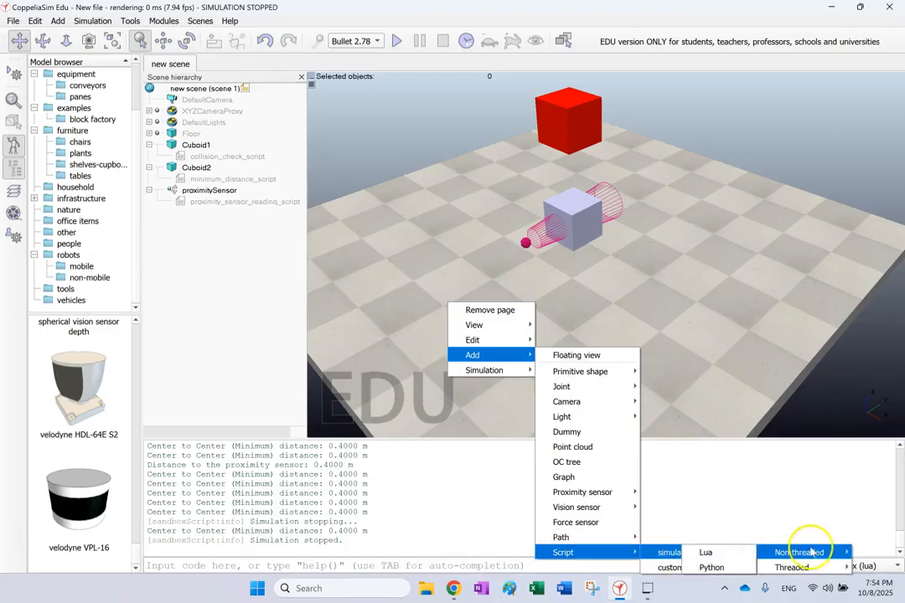
pyautogui.click(711, 552)
pyautogui.doubleClick(172, 215)
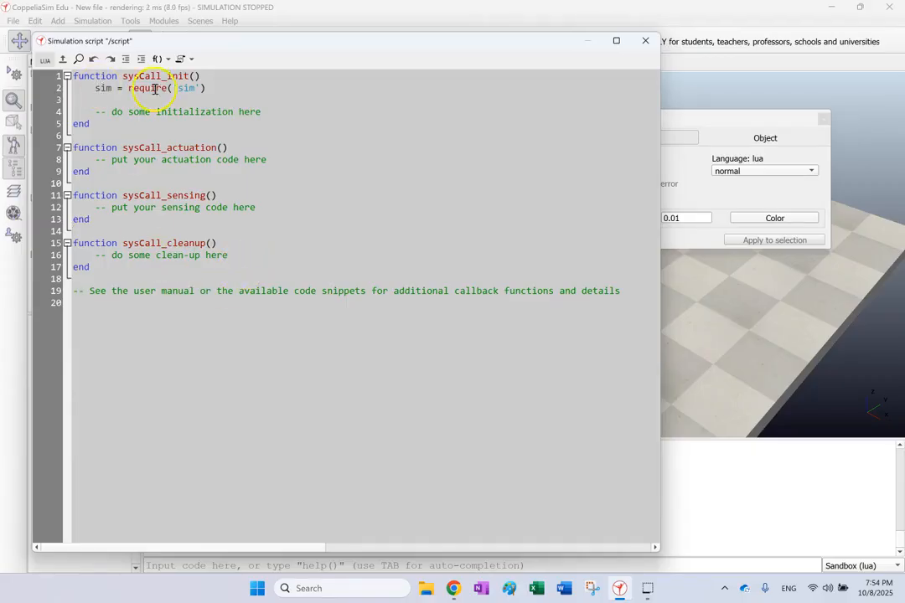
# - Examine the new script's sysCall_init, sysCall_actuation, sysCall_sensing and sysCall_cleanup functions and the line that loads the sim module
pyautogui.moveTo(205, 75); pyautogui.dragTo(60, 60)
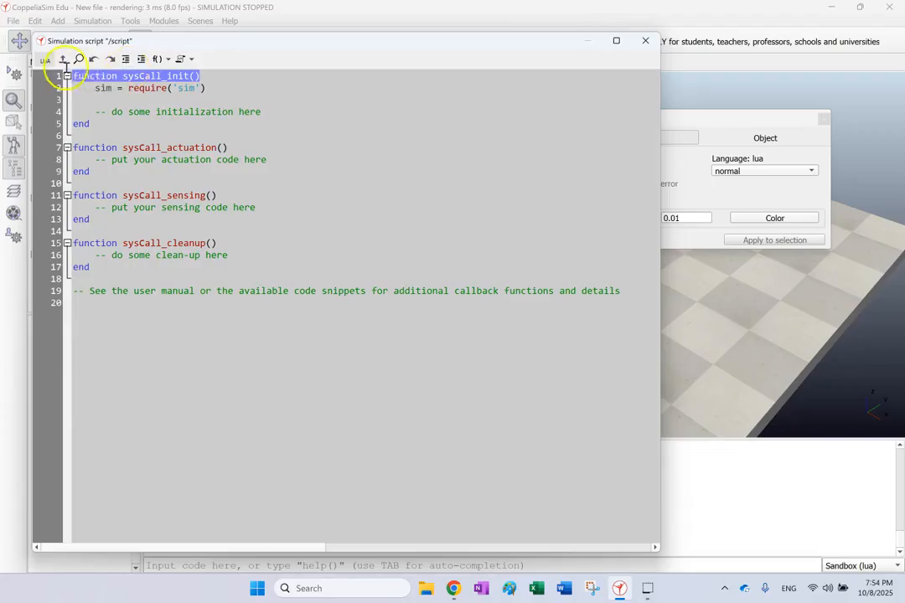
pyautogui.moveTo(210, 88); pyautogui.dragTo(92, 87)
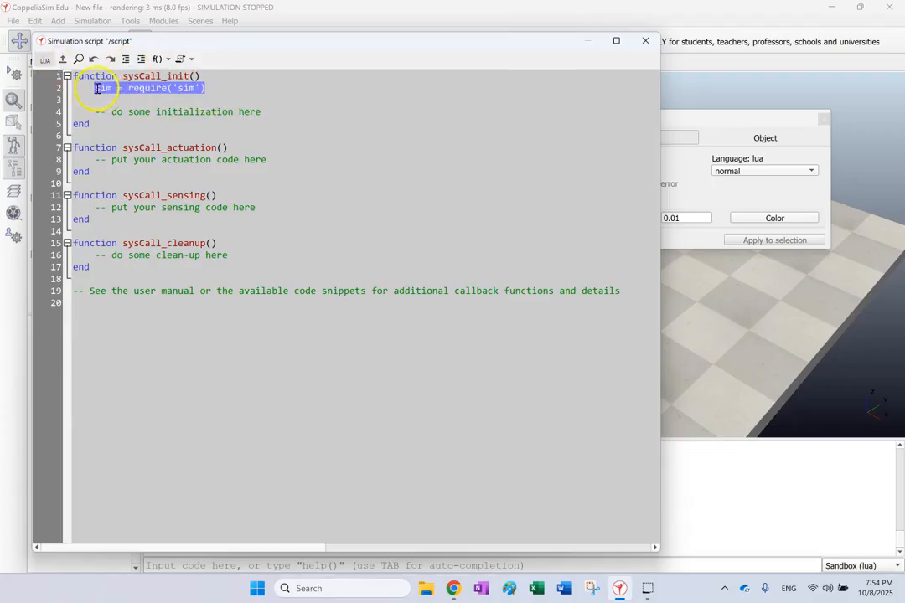
pyautogui.click(107, 101)
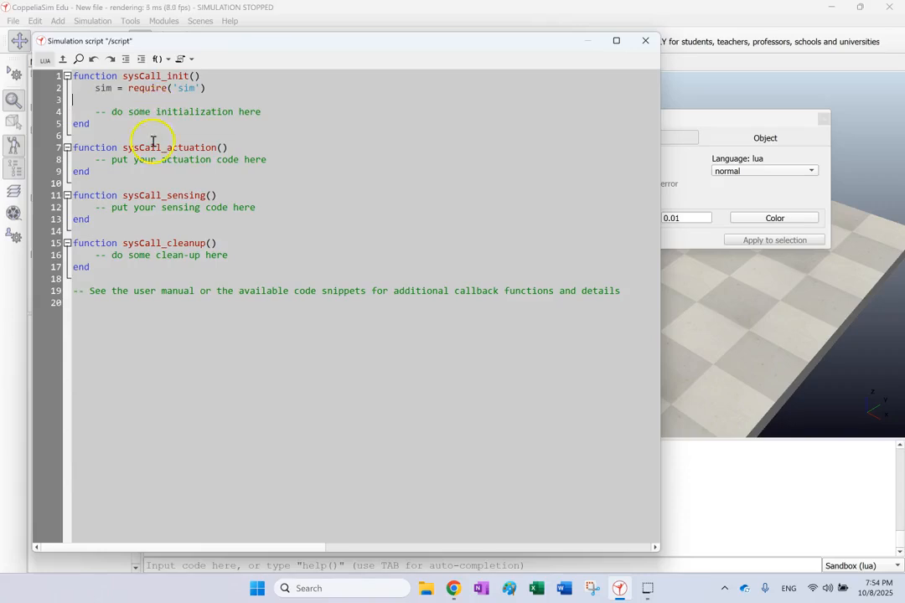
pyautogui.moveTo(104, 174); pyautogui.dragTo(68, 149)
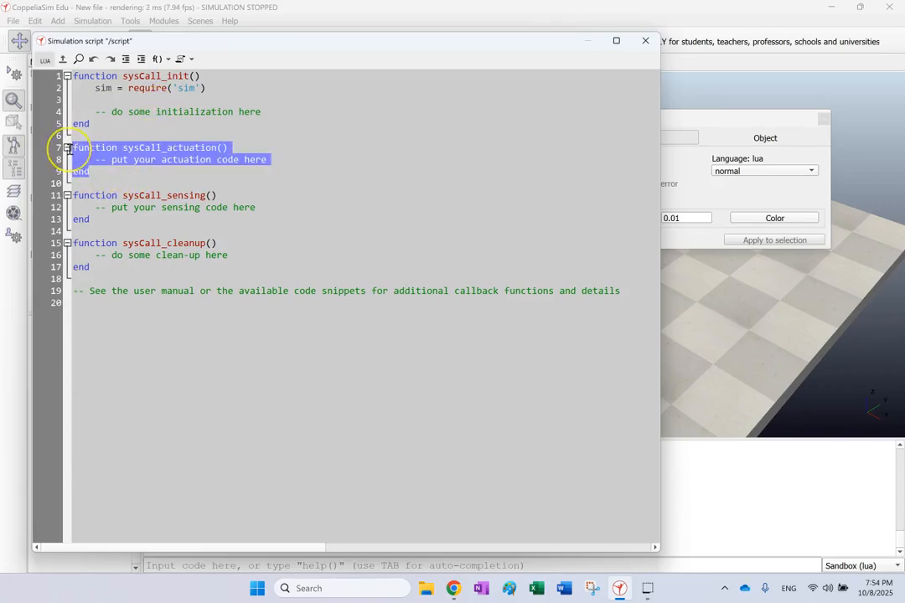
pyautogui.click(159, 174)
pyautogui.moveTo(90, 220); pyautogui.dragTo(71, 182)
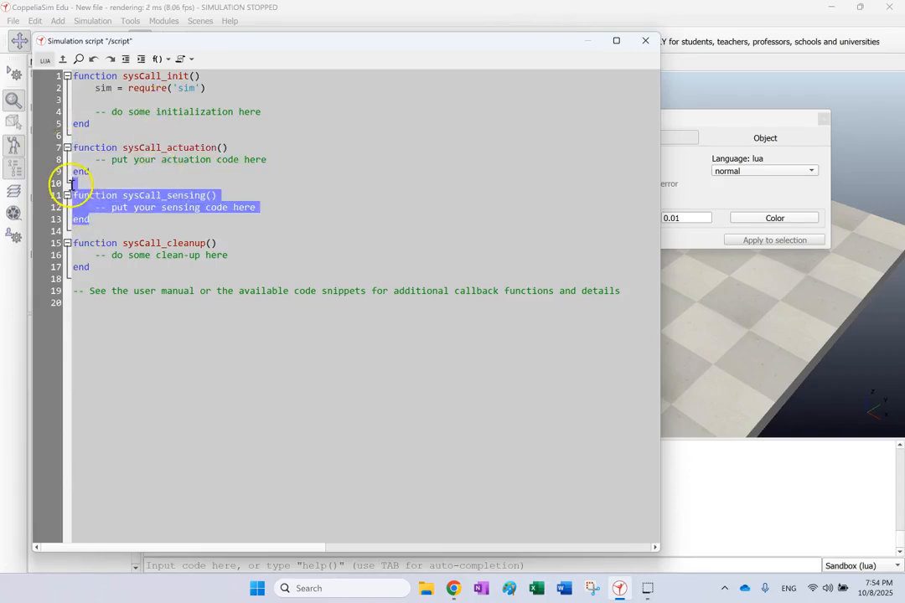
pyautogui.click(91, 265)
pyautogui.moveTo(90, 264); pyautogui.dragTo(67, 245)
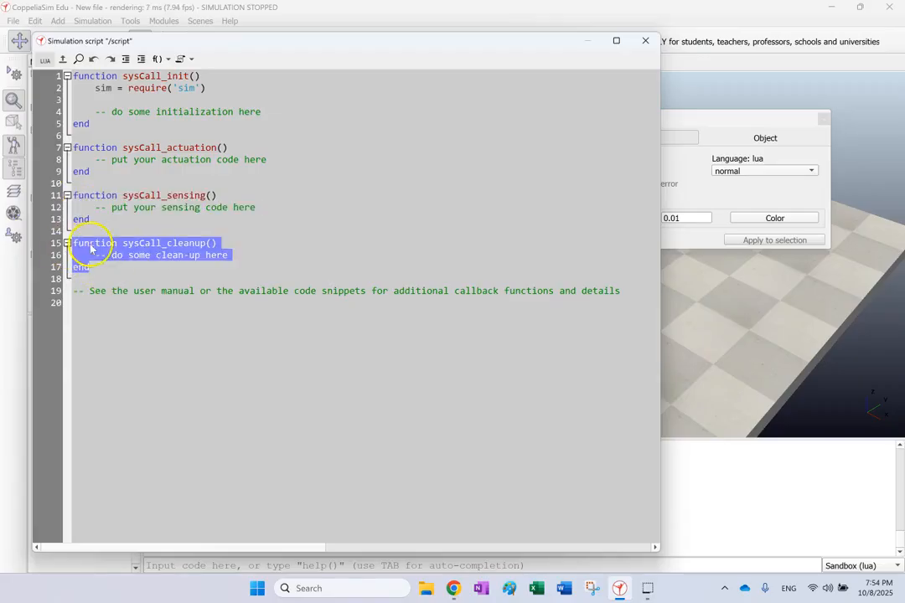
pyautogui.click(360, 205)
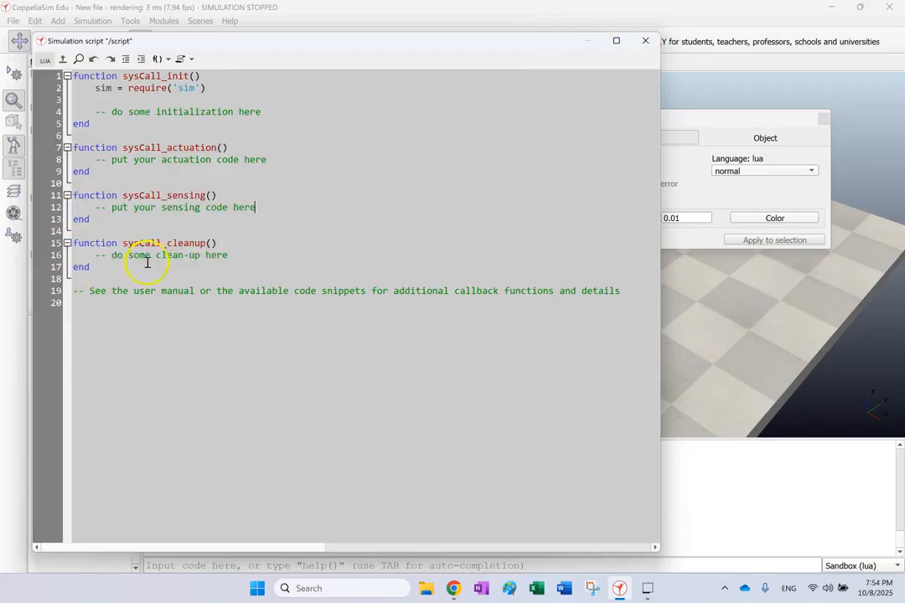
# - Examine the scope of each callback function in the new script, comparing sysCall_init with the actuation, sensing and cleanup functions
pyautogui.moveTo(106, 270); pyautogui.dragTo(60, 77)
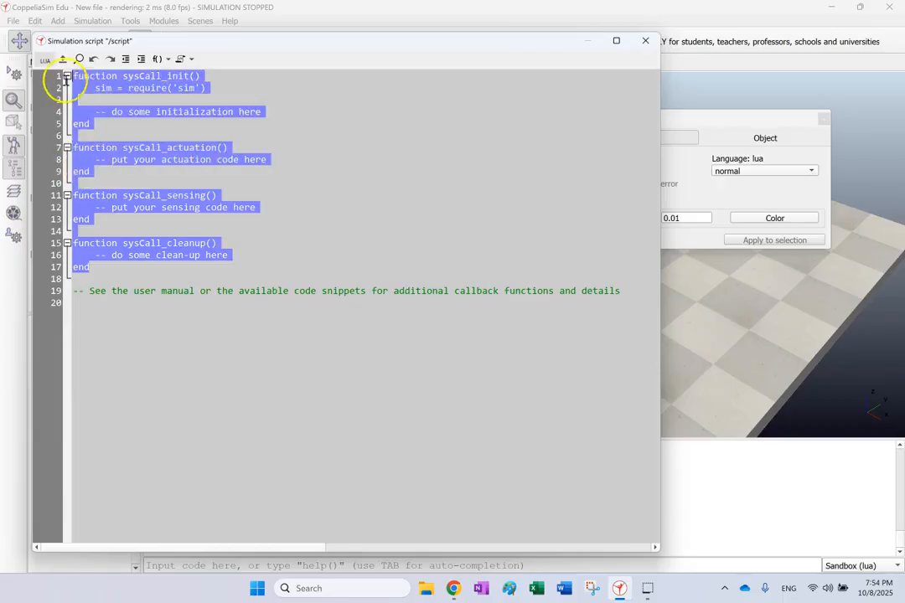
pyautogui.click(224, 150)
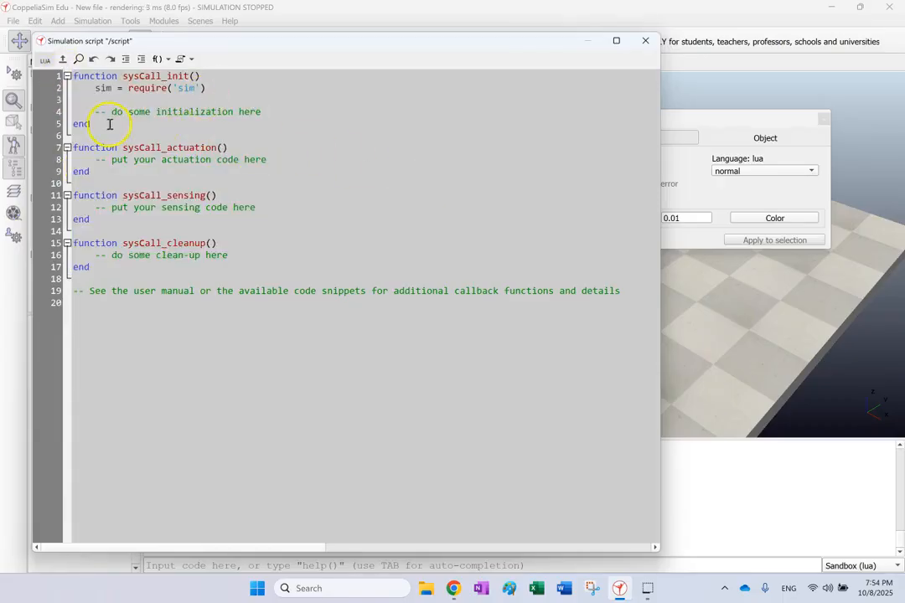
pyautogui.moveTo(108, 124); pyautogui.dragTo(76, 81)
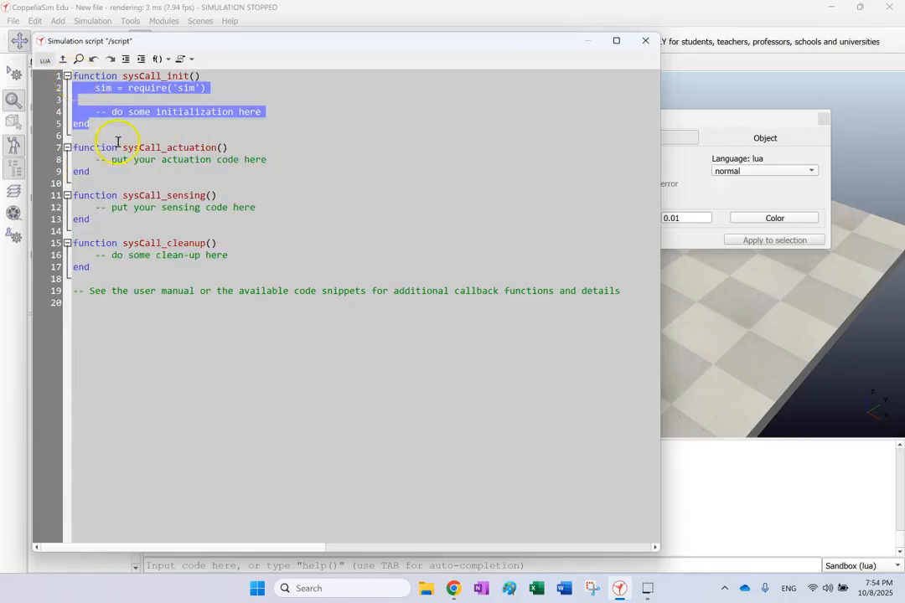
pyautogui.click(242, 263)
pyautogui.moveTo(127, 264); pyautogui.dragTo(50, 148)
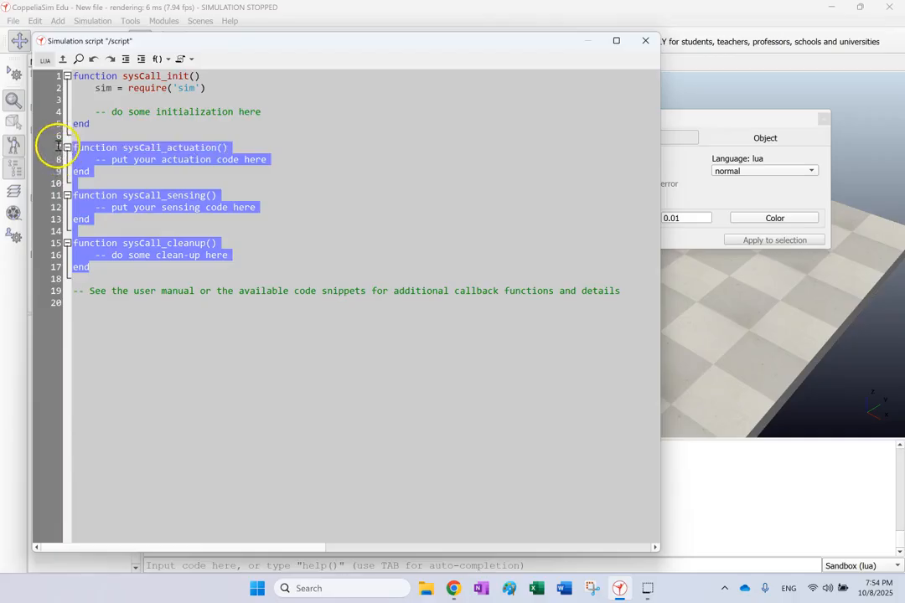
pyautogui.click(306, 218)
pyautogui.moveTo(94, 266); pyautogui.dragTo(75, 240)
pyautogui.click(323, 238)
pyautogui.moveTo(126, 218); pyautogui.dragTo(70, 145)
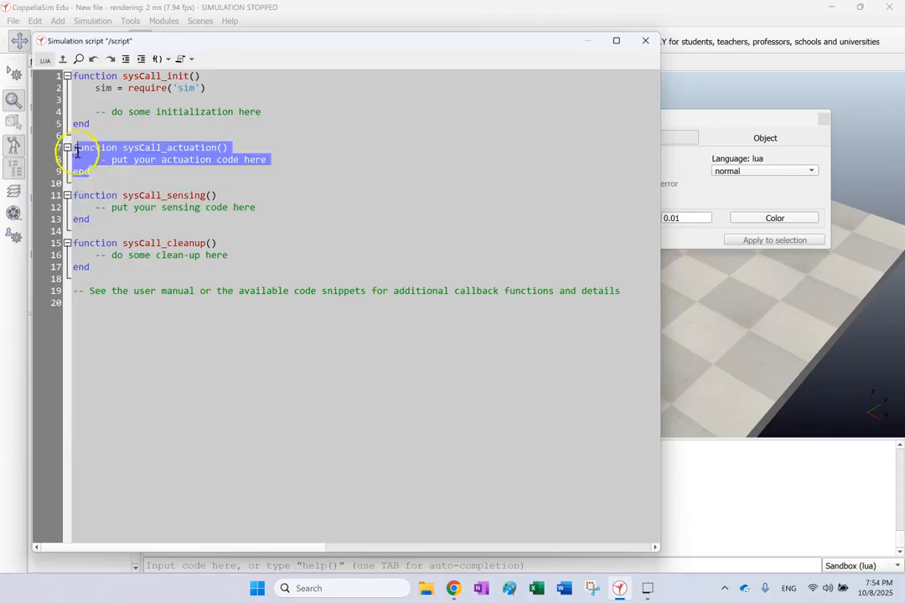
# - Close the script editor and the scene object properties, and delete the new script object from the scene
pyautogui.click(645, 40)
pyautogui.click(824, 118)
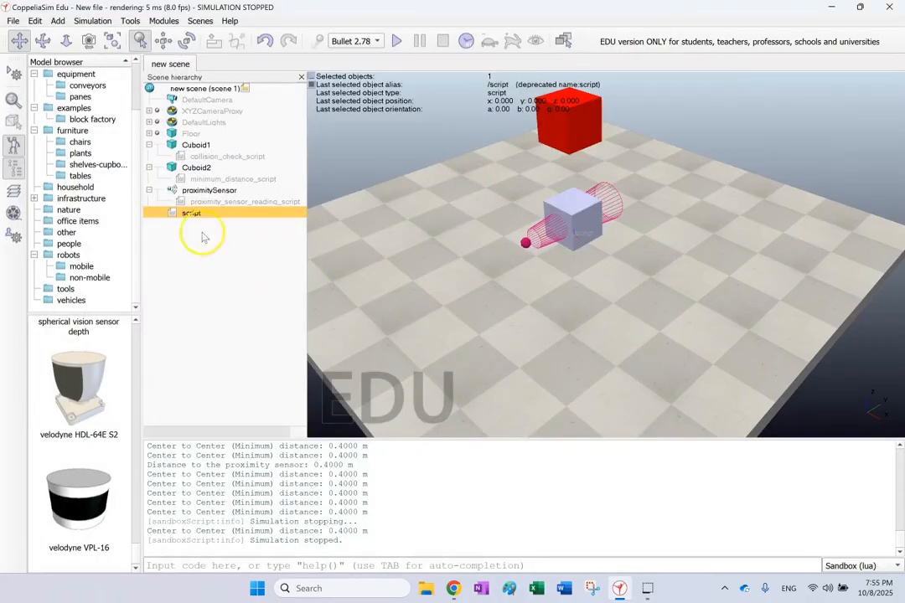
pyautogui.rightClick(176, 214)
pyautogui.press('Escape')
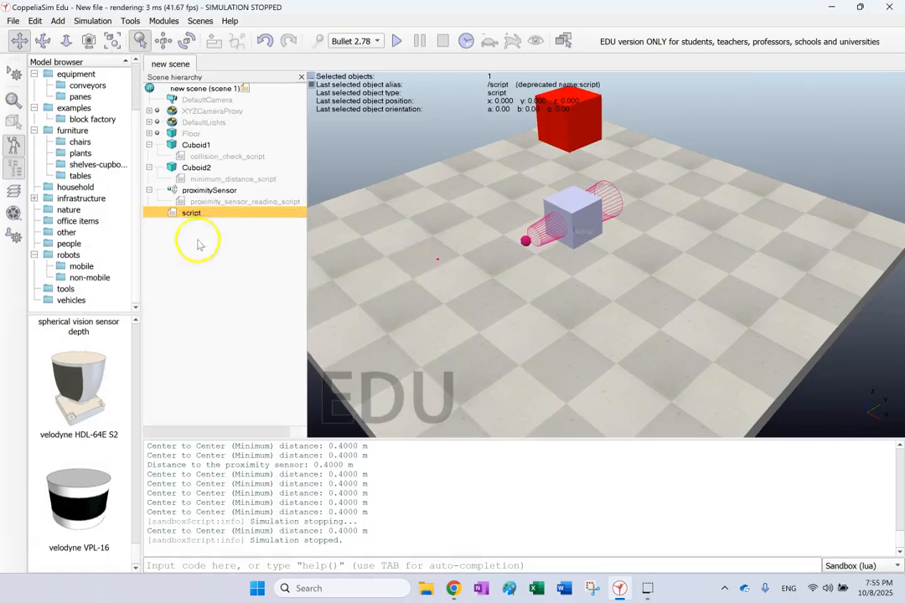
pyautogui.press('Delete')
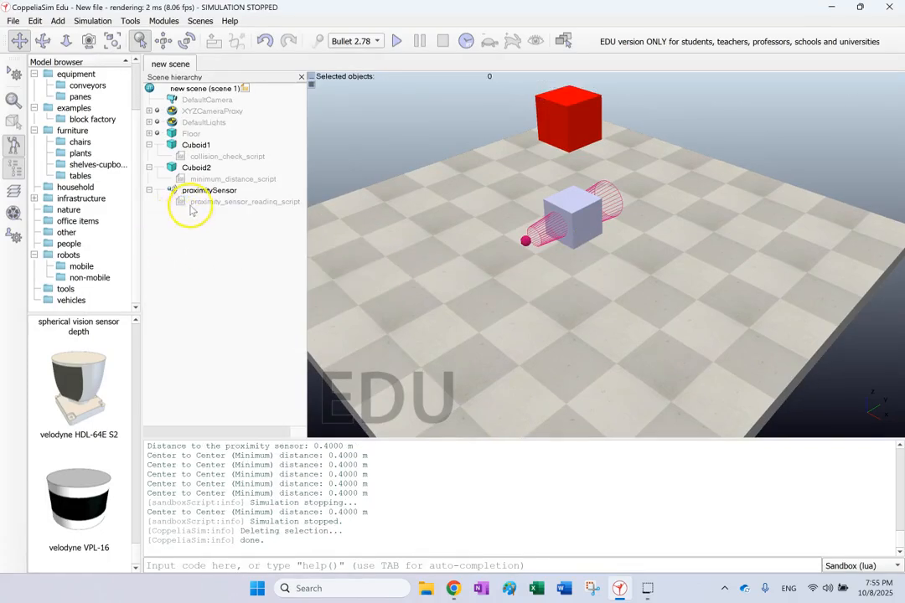
# - Open proximity_sensor_reading_script and examine how sysCall_init loads the sim module and gets the proximitySensor handle
pyautogui.click(186, 203)
pyautogui.doubleClick(182, 205)
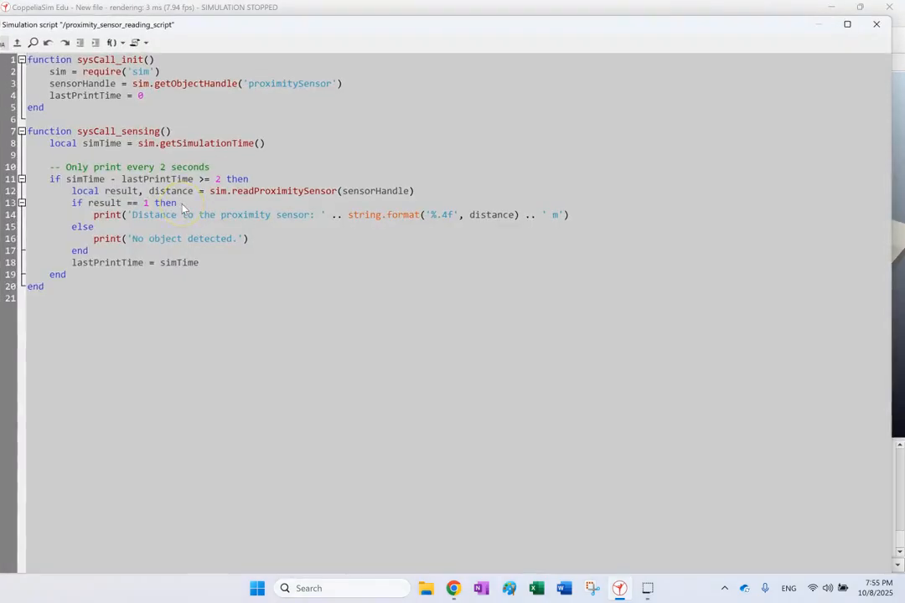
pyautogui.doubleClick(140, 83)
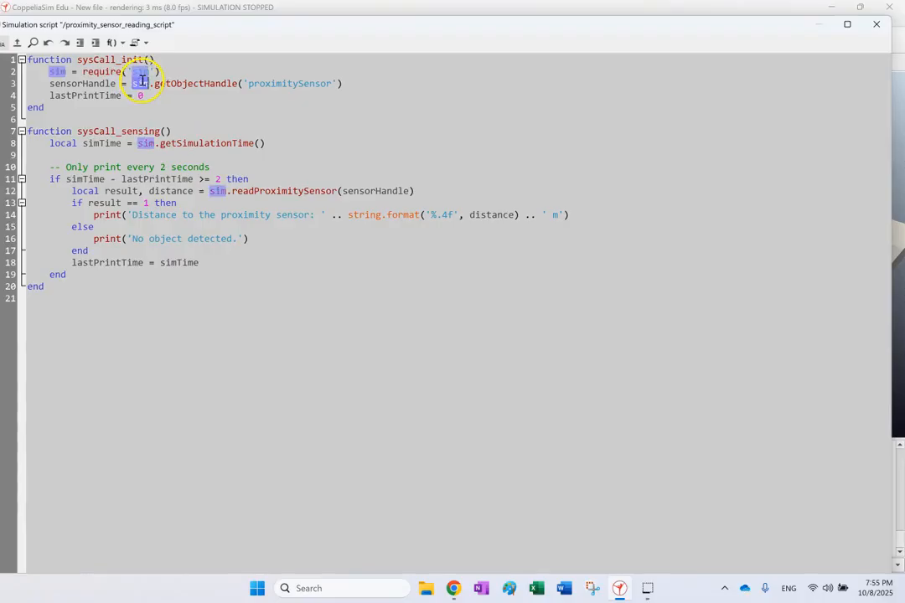
pyautogui.doubleClick(155, 131)
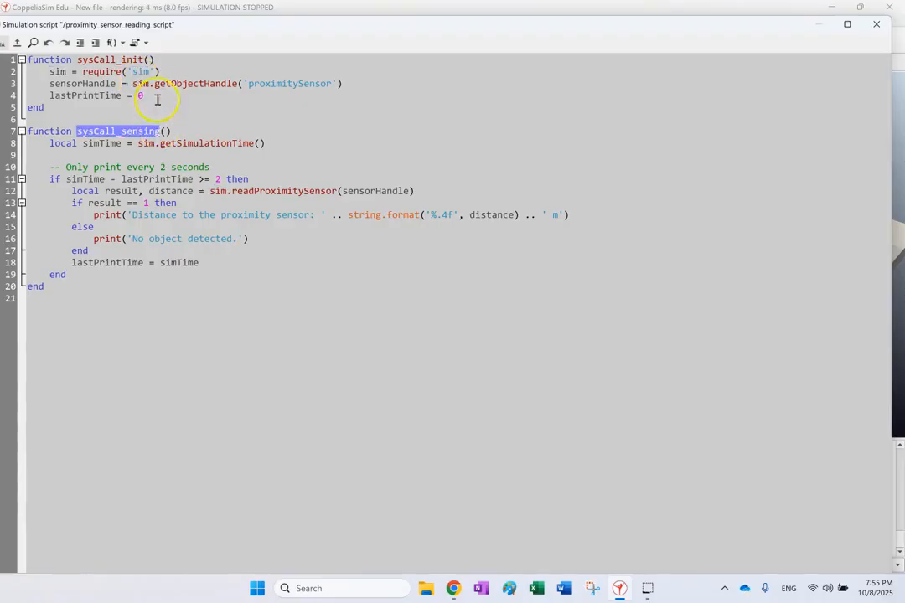
pyautogui.click(159, 61)
pyautogui.moveTo(164, 72); pyautogui.dragTo(47, 74)
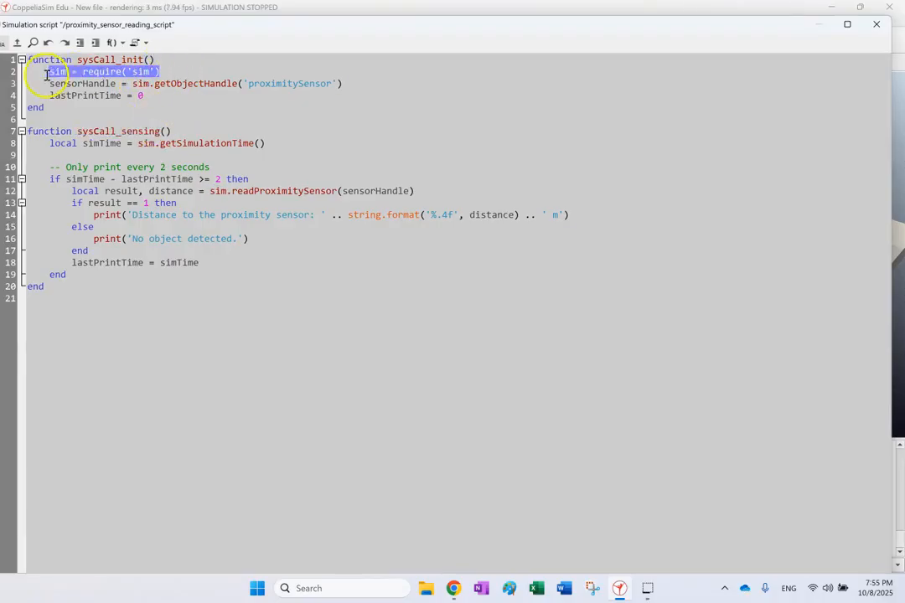
pyautogui.click(93, 85)
pyautogui.doubleClick(294, 84)
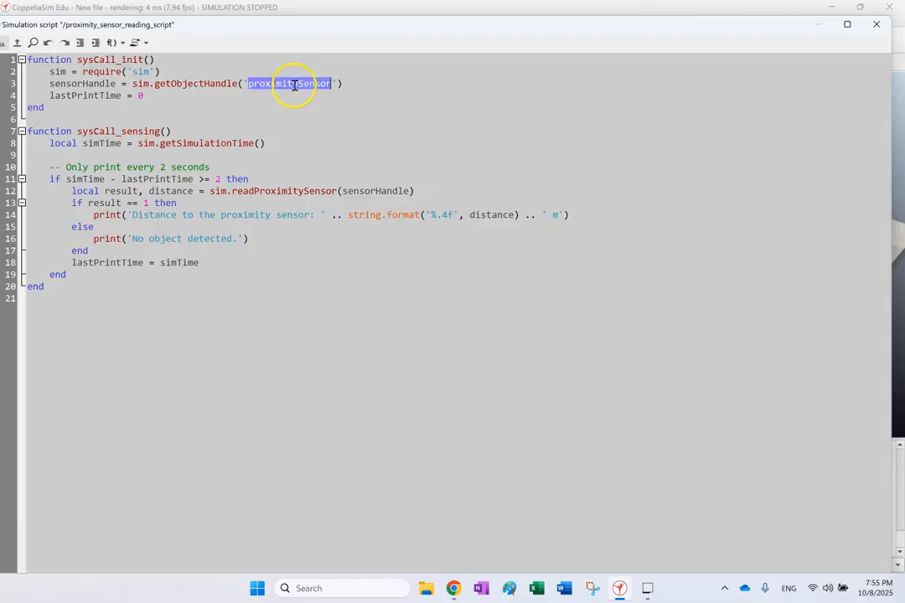
pyautogui.click(249, 83)
pyautogui.doubleClick(299, 86)
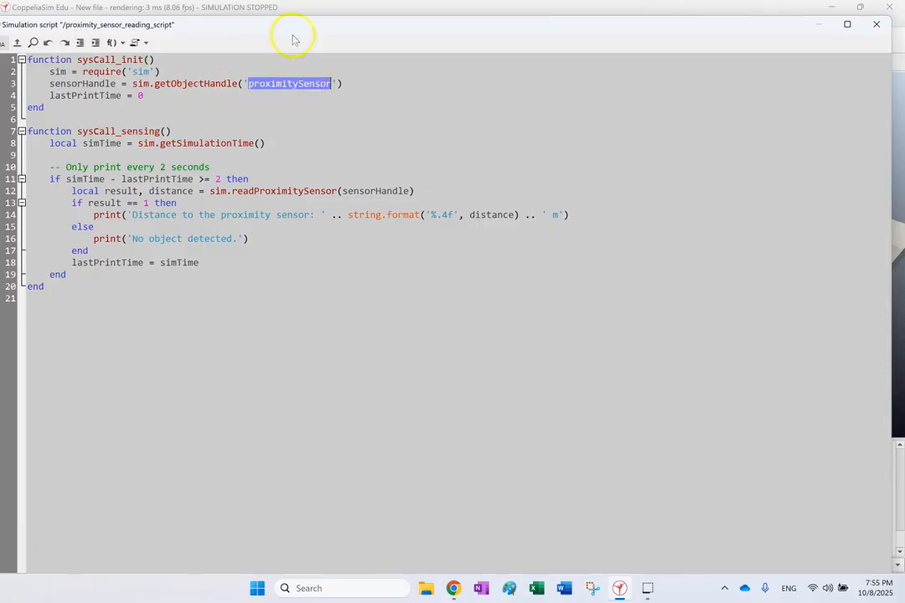
# - Reposition the script editor so the main window is partly uncovered, and examine the lastPrintTime initialization
pyautogui.doubleClick(251, 25)
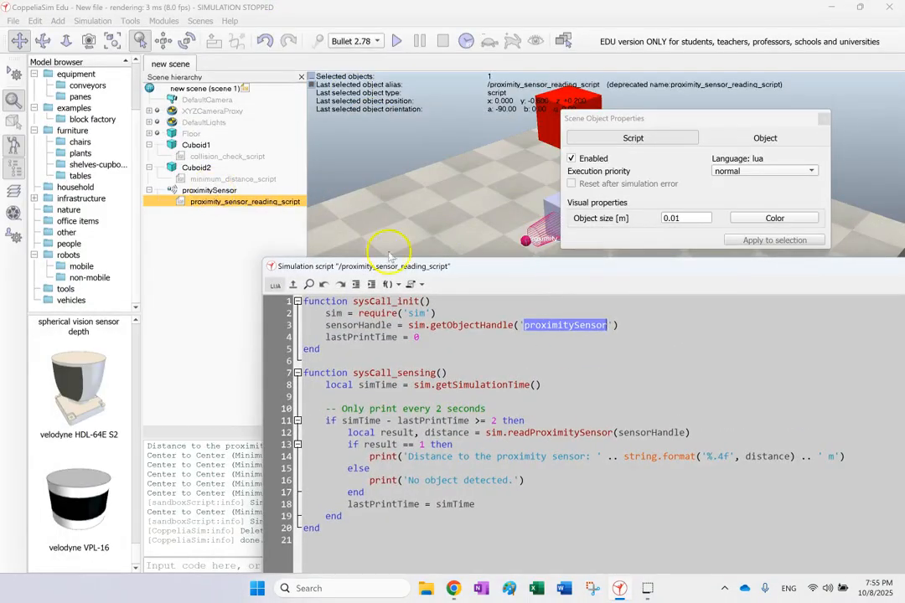
pyautogui.moveTo(424, 268); pyautogui.dragTo(295, 112)
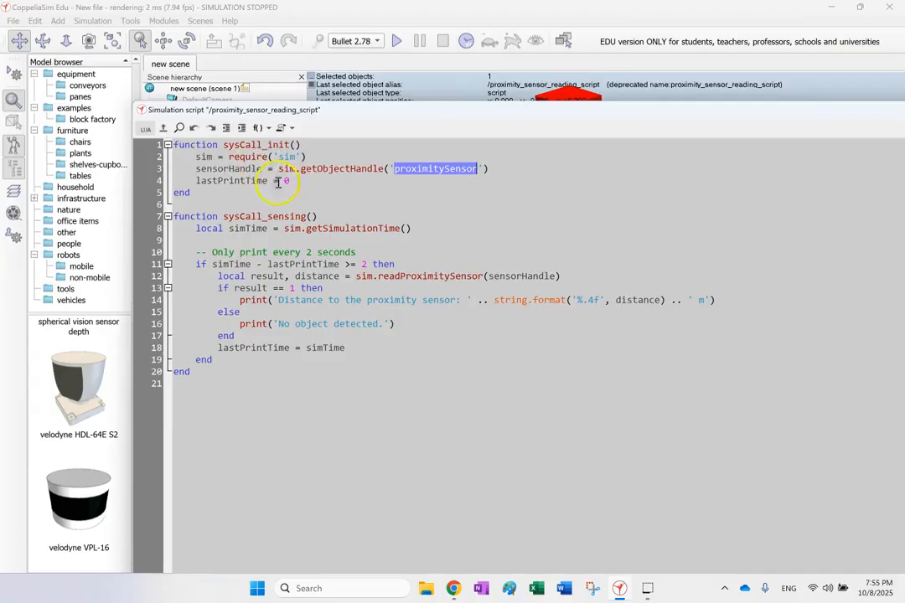
pyautogui.moveTo(291, 181); pyautogui.dragTo(197, 177)
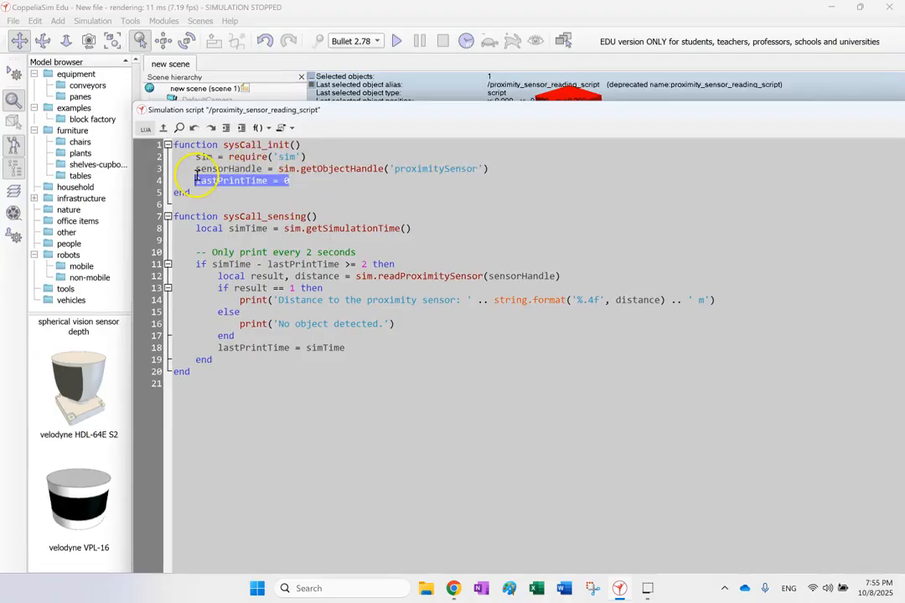
# - Examine how sysCall_sensing gets the simulation time and limits printing to every 2 seconds
pyautogui.moveTo(365, 255); pyautogui.dragTo(166, 248)
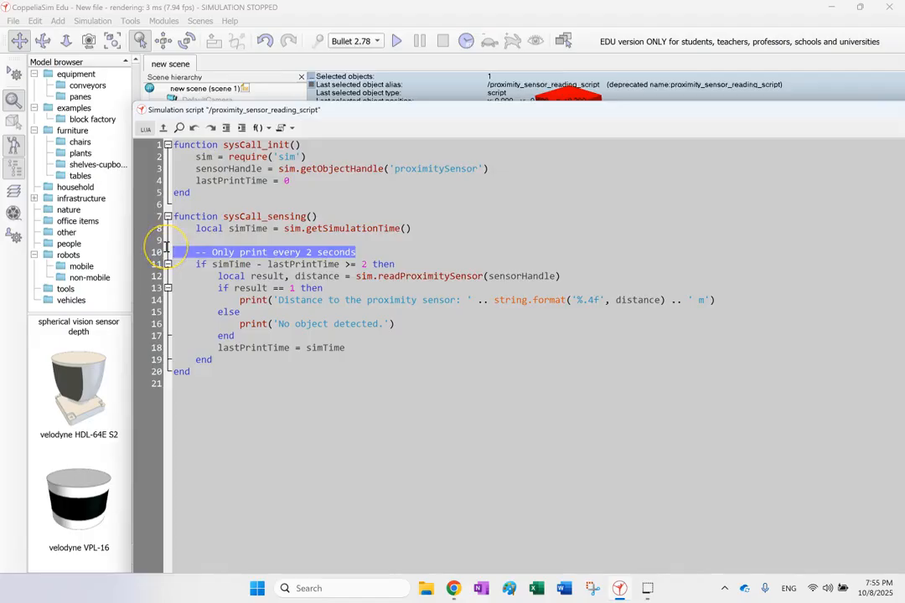
pyautogui.click(323, 215)
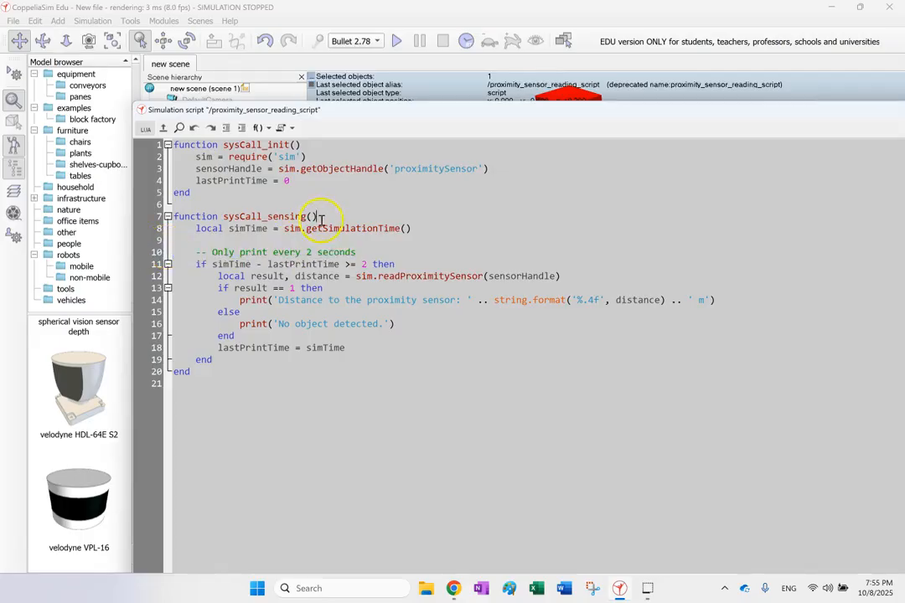
pyautogui.doubleClick(339, 229)
pyautogui.click(370, 236)
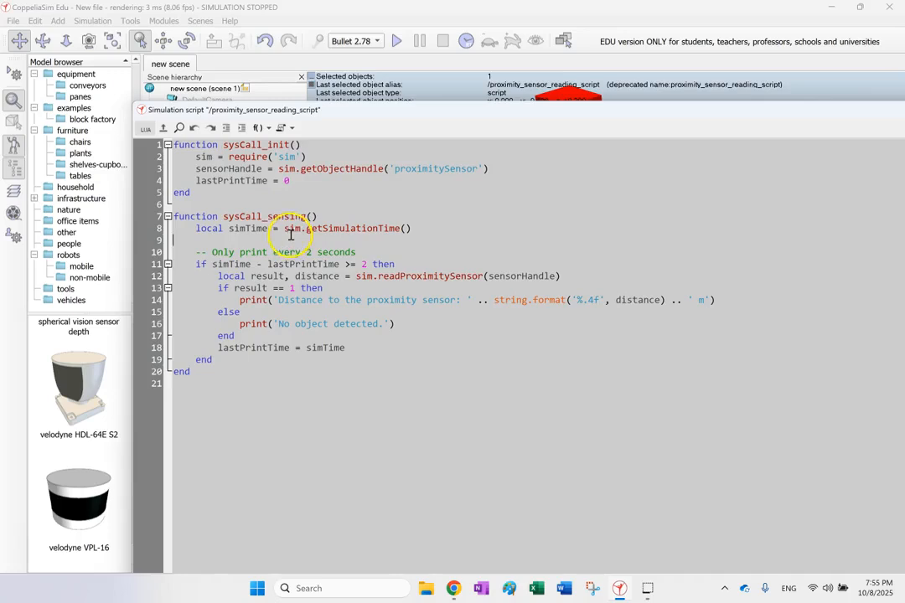
pyautogui.click(221, 264)
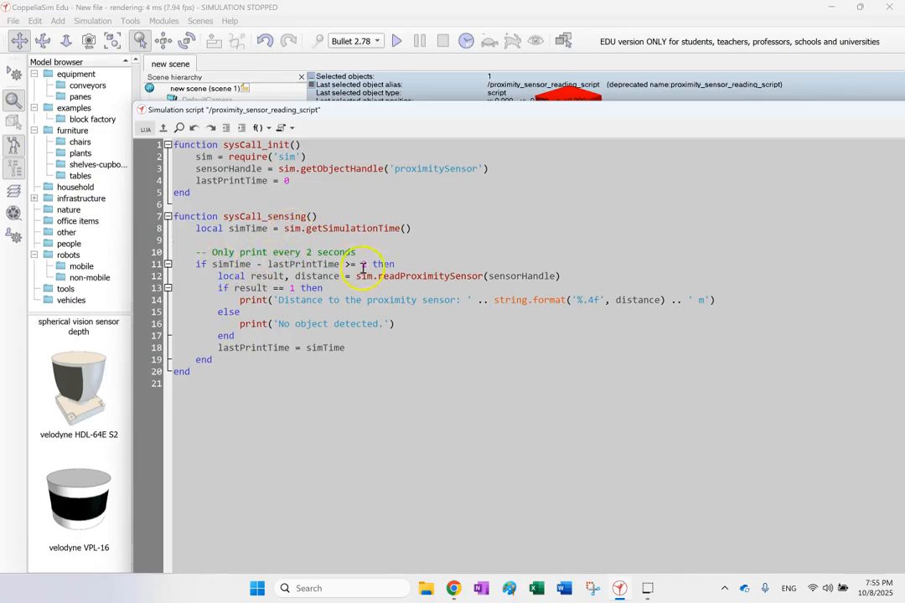
pyautogui.doubleClick(399, 265)
pyautogui.click(396, 278)
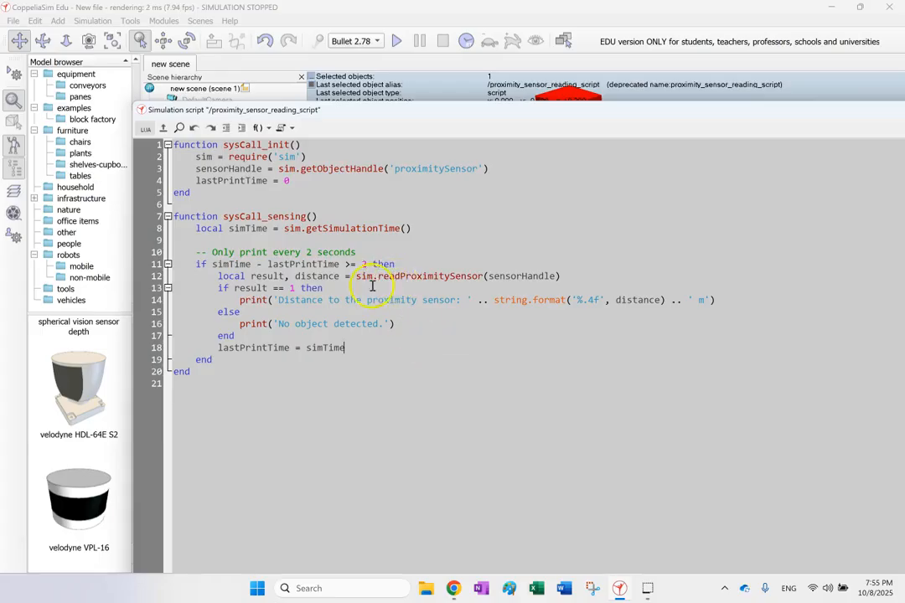
# - Examine the sim.readProximitySensor call, its sensorHandle argument, the local result and distance variables, and the result == 1 condition
pyautogui.moveTo(376, 276); pyautogui.dragTo(482, 276)
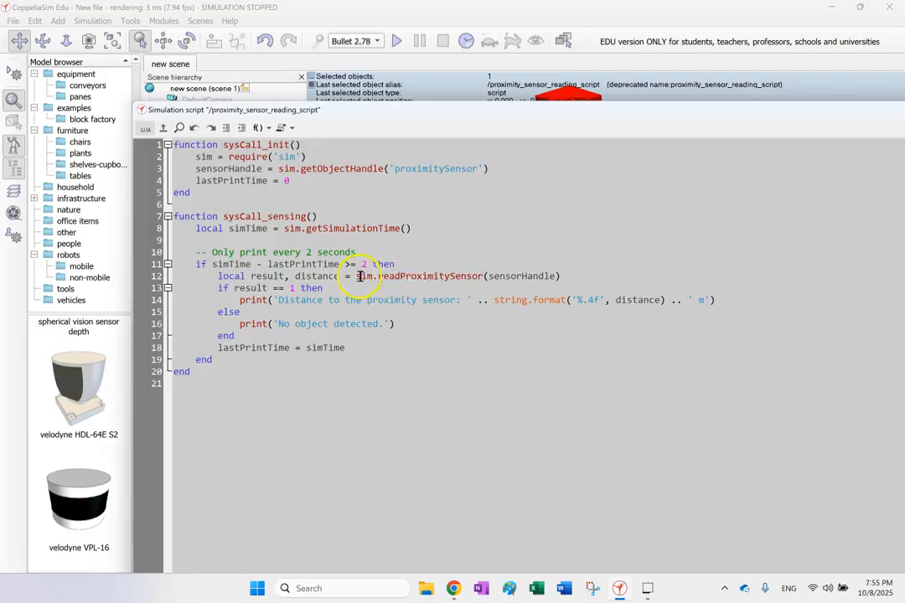
pyautogui.doubleClick(513, 276)
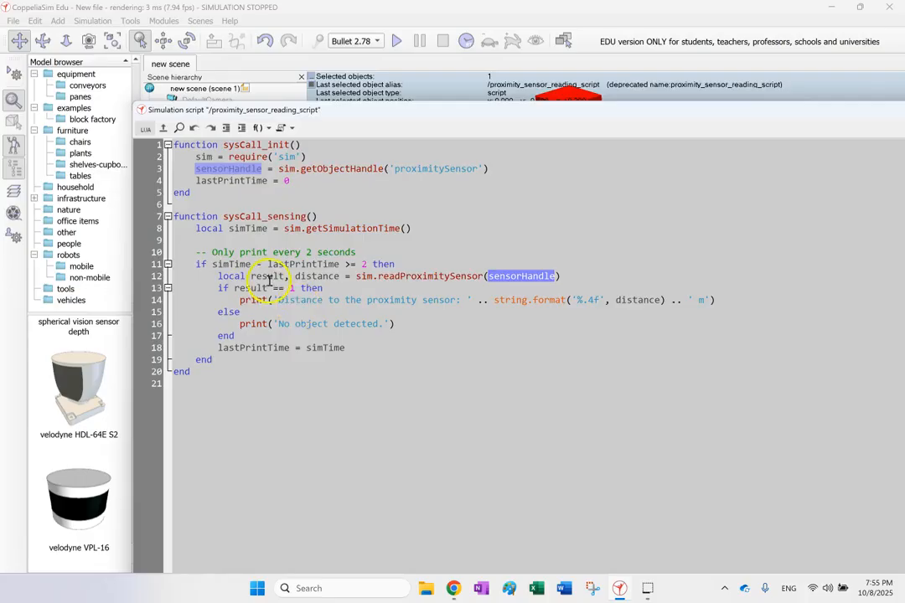
pyautogui.click(225, 276)
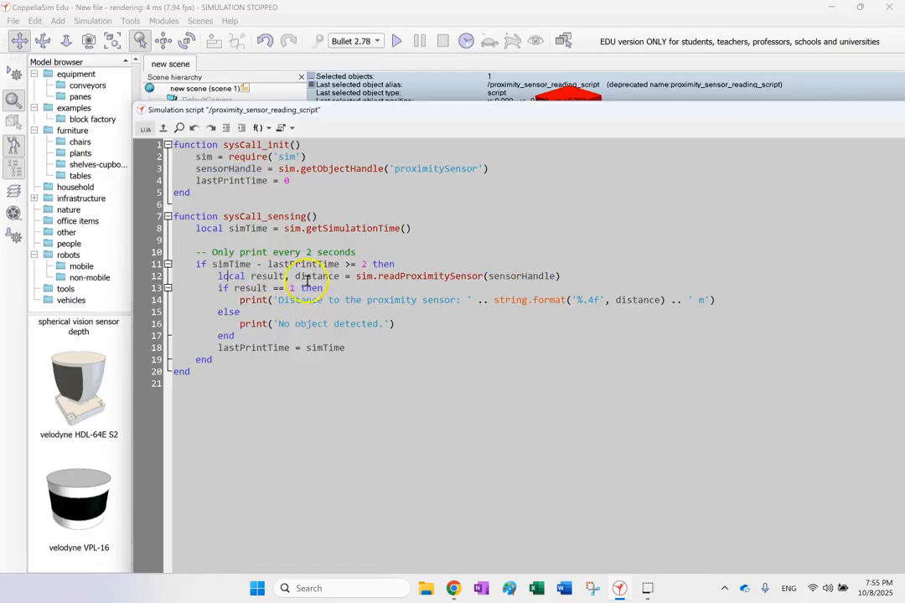
pyautogui.doubleClick(251, 288)
pyautogui.doubleClick(317, 276)
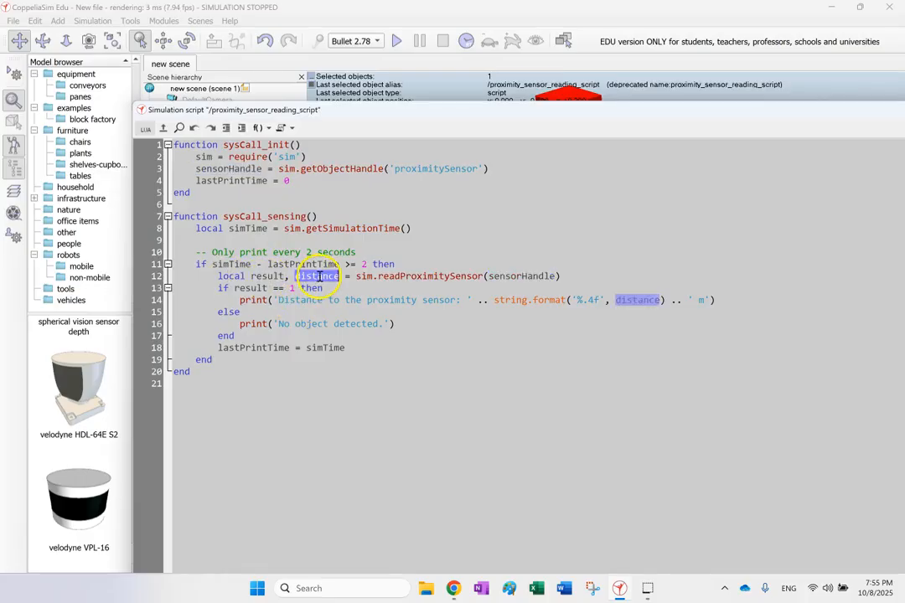
pyautogui.doubleClick(235, 277)
pyautogui.click(276, 276)
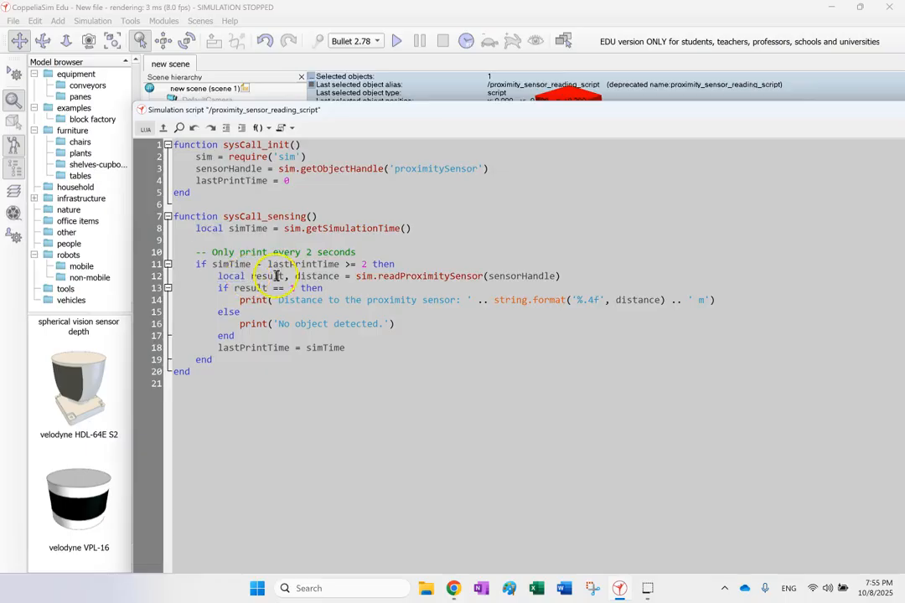
pyautogui.click(276, 285)
pyautogui.moveTo(276, 288); pyautogui.dragTo(279, 290)
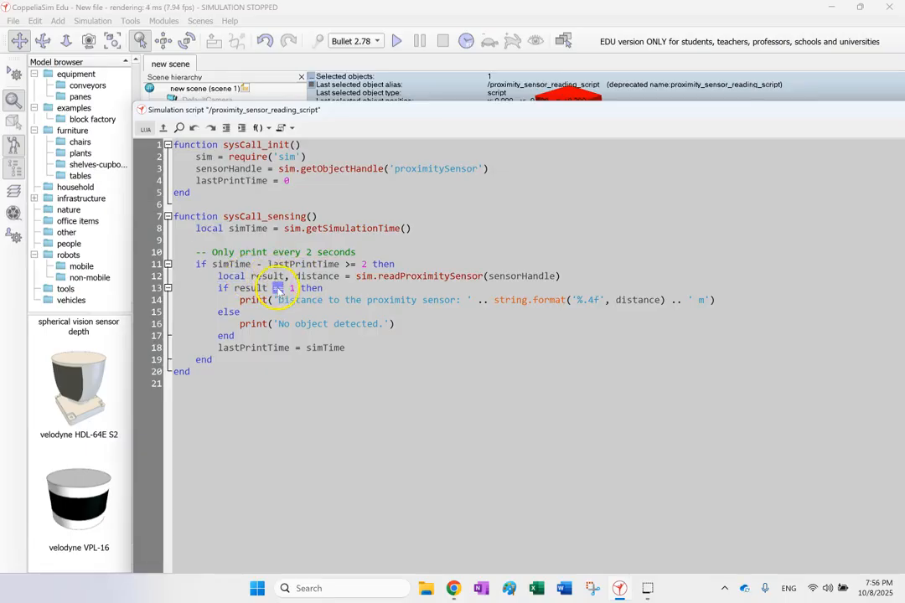
# - Examine the distance print statement with its '%.4f' format, the 'No object detected.' branch and the lastPrintTime update
pyautogui.click(373, 298)
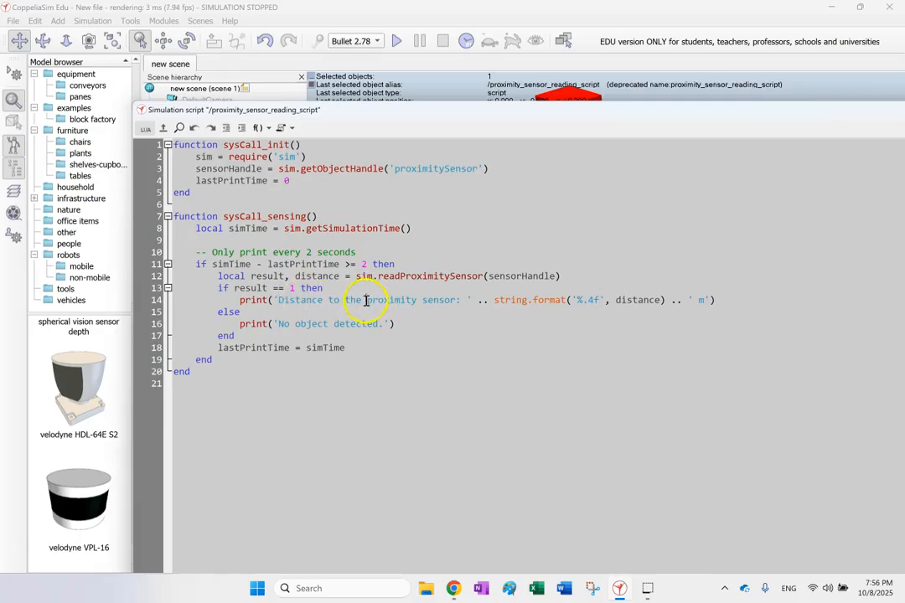
pyautogui.doubleClick(435, 300)
pyautogui.click(525, 301)
pyautogui.doubleClick(635, 300)
pyautogui.click(633, 300)
pyautogui.moveTo(582, 300); pyautogui.dragTo(601, 303)
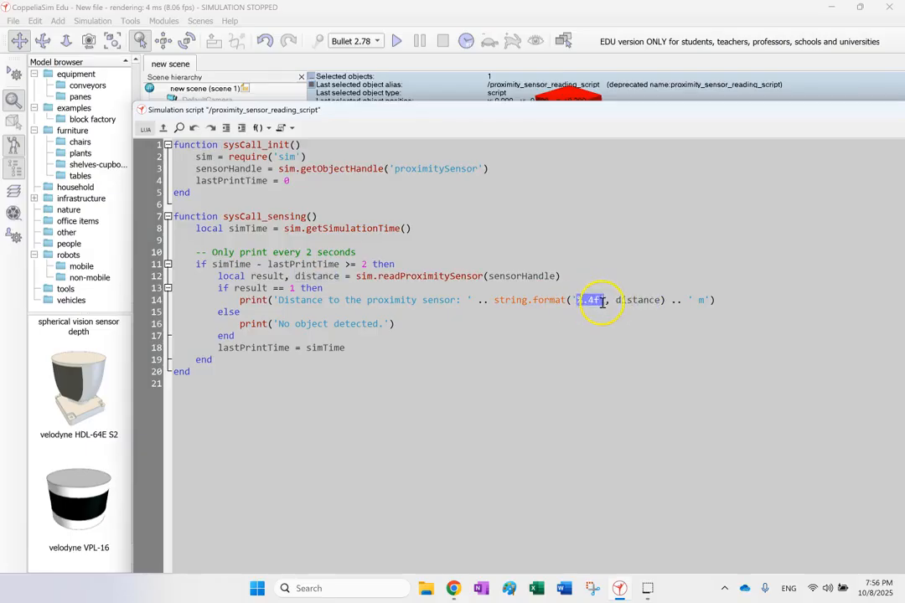
pyautogui.click(588, 302)
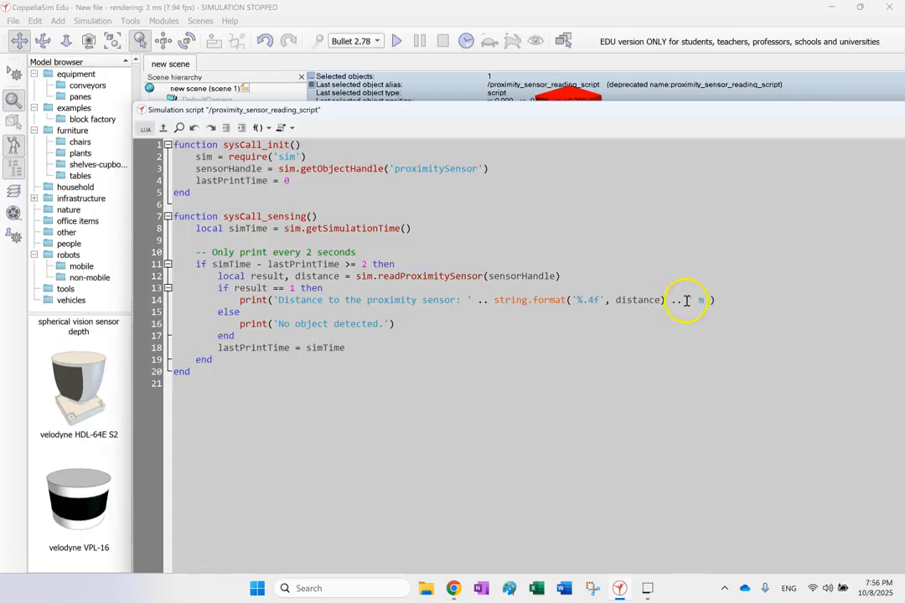
pyautogui.click(324, 323)
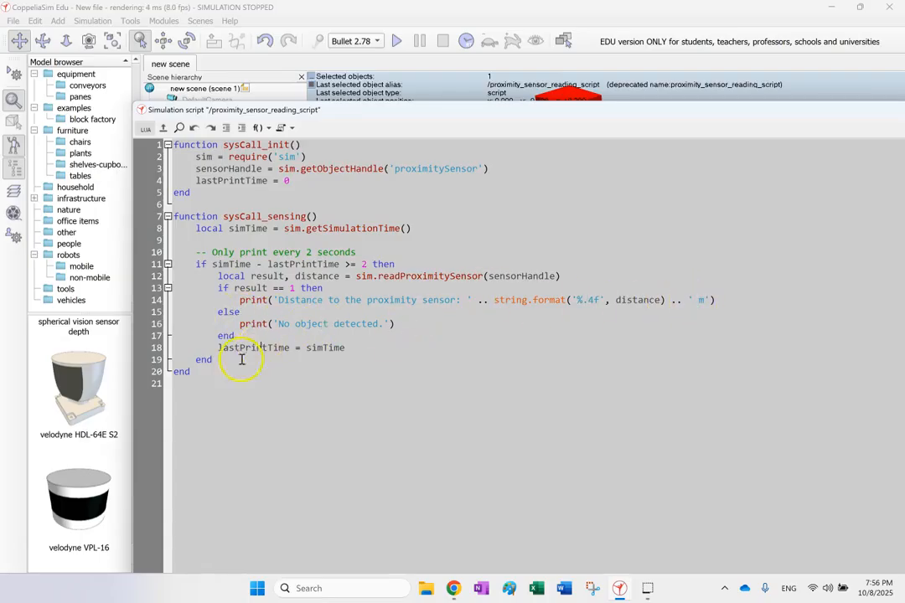
pyautogui.click(262, 347)
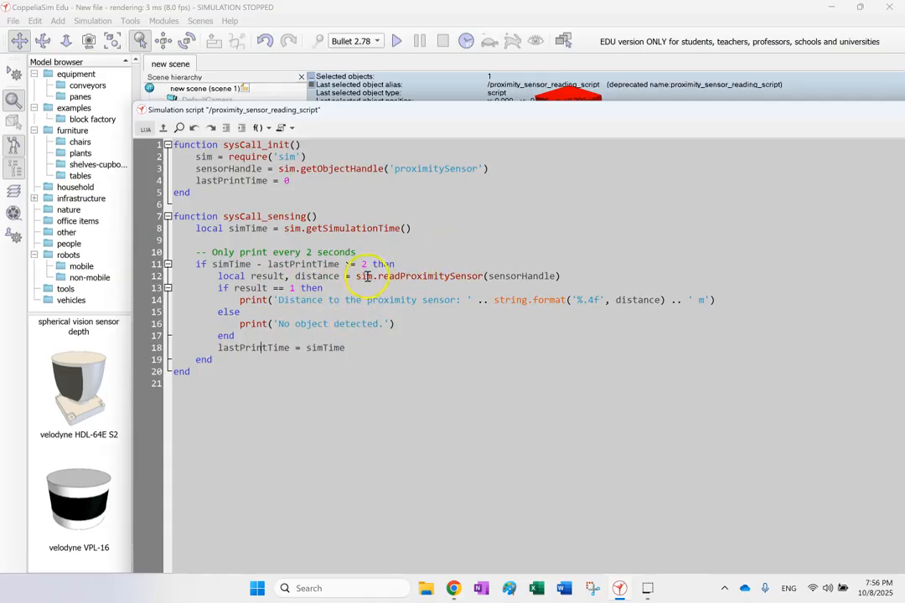
# - Recheck the sim.readProximitySensor function, the sensorHandle assignment in sysCall_init and the result variable in the condition
pyautogui.moveTo(355, 275); pyautogui.dragTo(483, 276)
pyautogui.moveTo(488, 168); pyautogui.dragTo(195, 169)
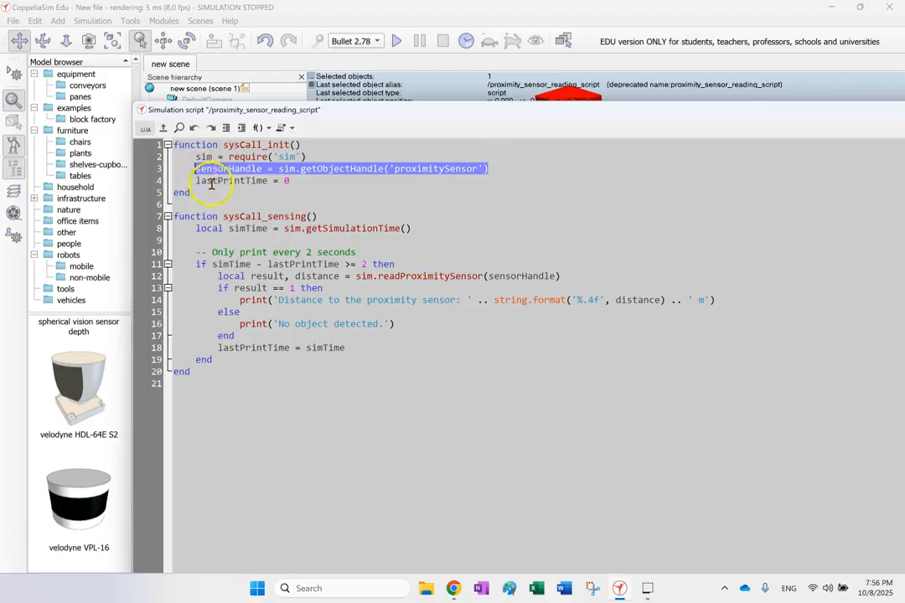
pyautogui.doubleClick(250, 288)
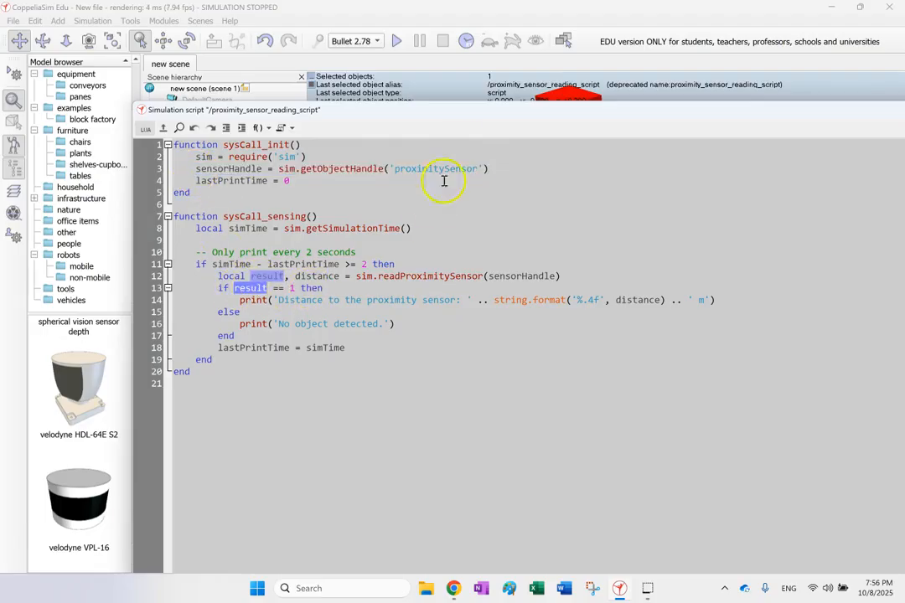
# - Close the proximity_sensor_reading_script editor and its object properties, and run the simulation briefly before pausing it
pyautogui.moveTo(530, 114); pyautogui.dragTo(250, 156)
pyautogui.click(609, 151)
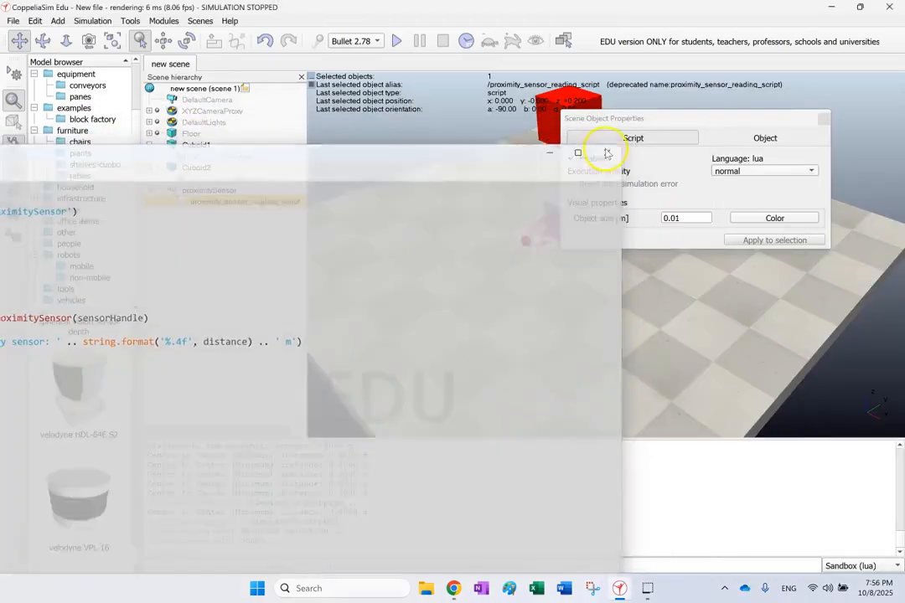
pyautogui.click(824, 121)
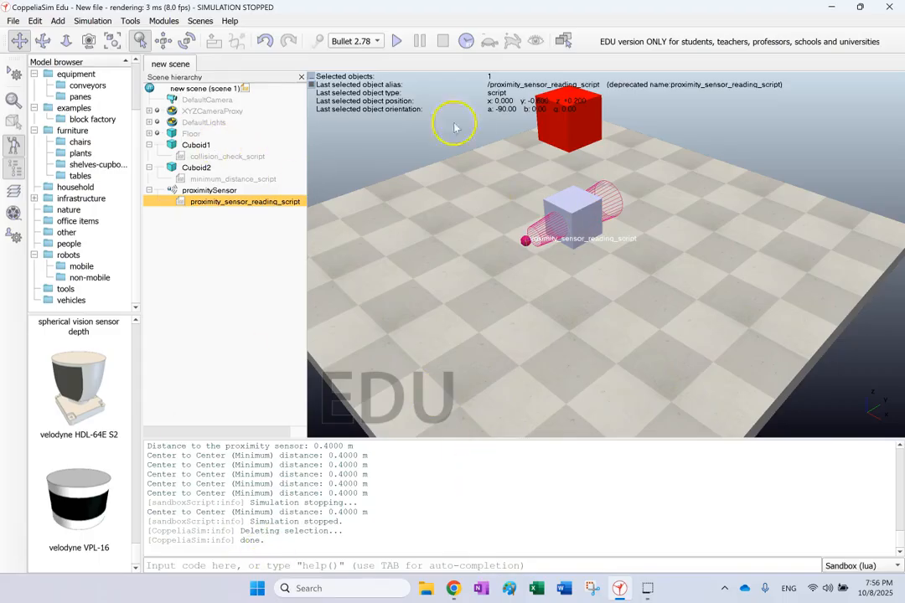
pyautogui.click(397, 41)
pyautogui.click(418, 43)
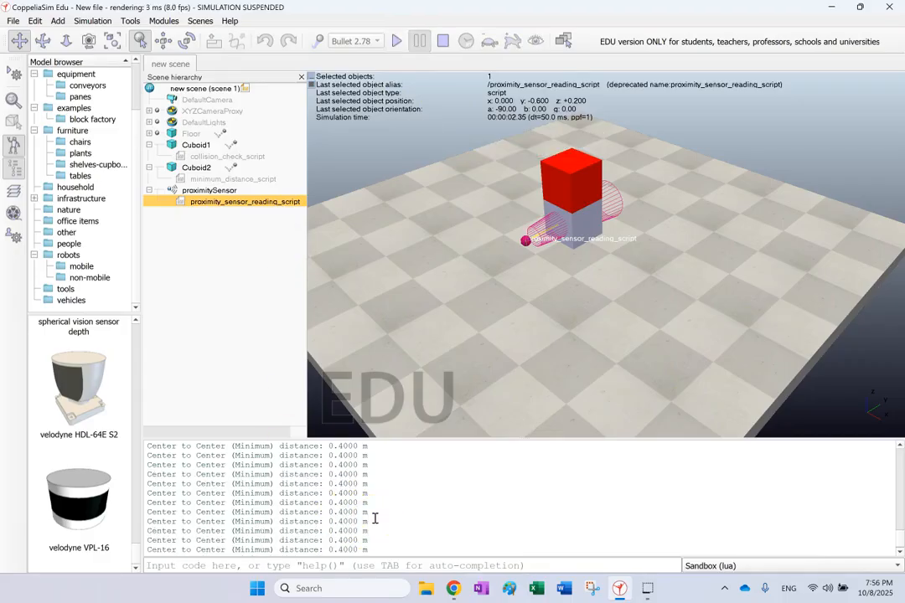
# - Examine the collision check initialization and collision start messages for Cuboid1 and Cuboid2 in the console output
pyautogui.scroll(8, 376, 518)
pyautogui.scroll(-1, 376, 516)
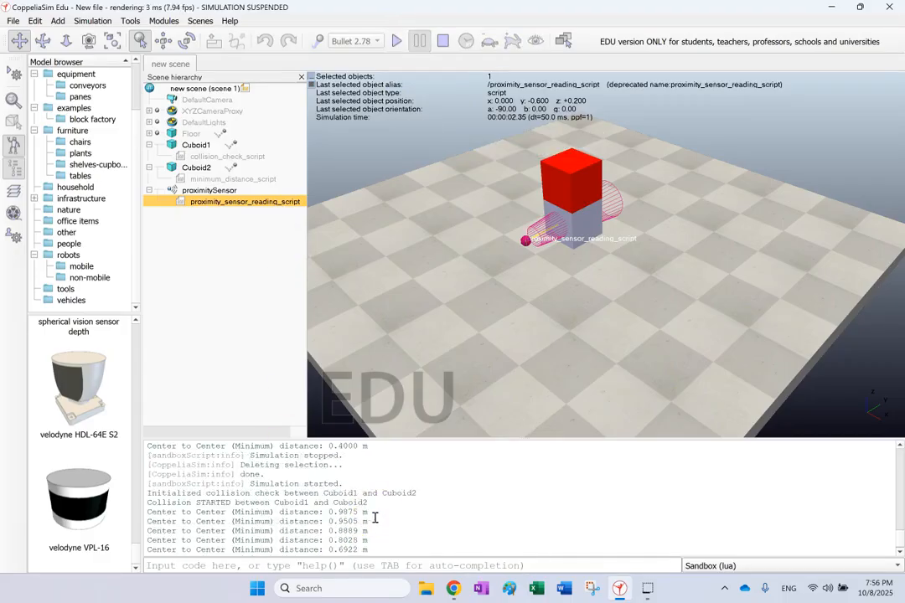
pyautogui.moveTo(423, 490); pyautogui.dragTo(141, 493)
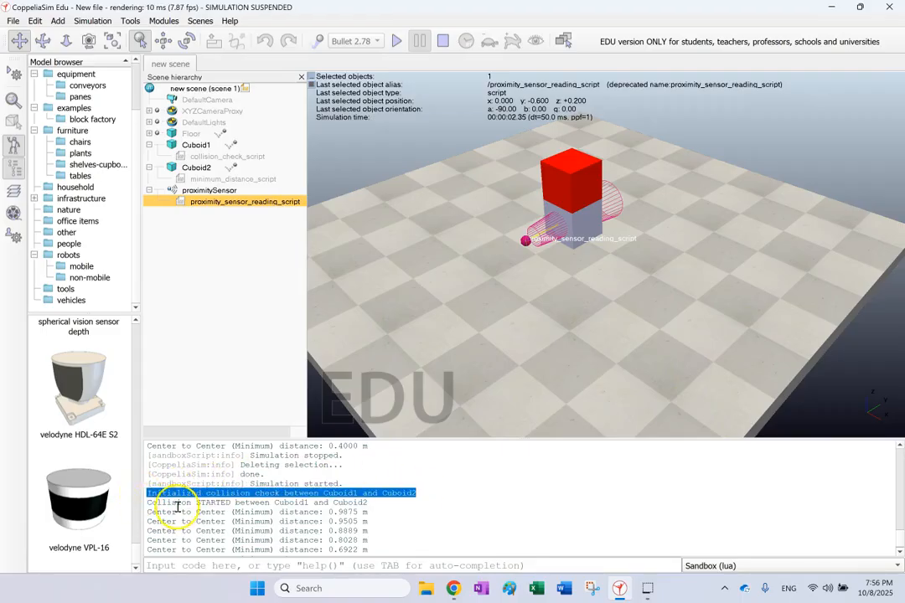
pyautogui.click(242, 509)
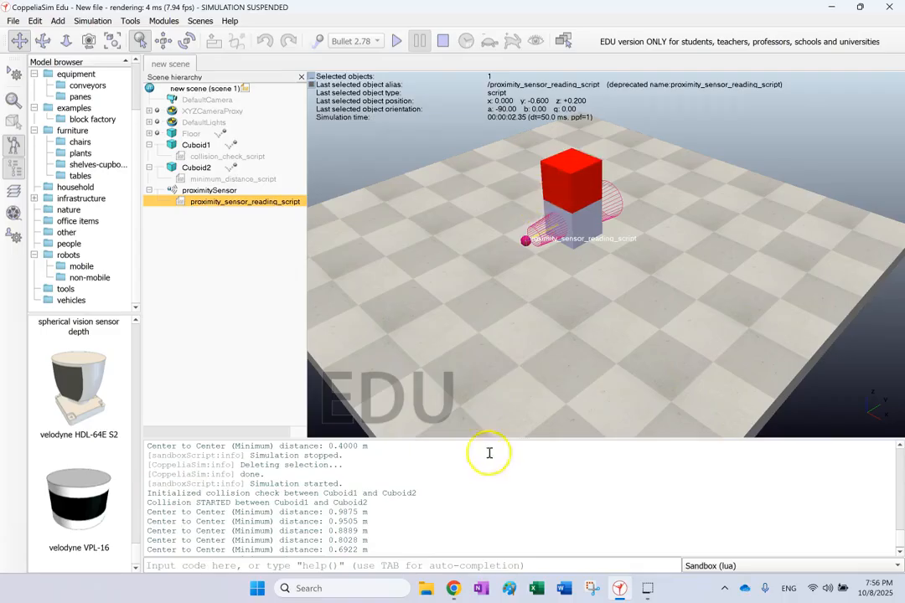
pyautogui.moveTo(369, 502); pyautogui.dragTo(134, 500)
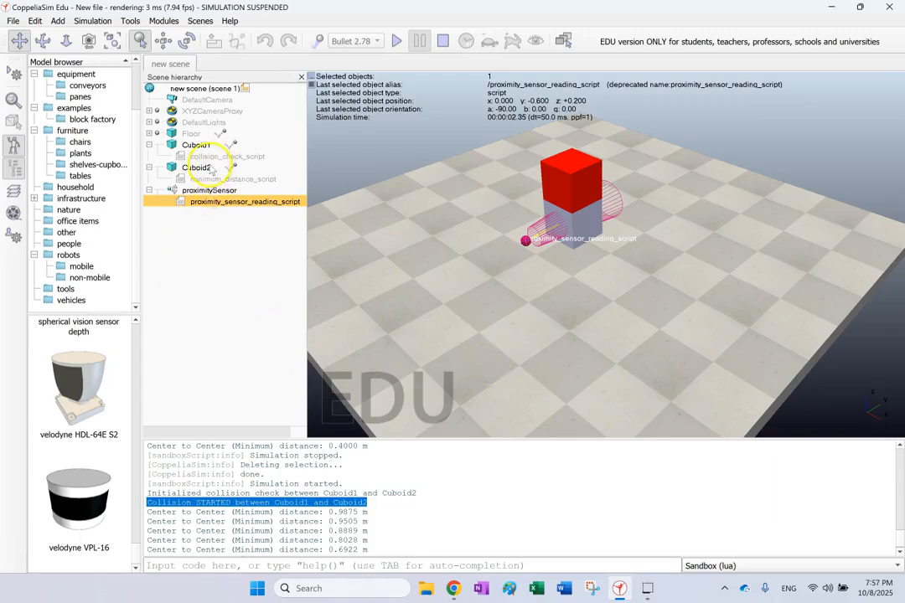
# - Open Cuboid1's collision_check_script and examine how sysCall_init loads the sim module and gets the Cuboid1 and Cuboid2 handles
pyautogui.click(209, 157)
pyautogui.click(166, 144)
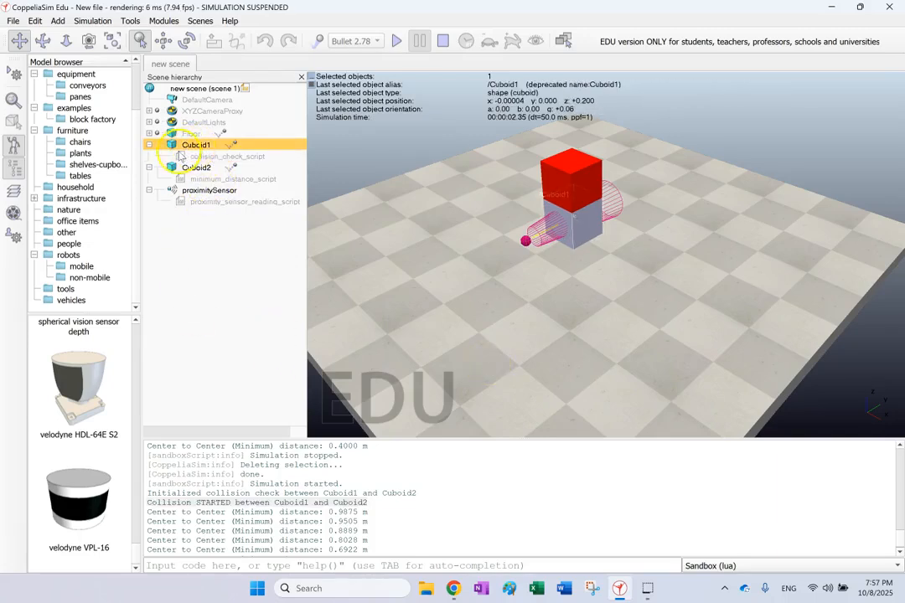
pyautogui.doubleClick(180, 156)
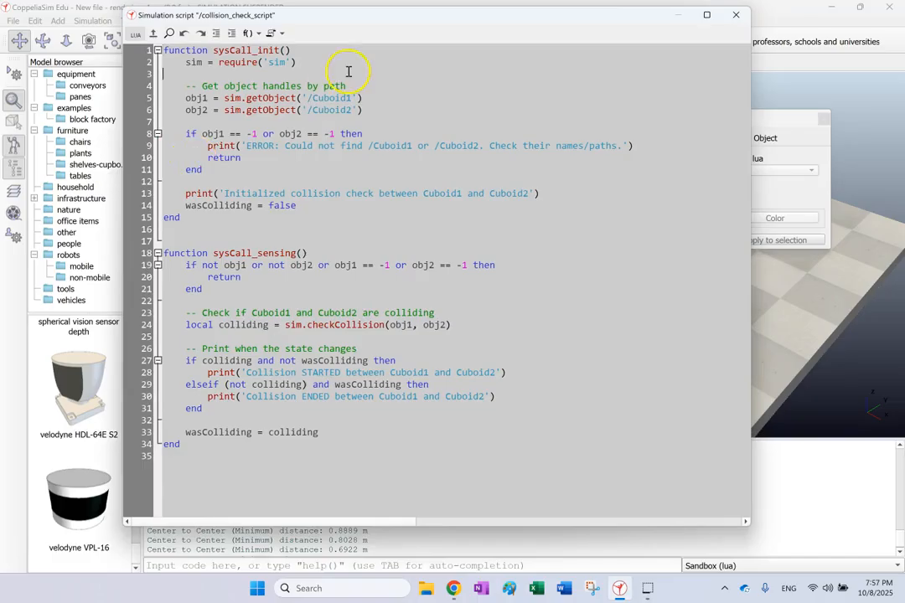
pyautogui.moveTo(320, 63); pyautogui.dragTo(166, 67)
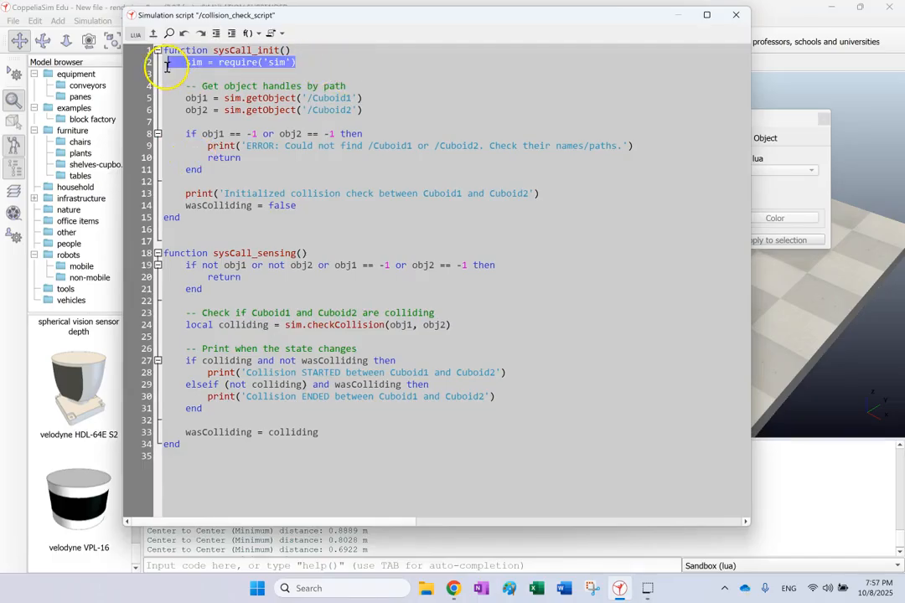
pyautogui.click(311, 94)
pyautogui.doubleClick(327, 98)
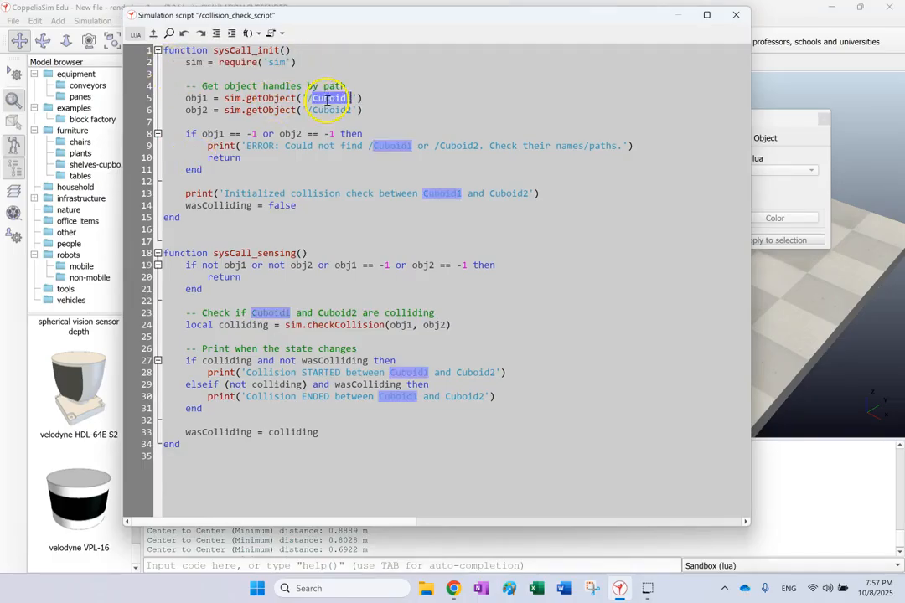
pyautogui.doubleClick(332, 110)
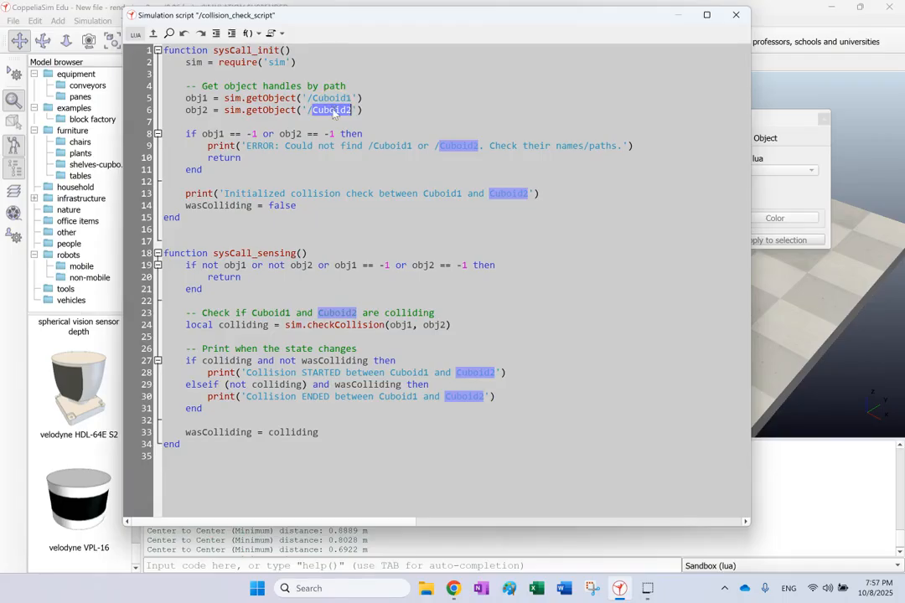
# - Examine the if block in sysCall_init that prints an error and returns when obj1 or obj2 equals -1
pyautogui.click(263, 134)
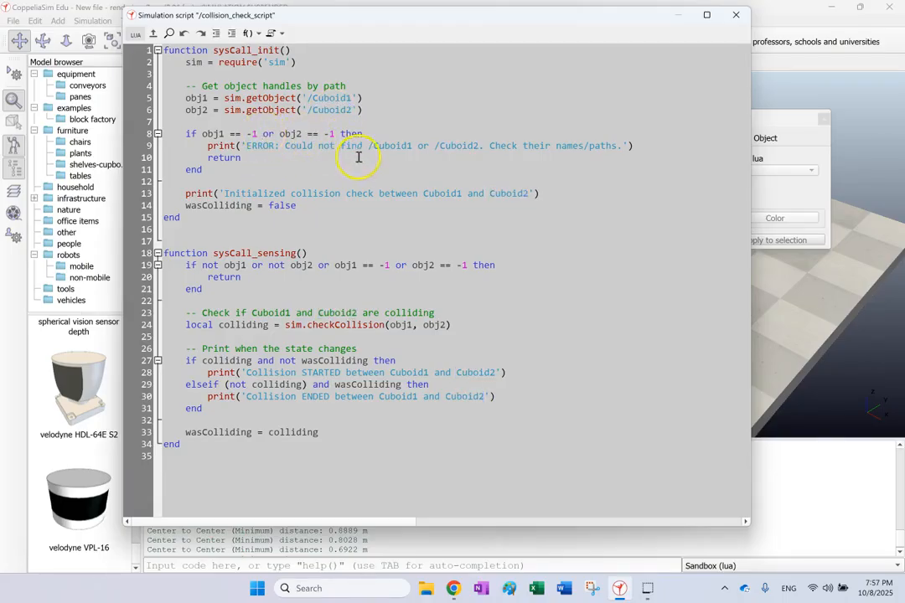
pyautogui.moveTo(239, 157); pyautogui.dragTo(149, 133)
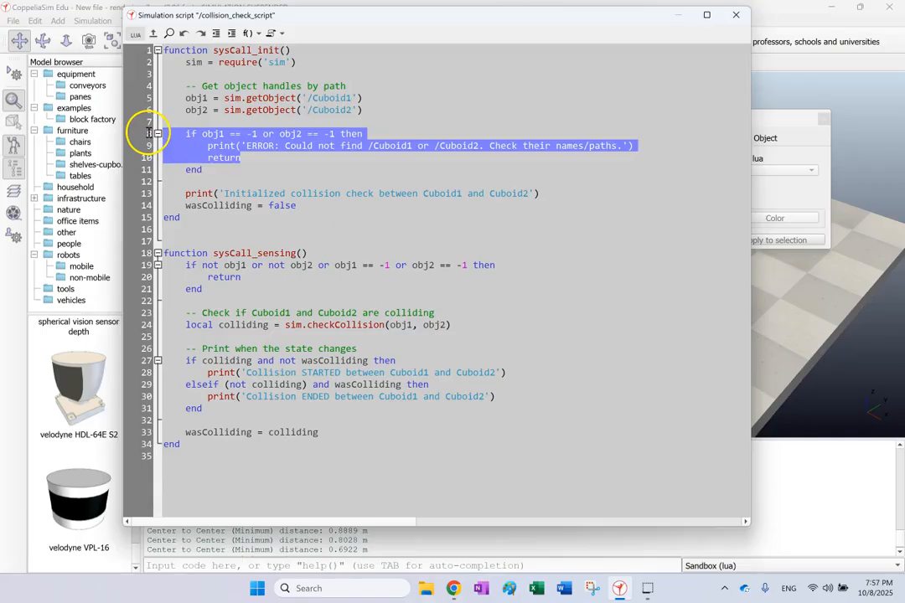
pyautogui.click(369, 148)
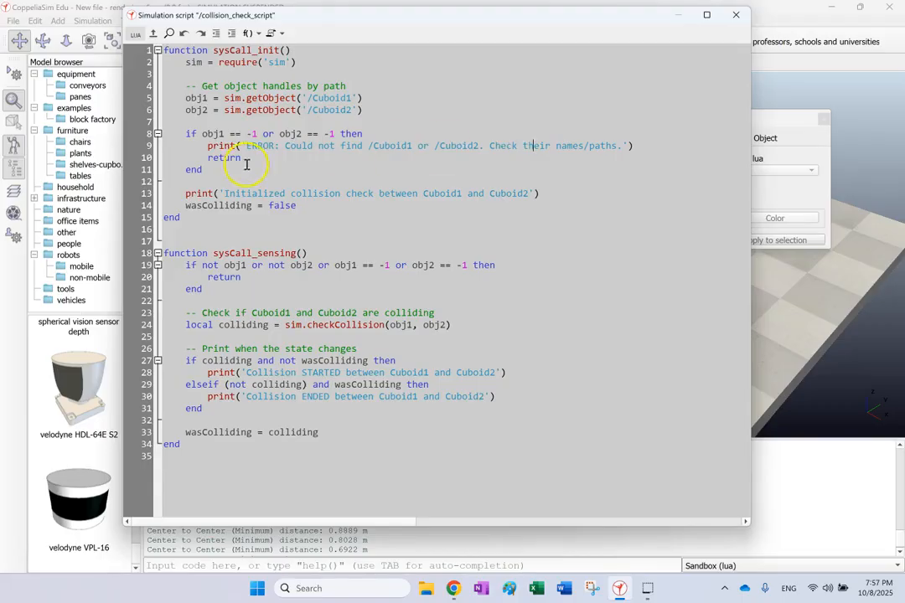
pyautogui.moveTo(222, 170); pyautogui.dragTo(143, 139)
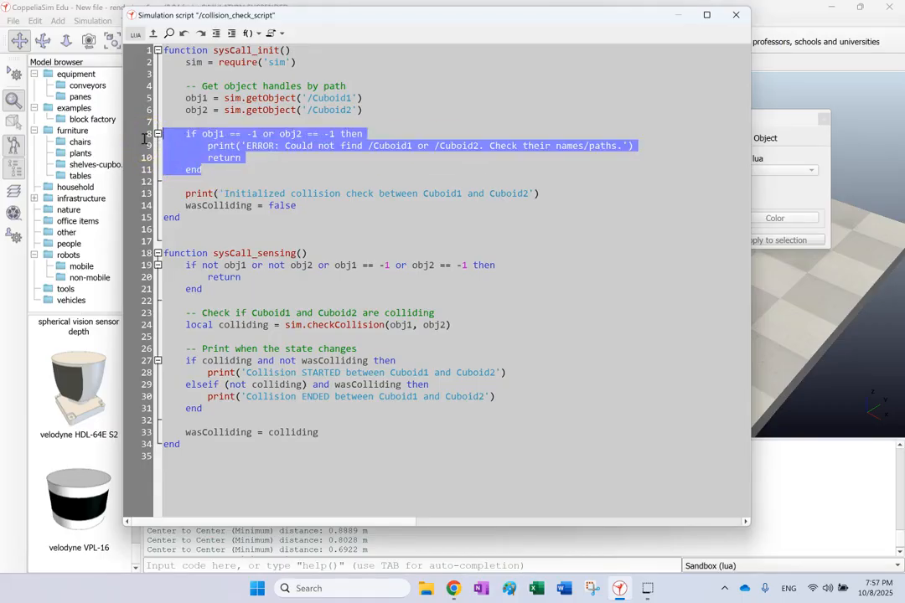
pyautogui.click(237, 166)
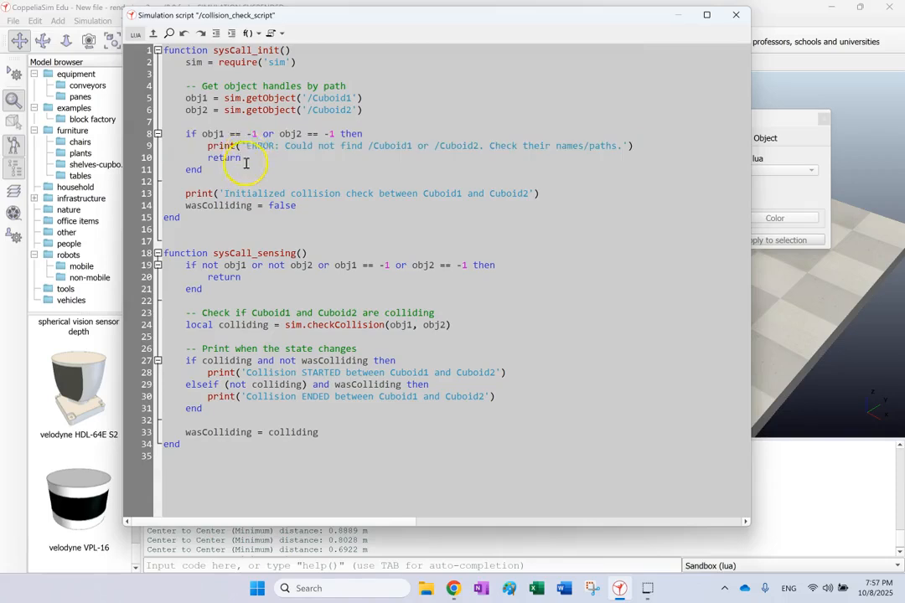
# - Examine the 'Initialized collision check' print statement and the wasColliding = false assignment in sysCall_init
pyautogui.doubleClick(507, 194)
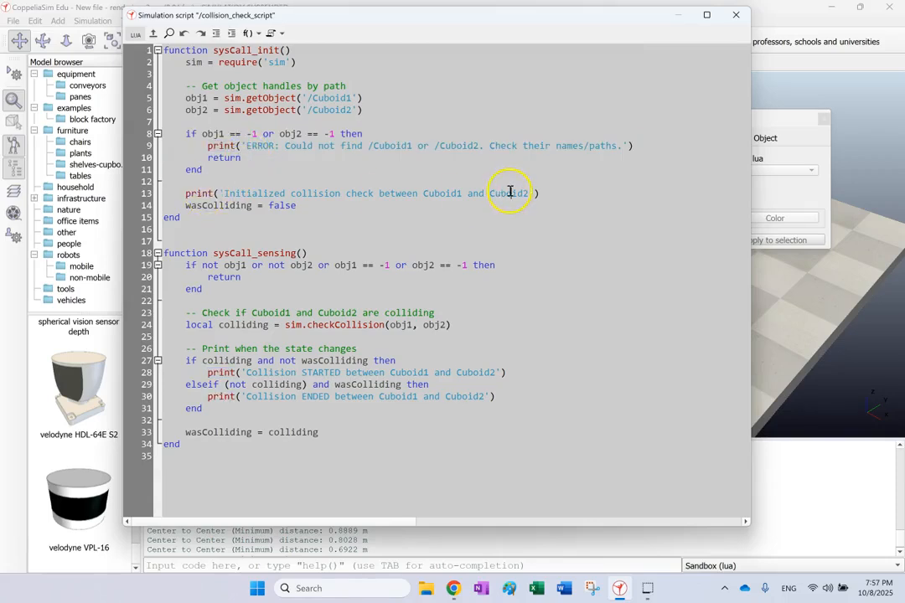
pyautogui.doubleClick(283, 205)
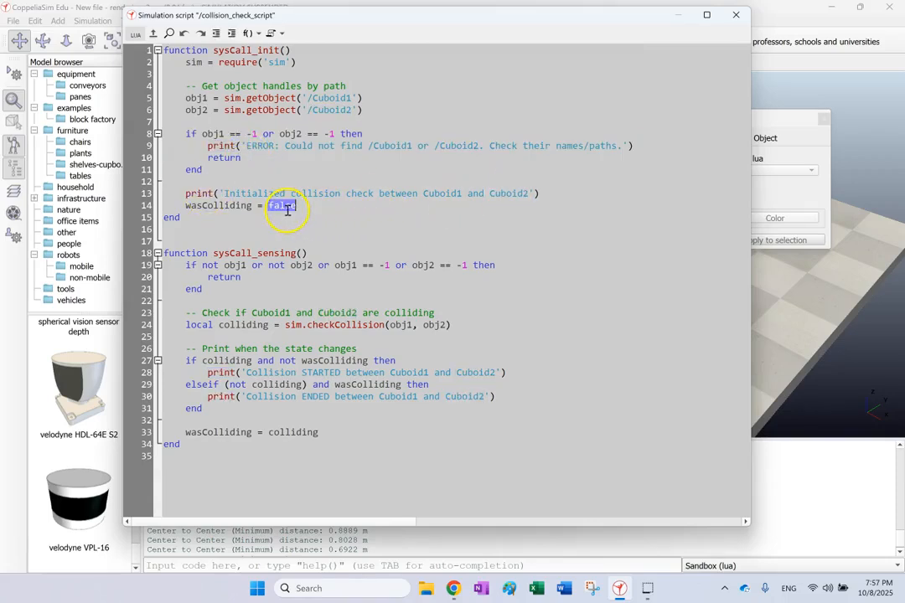
pyautogui.doubleClick(219, 206)
pyautogui.doubleClick(275, 206)
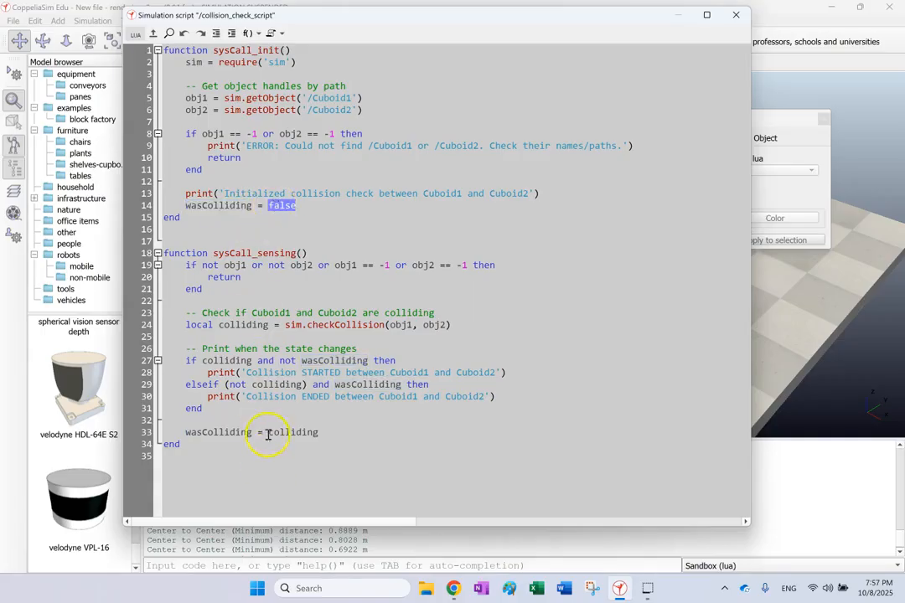
pyautogui.doubleClick(228, 206)
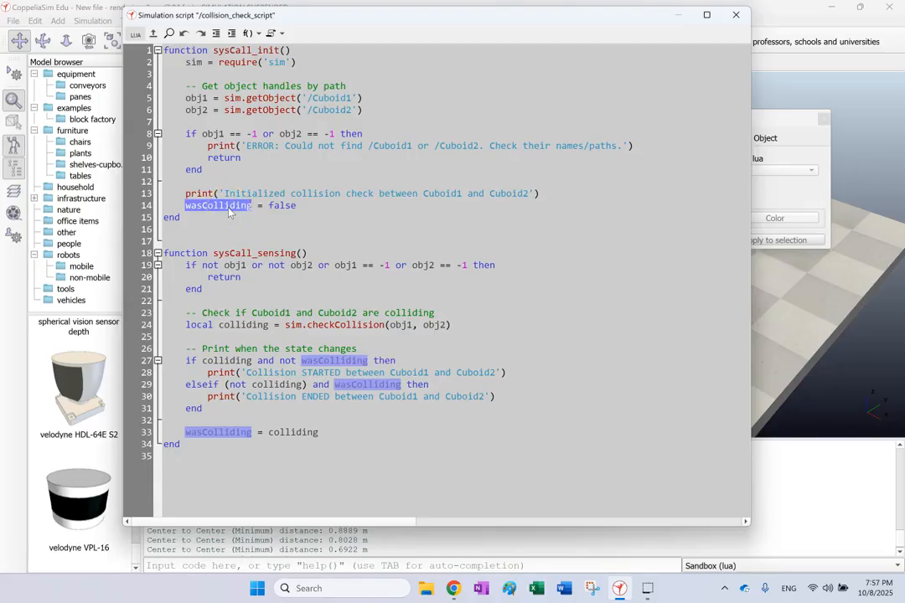
# - Examine the condition in sysCall_sensing that returns early when obj1 or obj2 is missing or equals -1
pyautogui.doubleClick(285, 253)
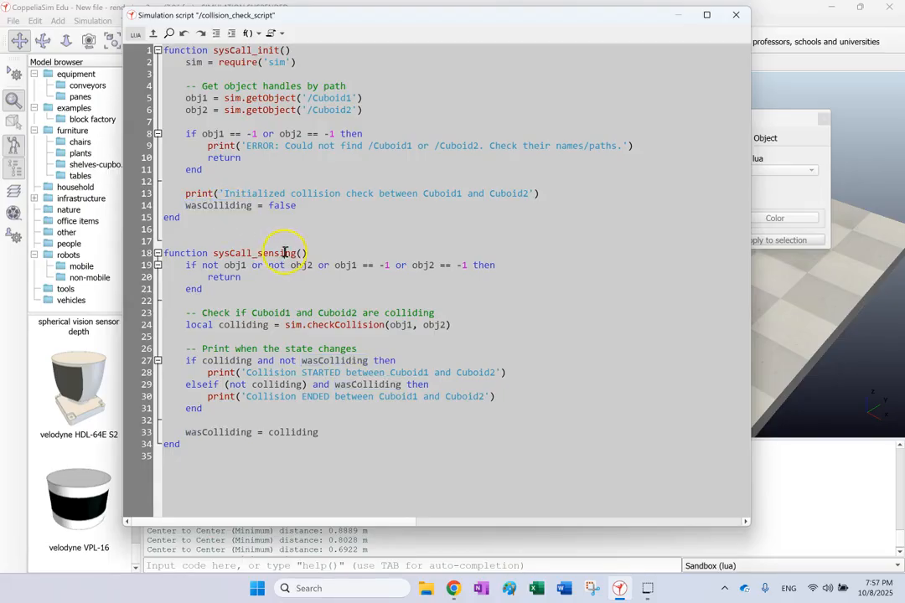
pyautogui.click(243, 288)
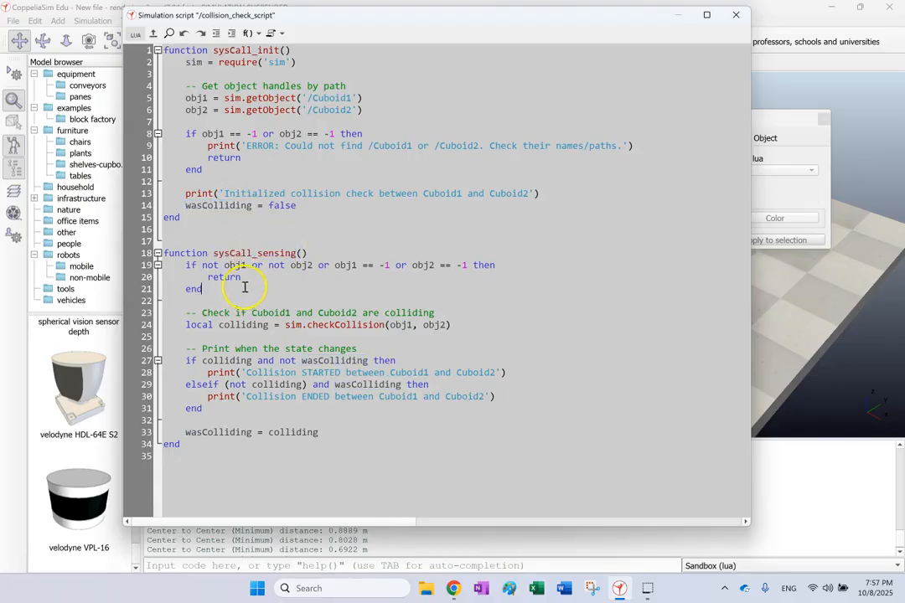
pyautogui.click(229, 265)
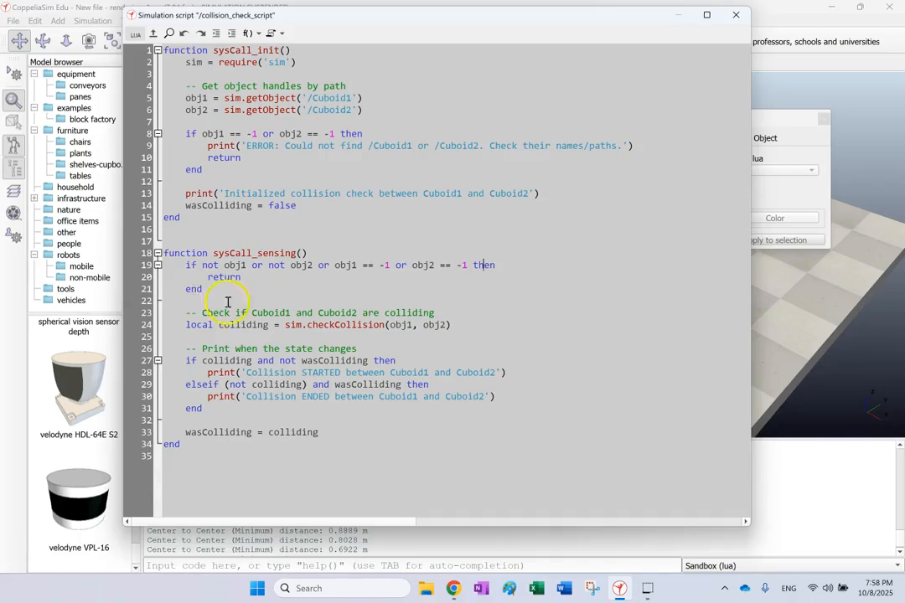
# - Examine the sim.checkCollision call, its obj1 and obj2 arguments and the local colliding variable
pyautogui.moveTo(285, 324); pyautogui.dragTo(390, 325)
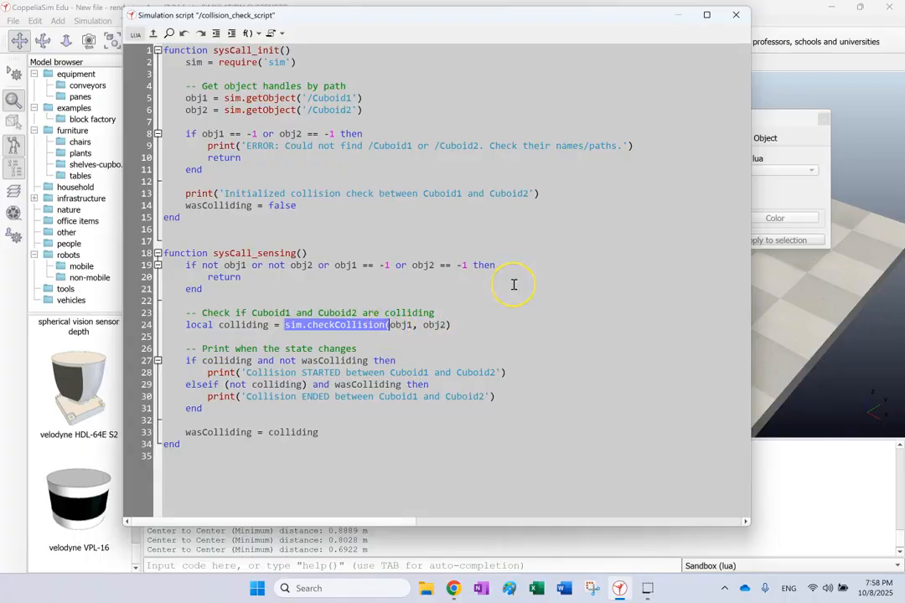
pyautogui.doubleClick(401, 325)
pyautogui.doubleClick(433, 325)
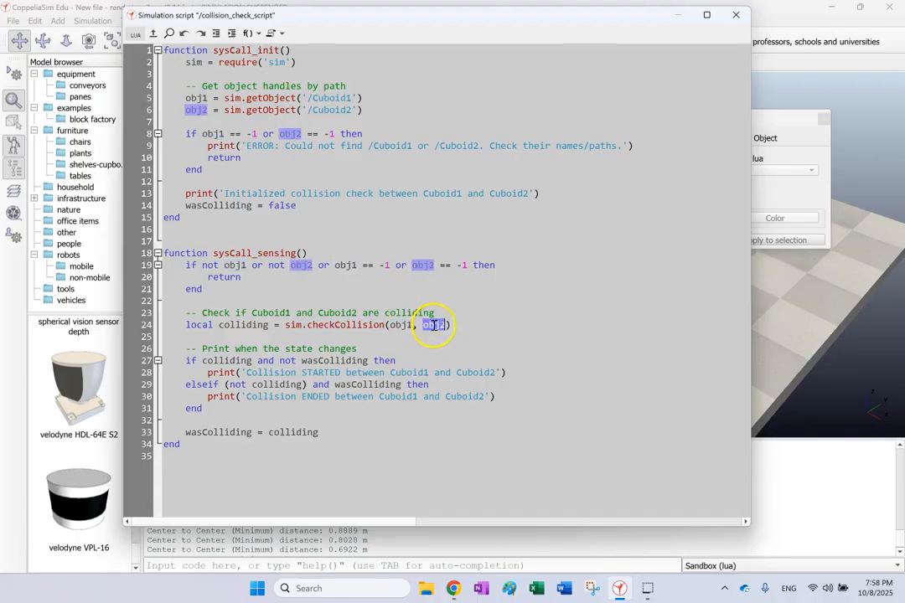
pyautogui.doubleClick(246, 325)
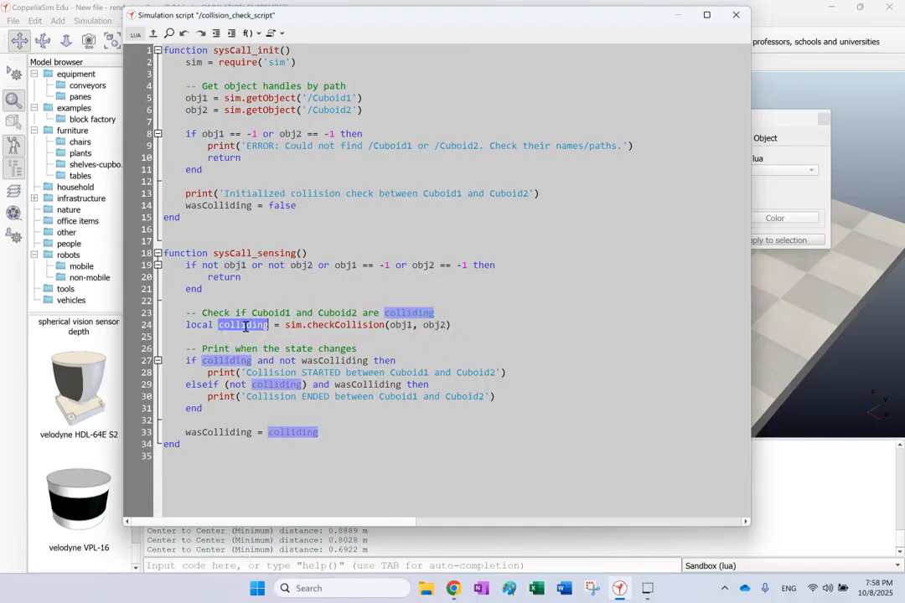
# - Examine the 'colliding and not wasColliding' condition and its 'Collision STARTED' print statement
pyautogui.click(244, 360)
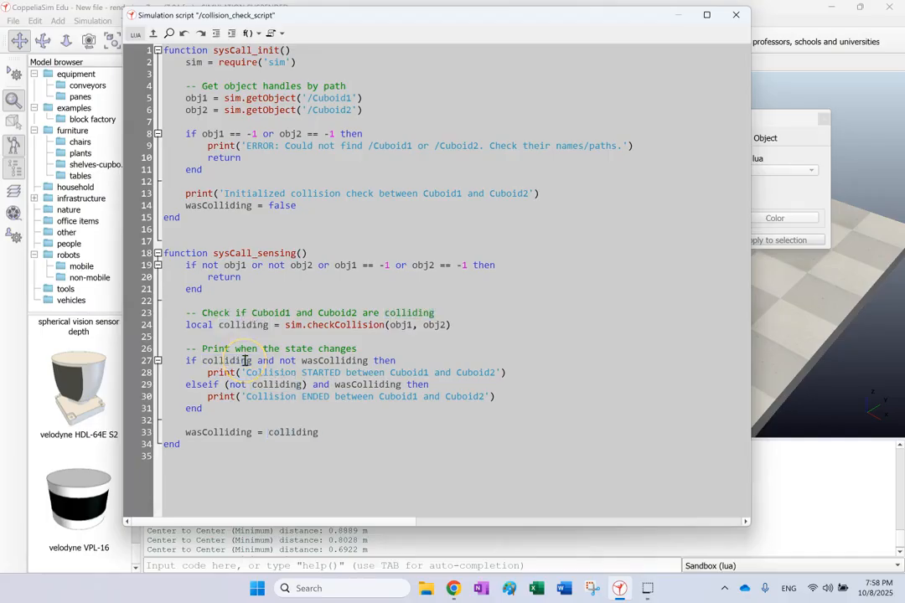
pyautogui.doubleClick(346, 361)
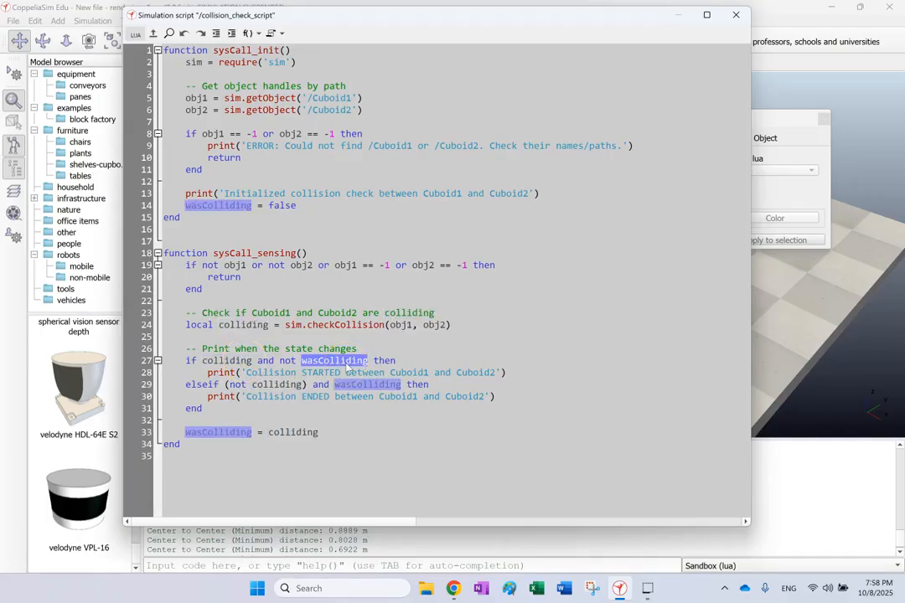
pyautogui.click(345, 360)
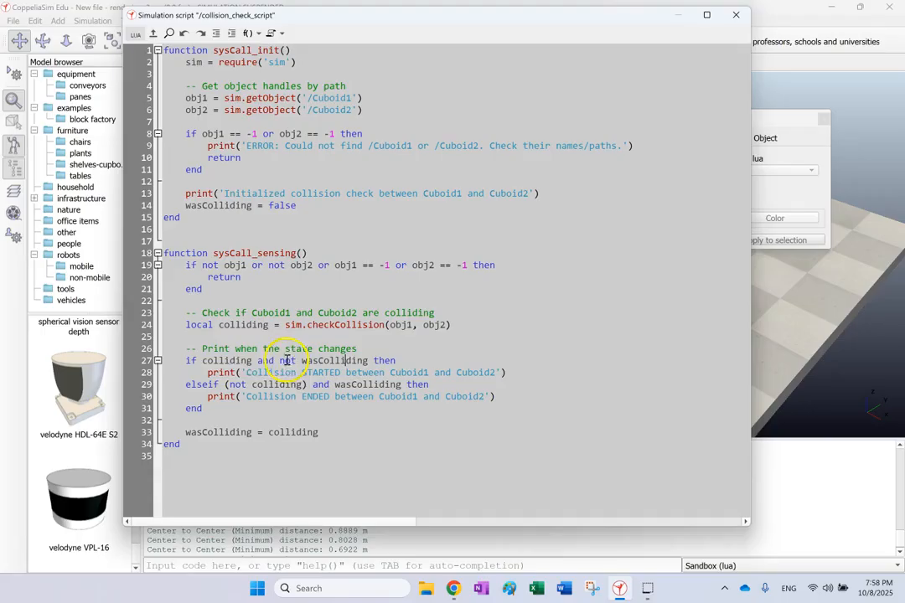
pyautogui.doubleClick(230, 360)
pyautogui.click(283, 375)
pyautogui.moveTo(518, 371); pyautogui.dragTo(190, 372)
pyautogui.click(241, 419)
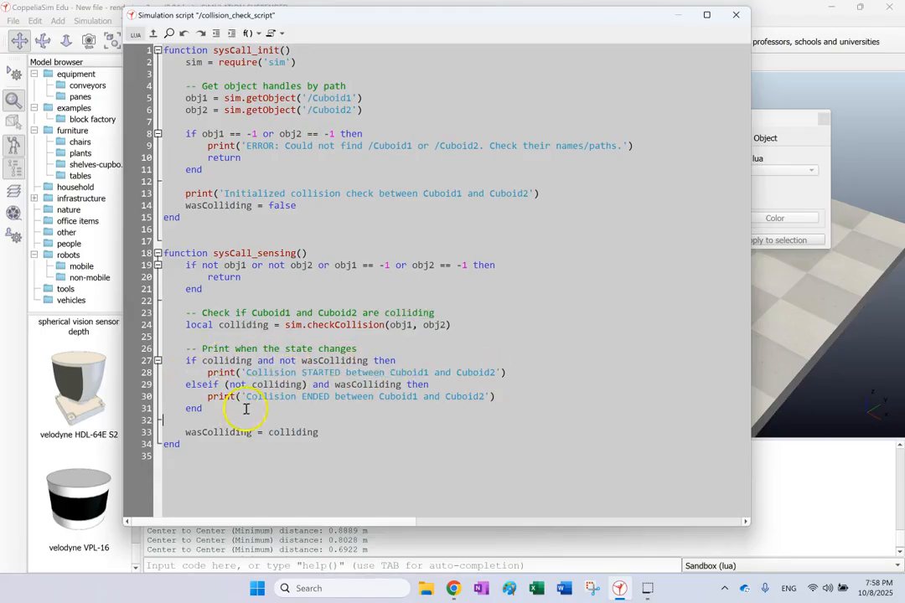
# - Examine the elseif branch for (not colliding) and wasColliding with its 'Collision ENDED' print statement
pyautogui.doubleClick(259, 385)
pyautogui.doubleClick(241, 385)
pyautogui.doubleClick(269, 385)
pyautogui.doubleClick(355, 385)
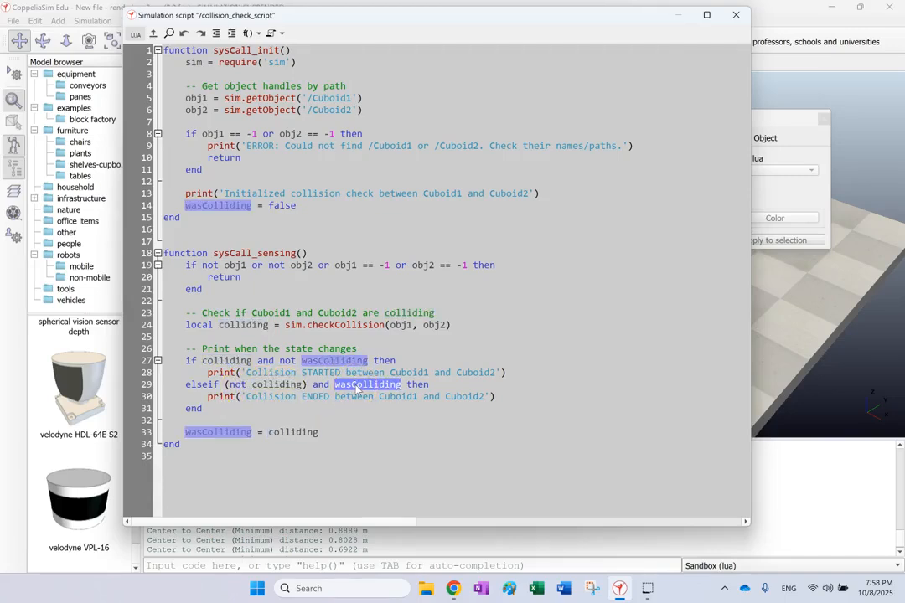
pyautogui.doubleClick(317, 397)
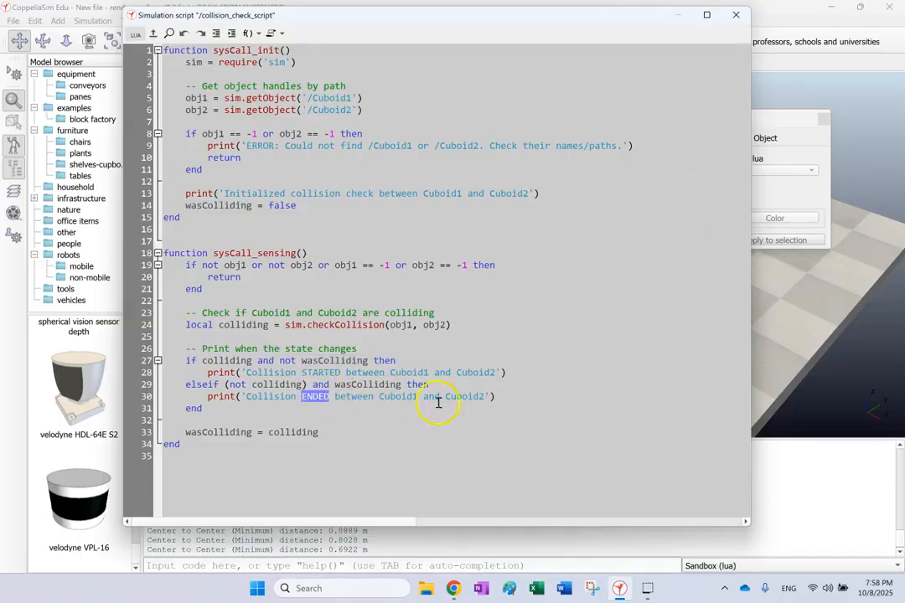
pyautogui.moveTo(504, 398); pyautogui.dragTo(177, 387)
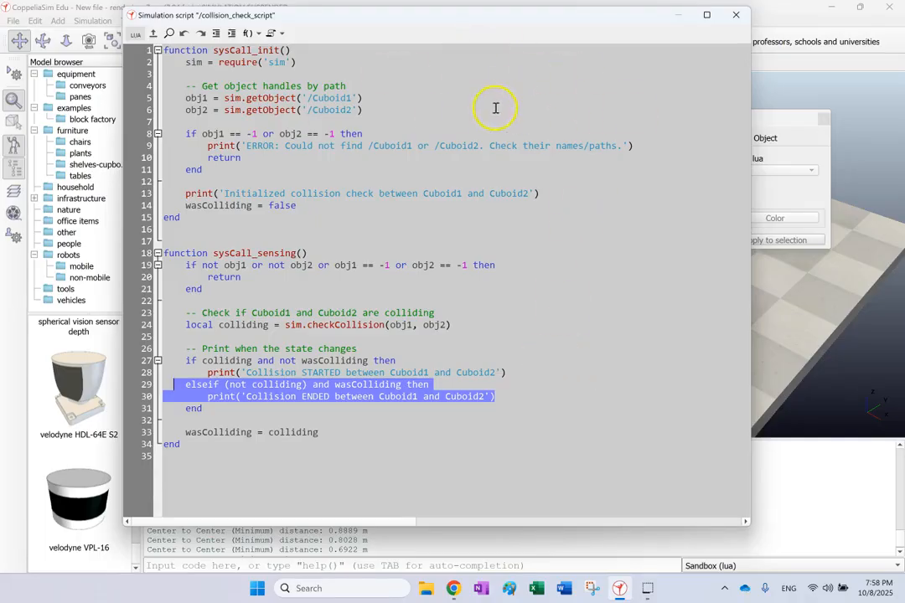
pyautogui.click(327, 391)
pyautogui.moveTo(496, 397); pyautogui.dragTo(202, 397)
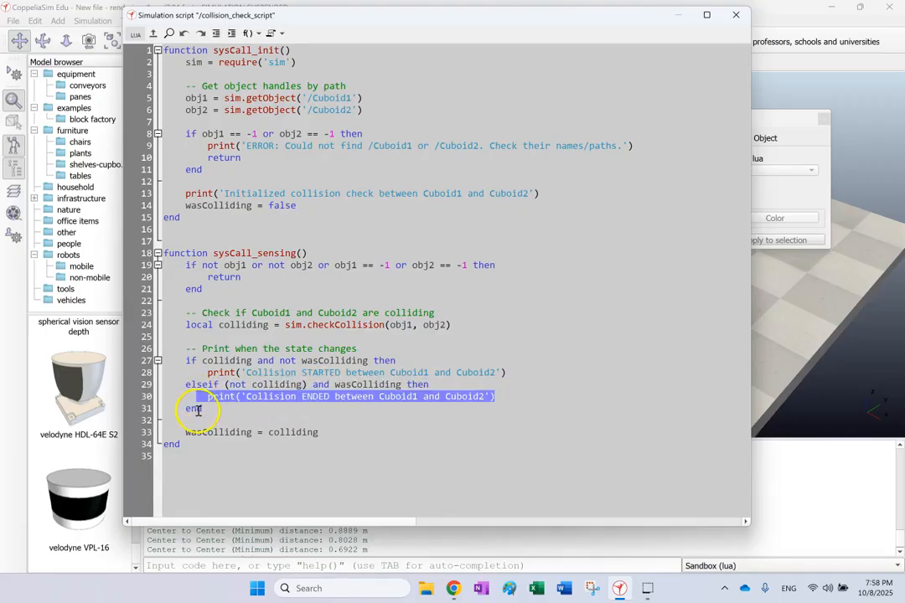
# - Clear the Cuboid2 selection and examine a Center to Center (Minimum) distance line in the console output
pyautogui.click(198, 409)
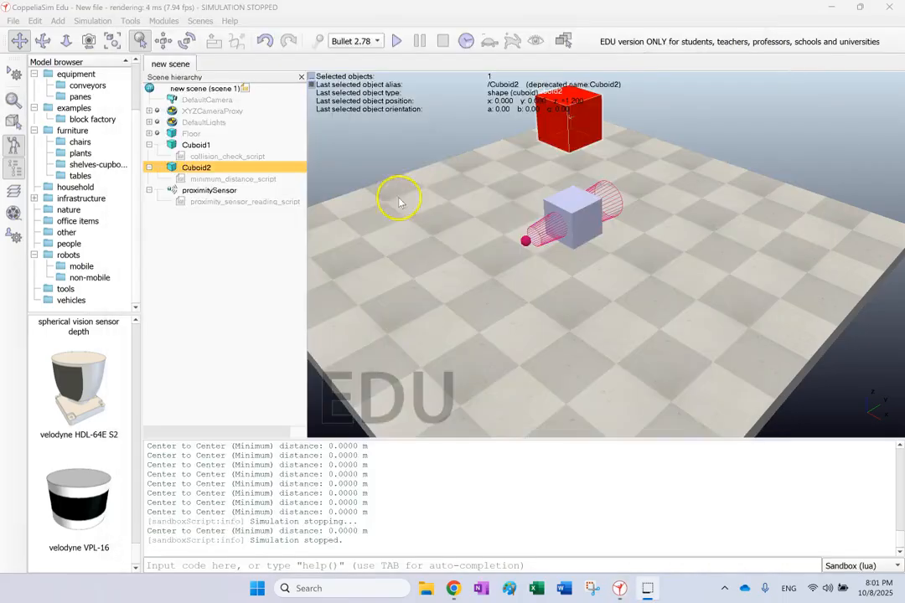
pyautogui.click(243, 282)
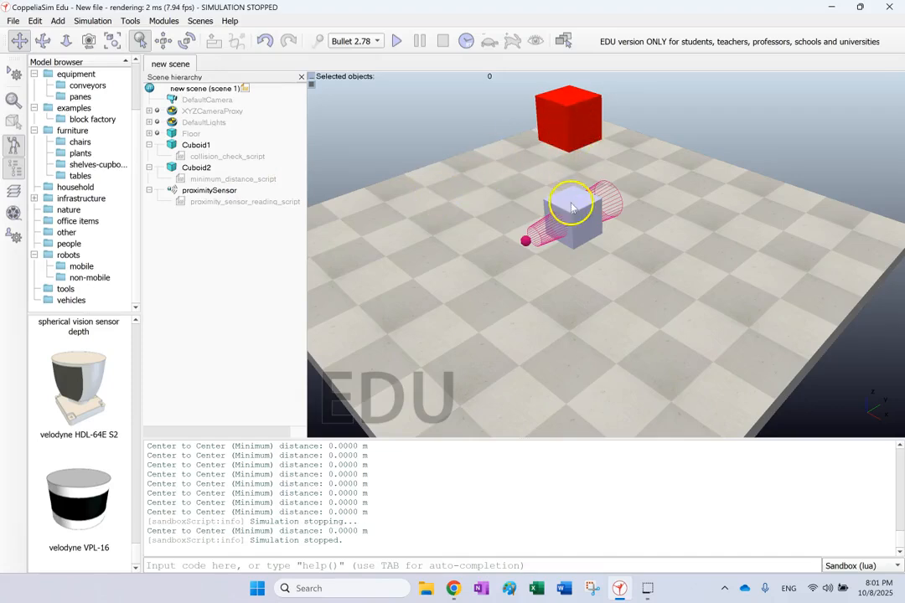
pyautogui.moveTo(149, 455); pyautogui.dragTo(376, 455)
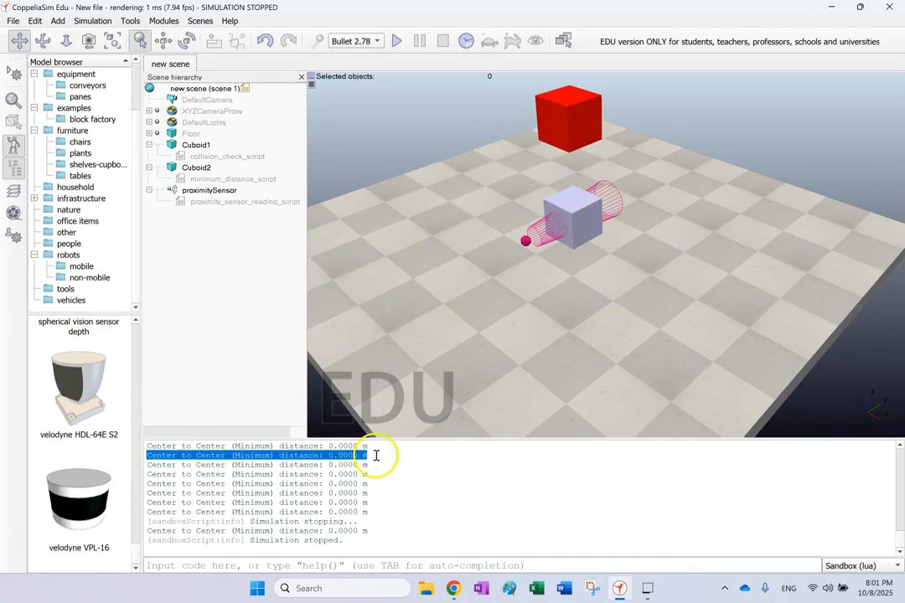
# - Run the simulation, suspend it once the red cuboid rests on the other, and examine the printed center-to-center distance
pyautogui.click(396, 40)
pyautogui.moveTo(372, 483); pyautogui.dragTo(146, 486)
pyautogui.click(555, 310)
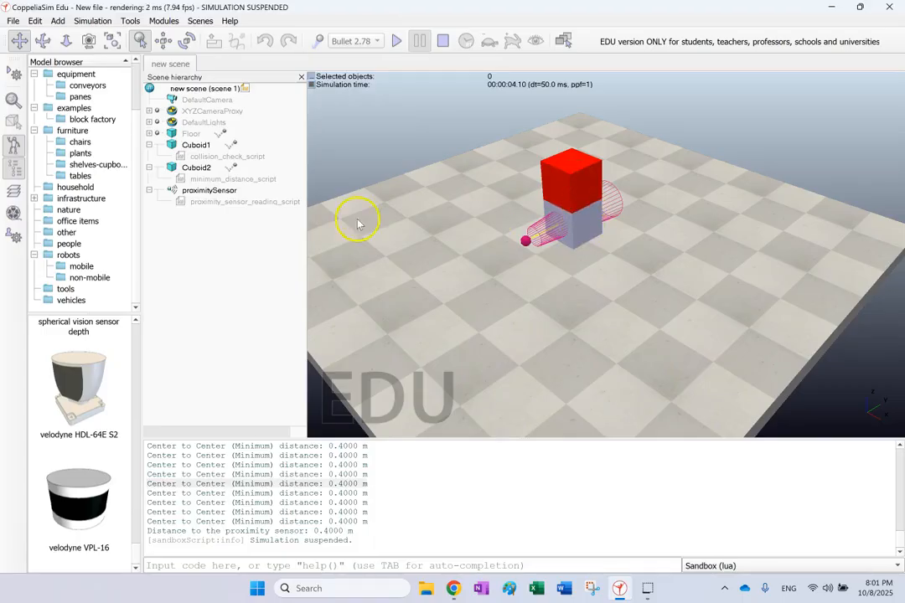
pyautogui.moveTo(375, 496); pyautogui.dragTo(149, 492)
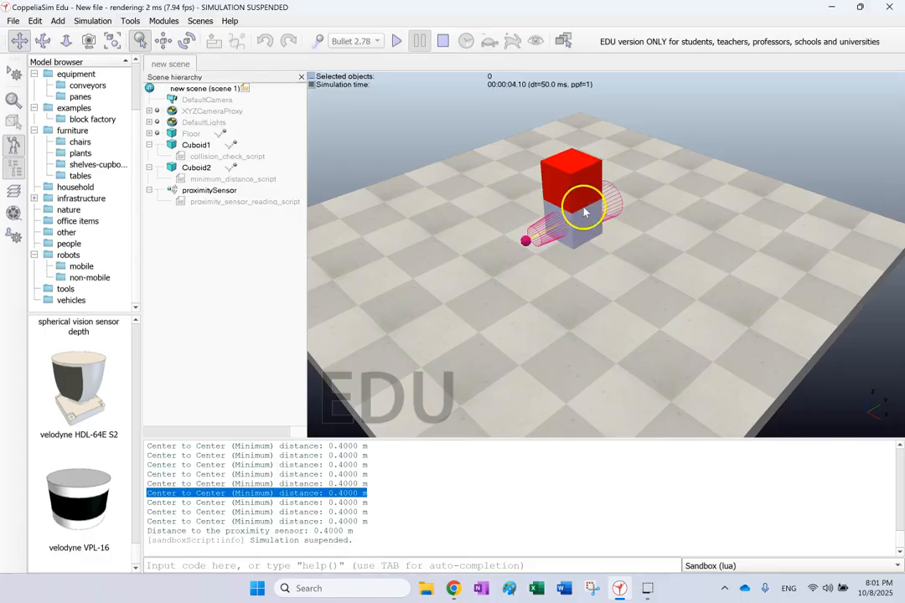
# - Open minimum_distance_script under Cuboid2 and examine the sysCall_init lines that get the Cuboid1 and Cuboid2 handles
pyautogui.click(180, 180)
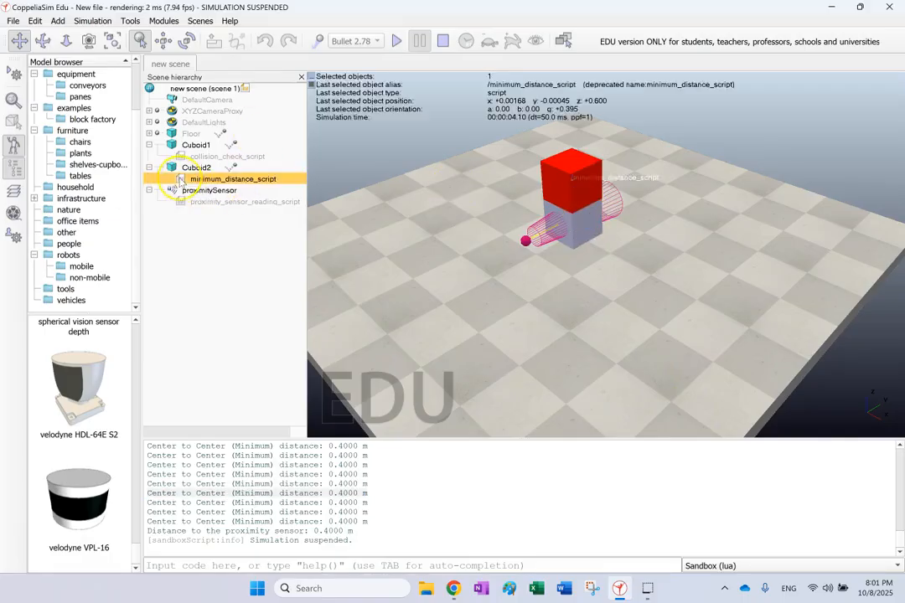
pyautogui.doubleClick(180, 179)
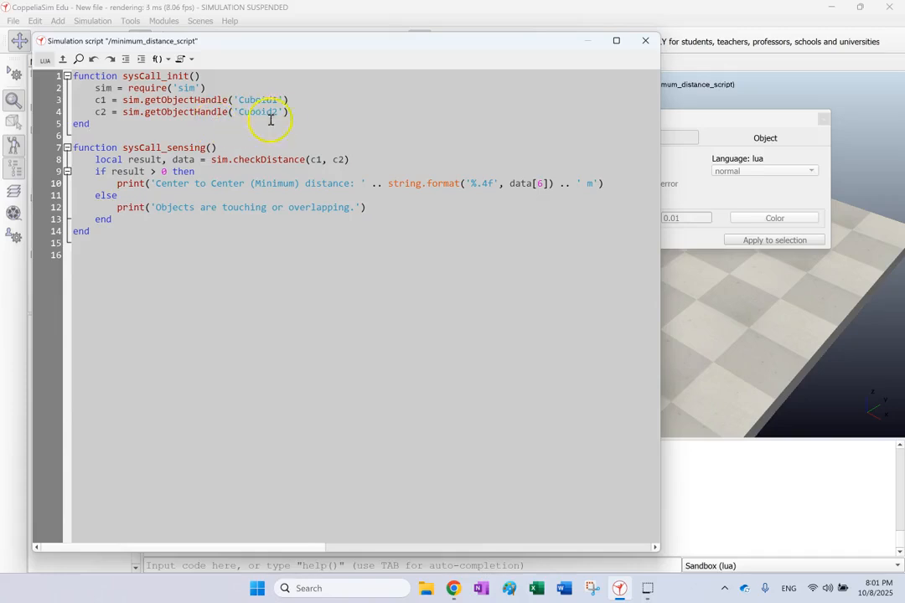
pyautogui.moveTo(297, 112); pyautogui.dragTo(65, 88)
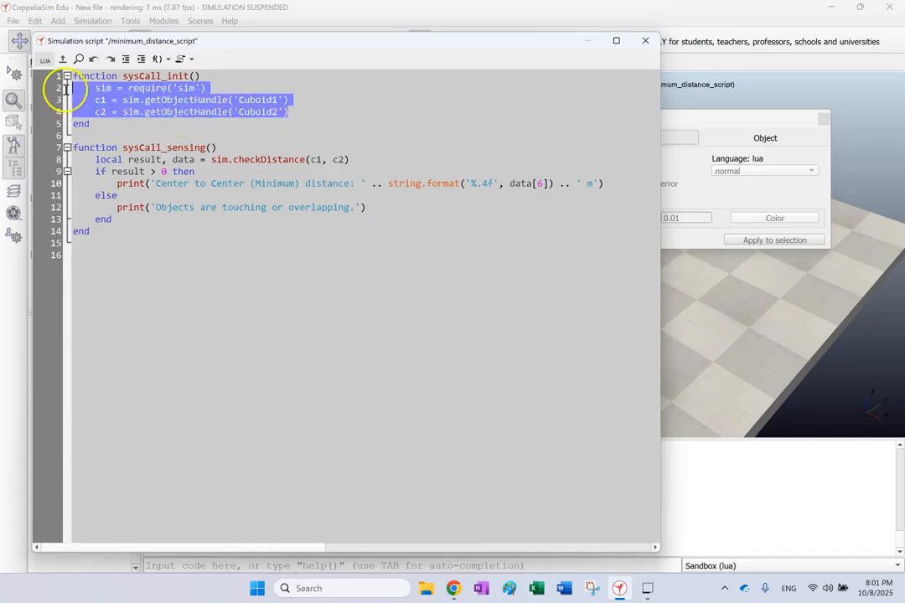
pyautogui.click(118, 128)
pyautogui.doubleClick(147, 100)
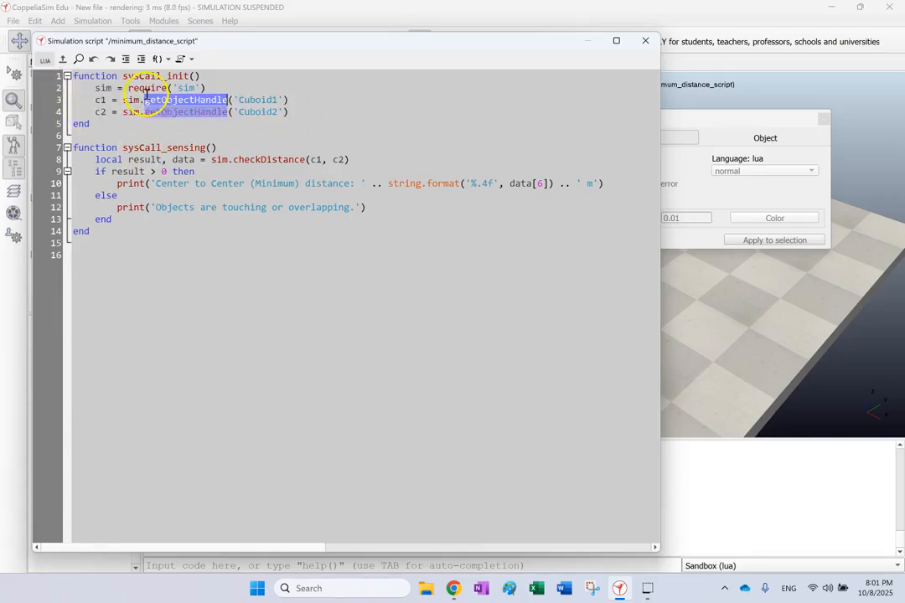
# - Examine the sim.checkDistance call in sysCall_sensing, its c1 and c2 arguments and the local result and data variables
pyautogui.doubleClick(112, 159)
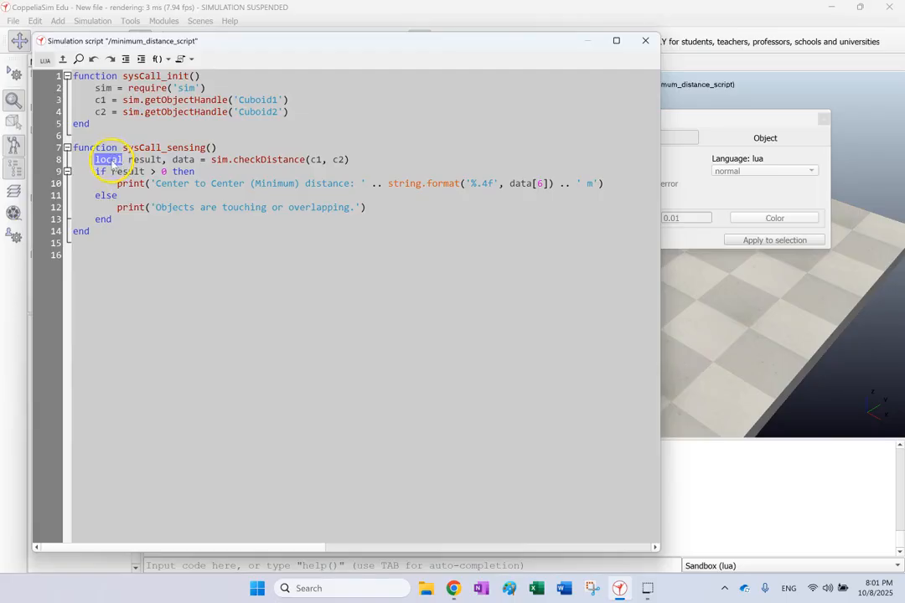
pyautogui.click(147, 148)
pyautogui.doubleClick(264, 158)
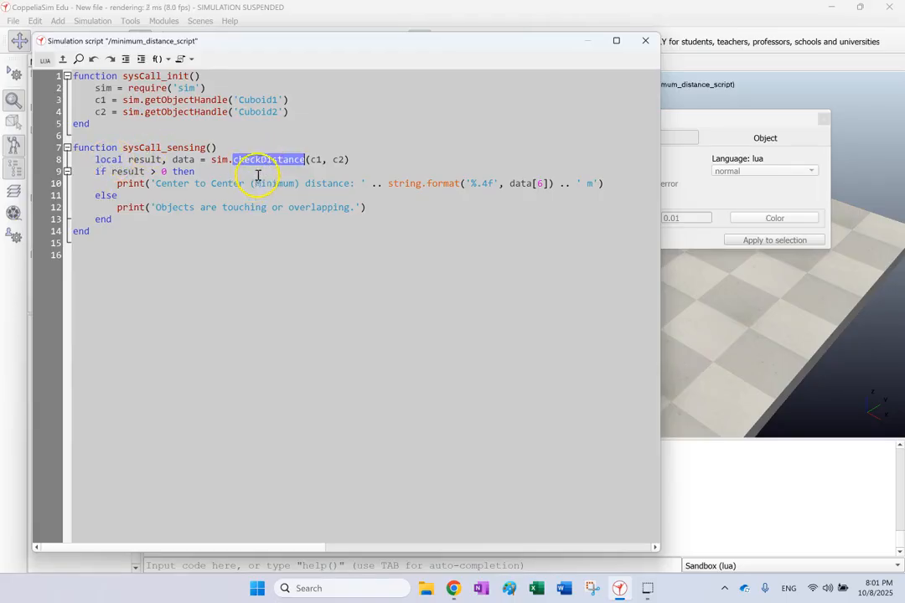
pyautogui.click(315, 160)
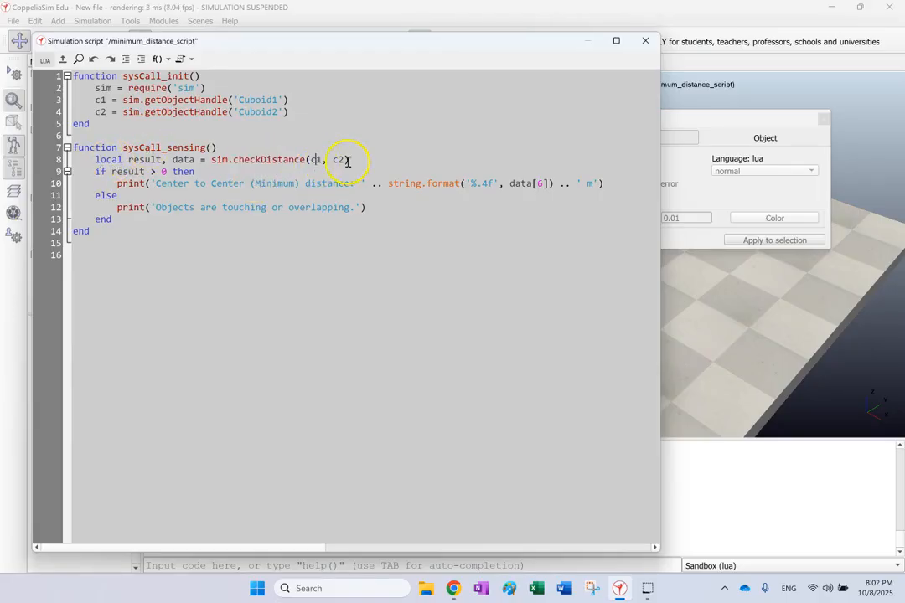
pyautogui.doubleClick(139, 159)
pyautogui.doubleClick(183, 159)
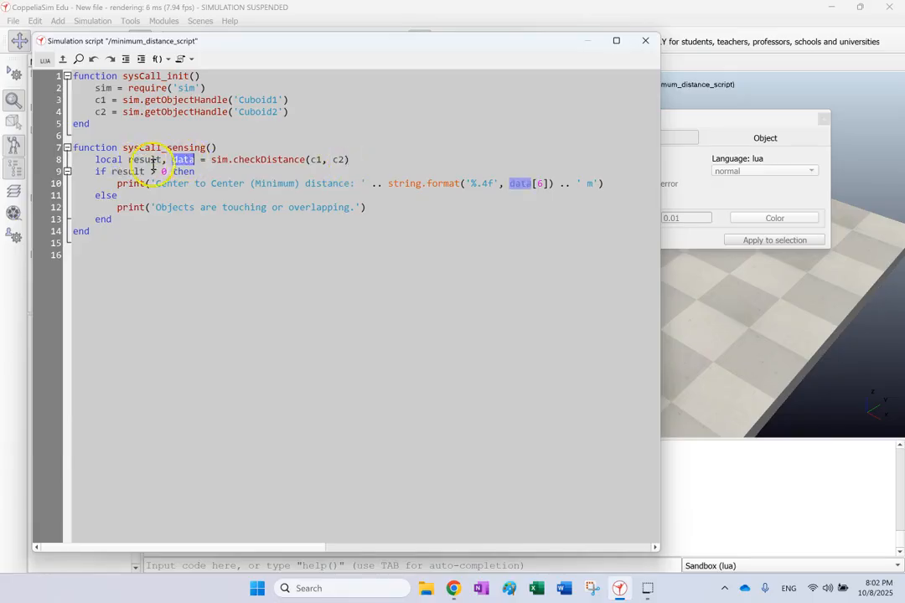
# - Examine the 'result > 0' condition, its else branch and the print statement that formats data[6] with '%.4f'
pyautogui.doubleClick(127, 172)
pyautogui.click(161, 172)
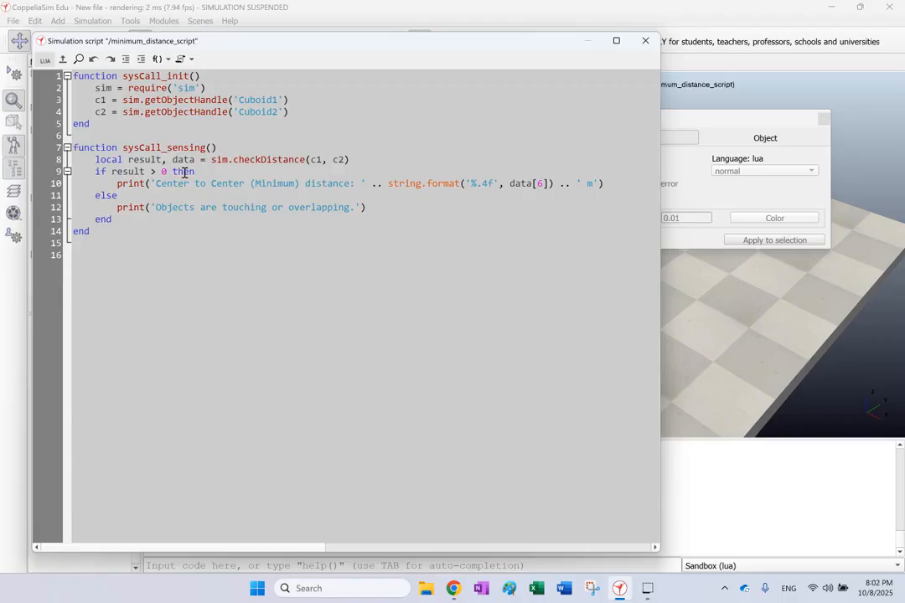
pyautogui.click(134, 200)
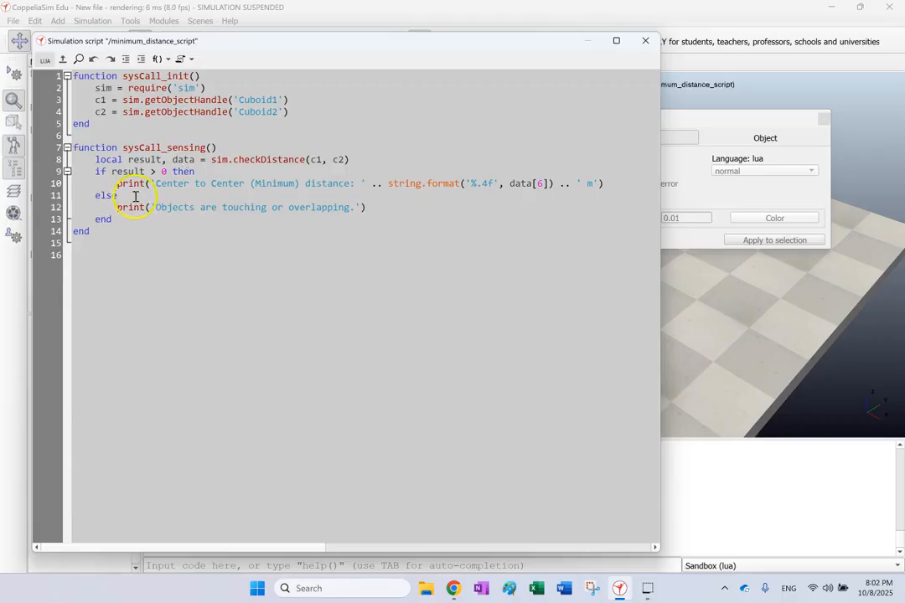
pyautogui.doubleClick(524, 183)
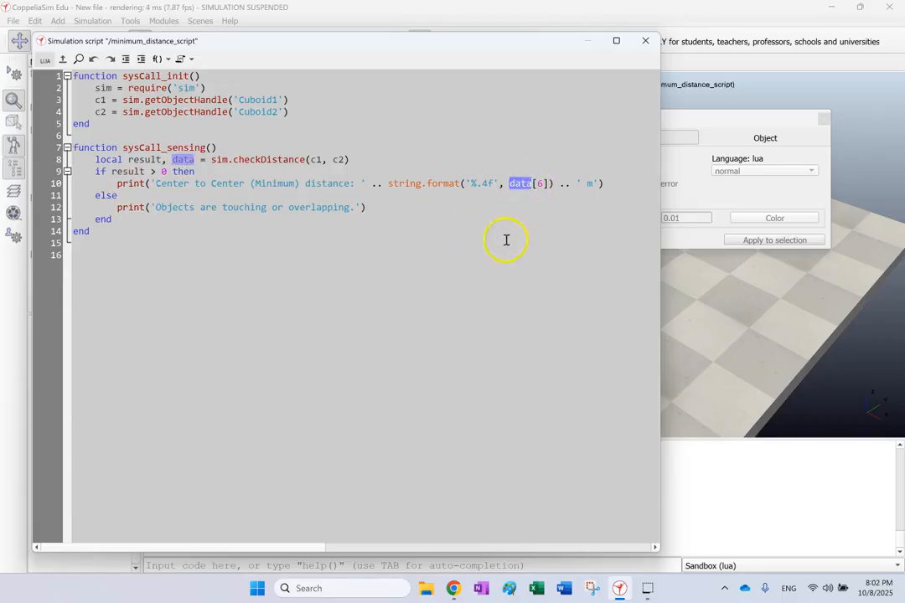
pyautogui.click(484, 183)
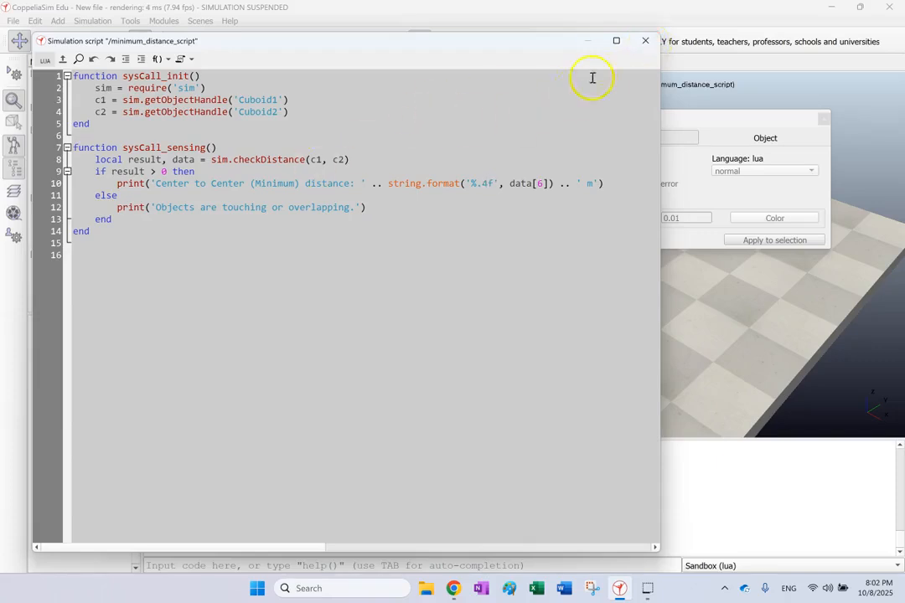
# - Close the minimum distance script and its properties dialog, and examine the matching distance line in the console output
pyautogui.click(645, 41)
pyautogui.click(821, 118)
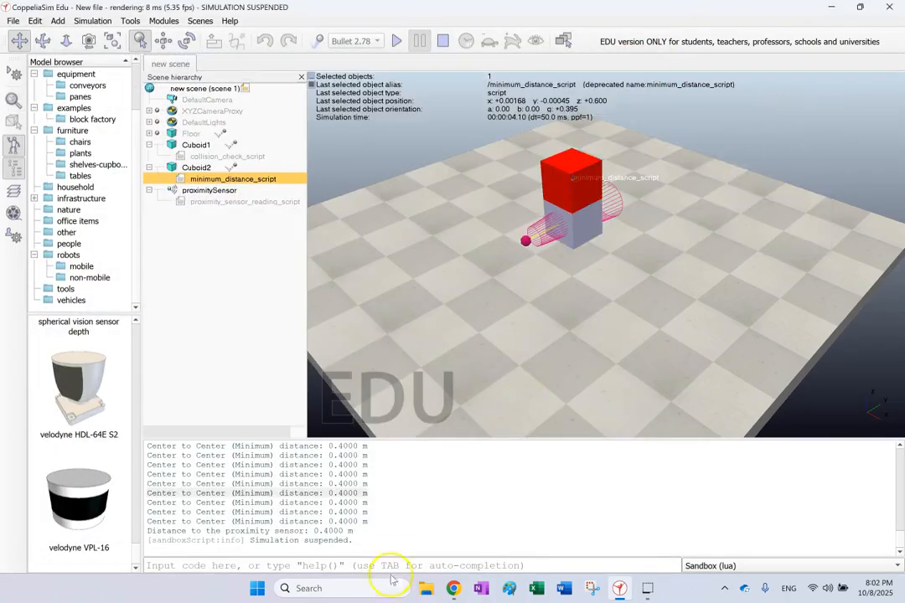
pyautogui.moveTo(402, 500); pyautogui.dragTo(133, 504)
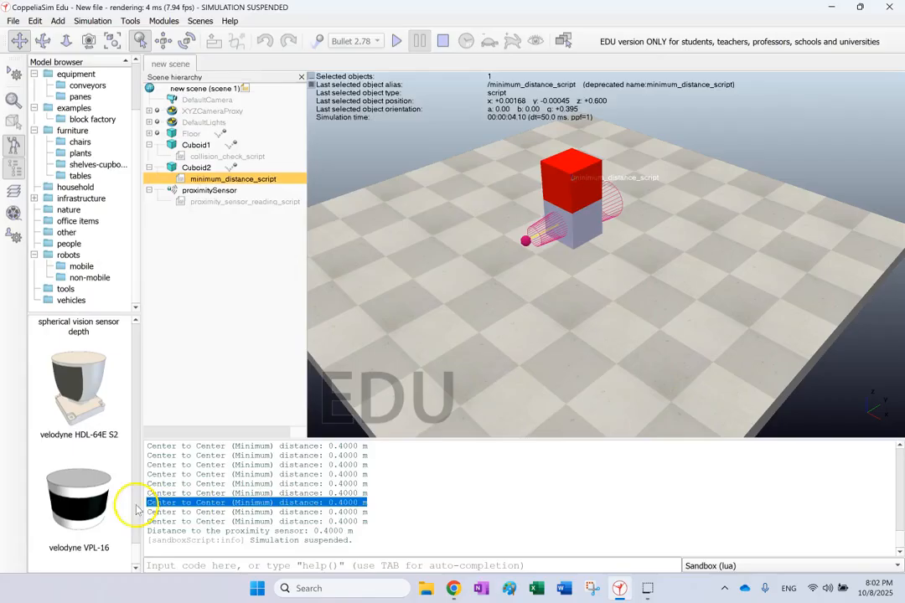
pyautogui.click(462, 253)
# - Review Cuboid1, Cuboid2 and proximitySensor in the scene hierarchy together with the script attached to each
pyautogui.click(211, 157)
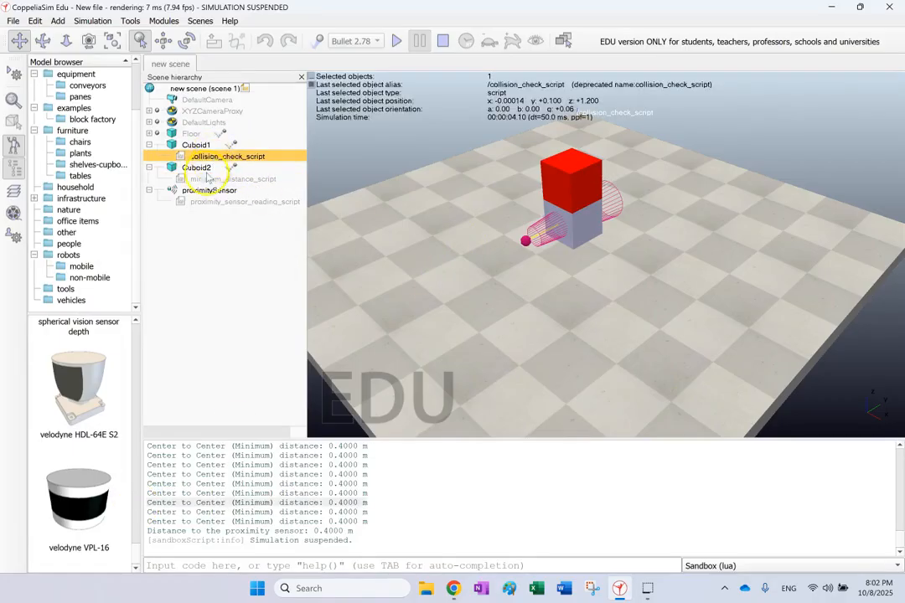
pyautogui.click(208, 179)
pyautogui.click(196, 214)
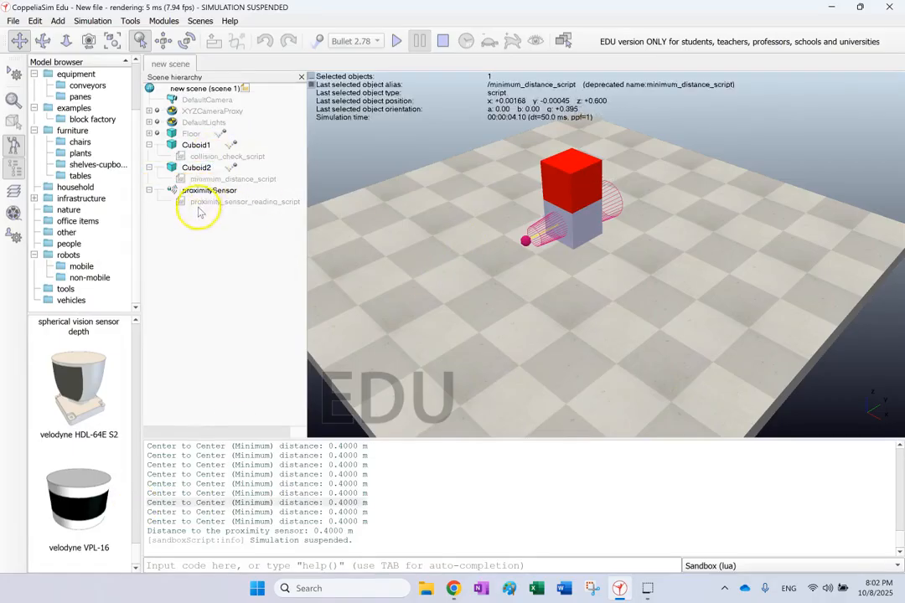
pyautogui.click(205, 178)
pyautogui.click(196, 168)
pyautogui.click(196, 145)
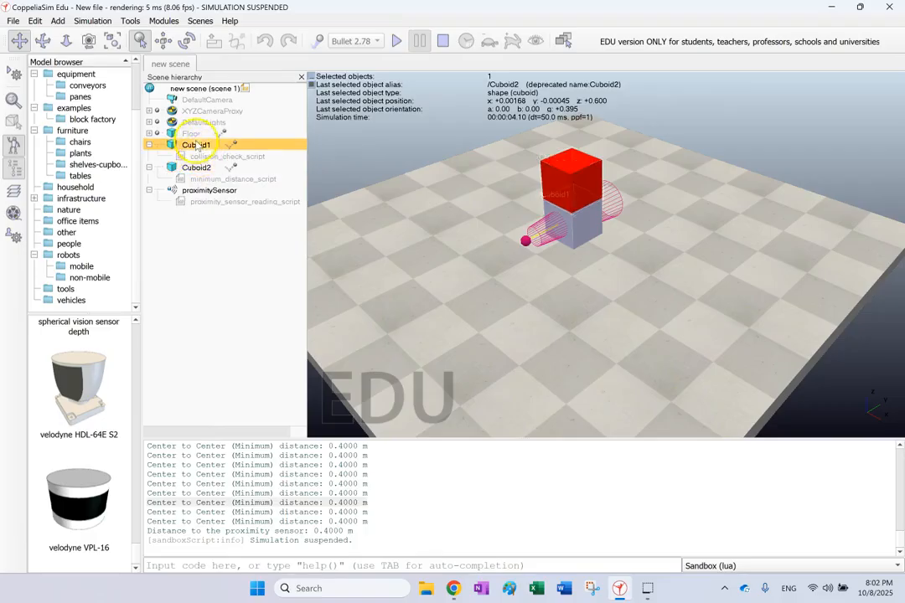
pyautogui.click(196, 167)
pyautogui.click(206, 191)
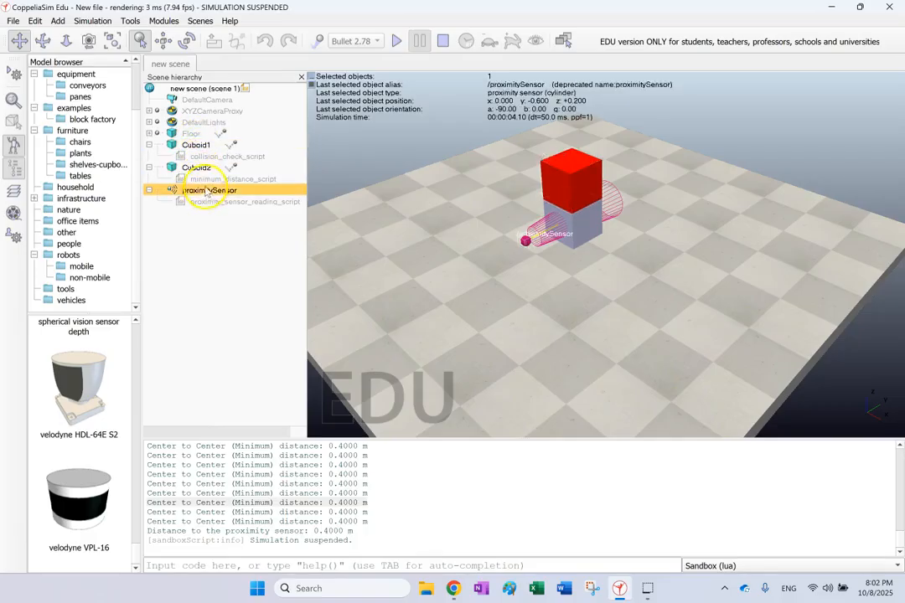
pyautogui.click(206, 178)
pyautogui.click(205, 157)
pyautogui.click(201, 202)
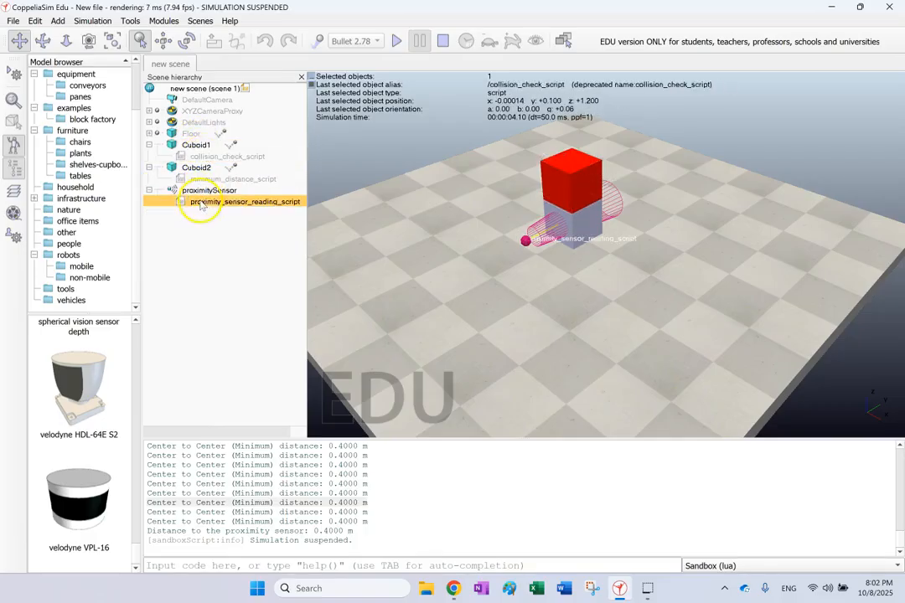
# - Look through the script types that can be added to the scene, including the threaded customization script's language options, without adding one
pyautogui.rightClick(425, 223)
pyautogui.moveTo(484, 295)
pyautogui.moveTo(473, 276)
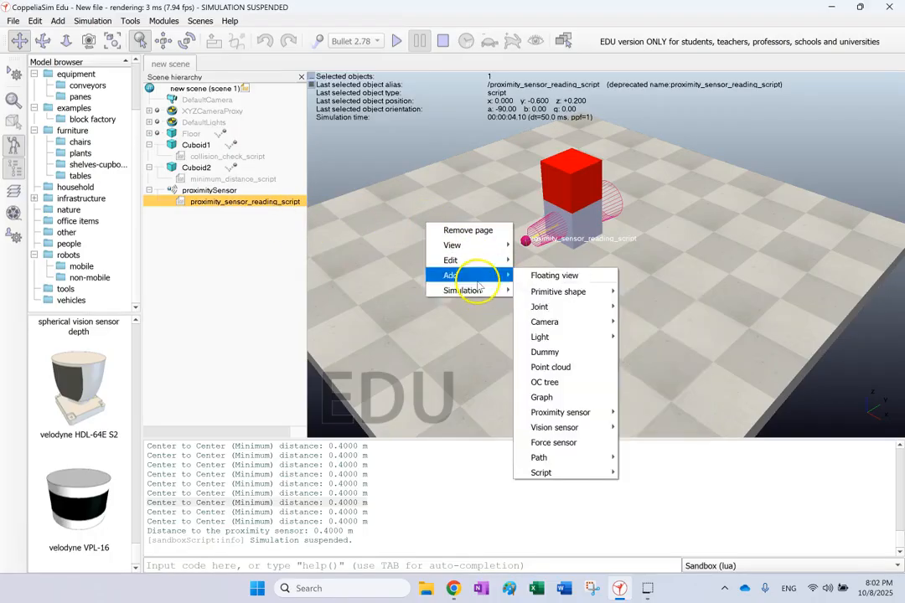
pyautogui.moveTo(600, 474)
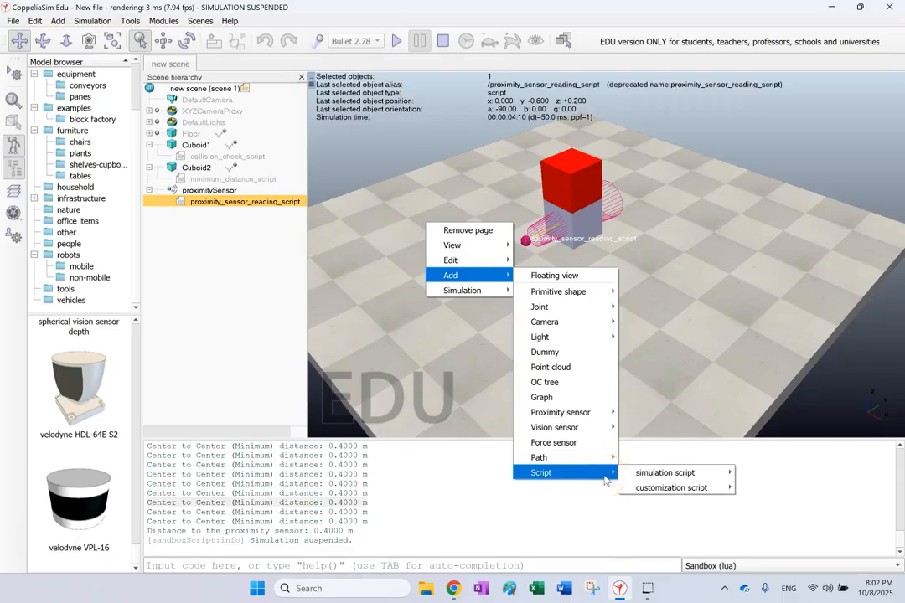
pyautogui.moveTo(695, 488)
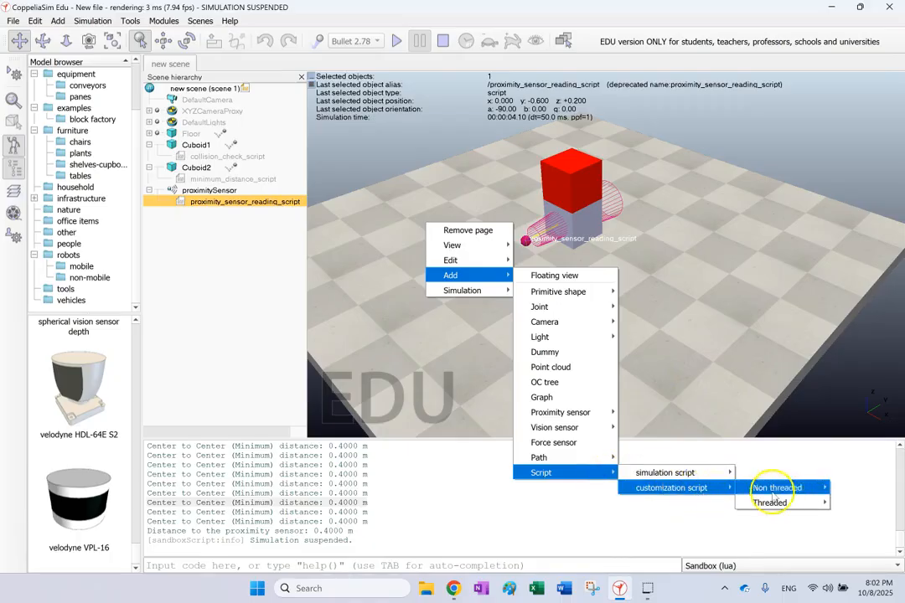
pyautogui.moveTo(800, 503)
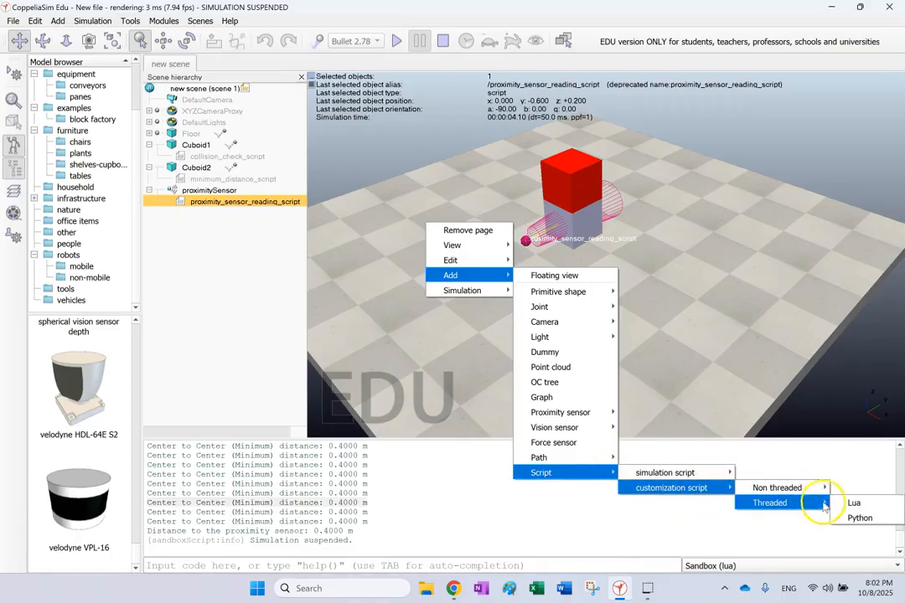
pyautogui.click(750, 339)
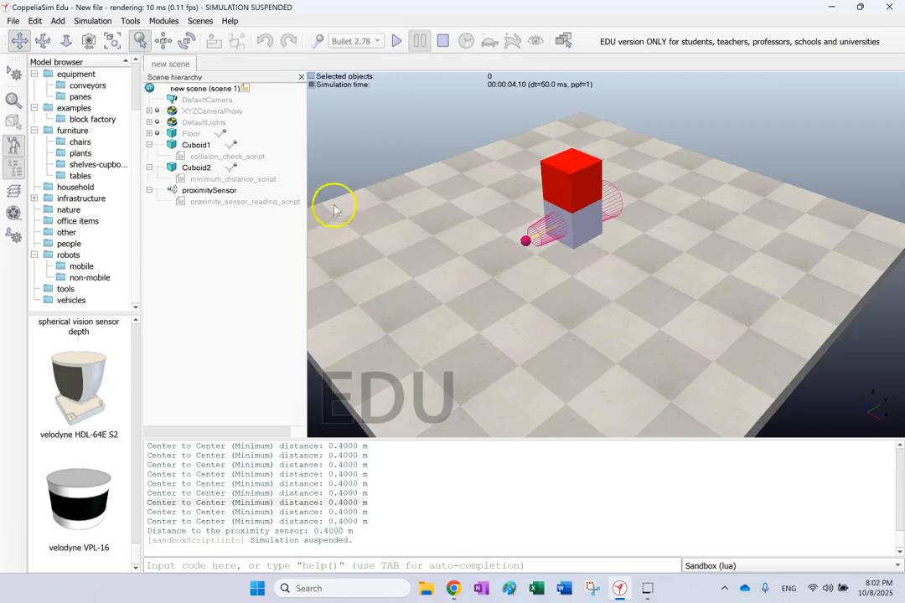